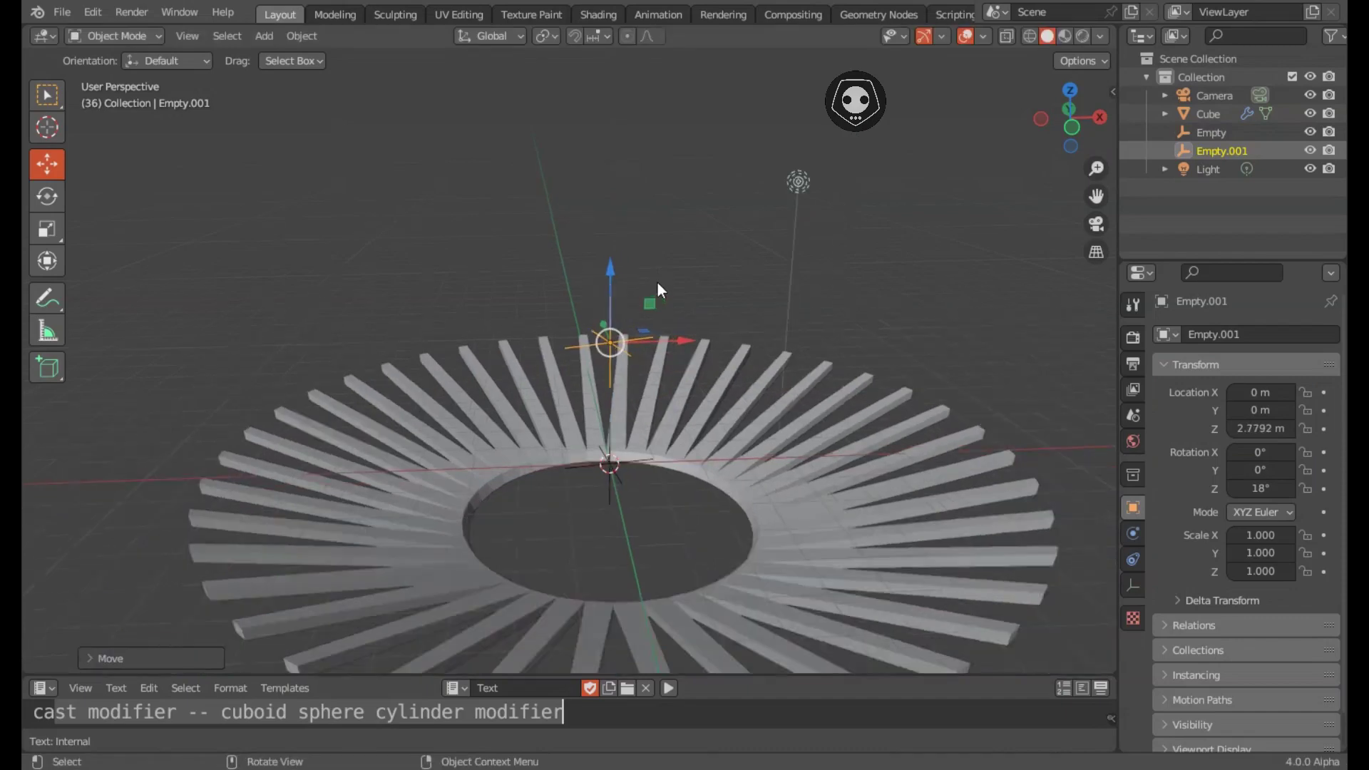
Step: Move Empty.001 up and down along the Z axis, leaving it near the centre of the radial bars
{"action": "left_click_drag", "start_coordinate": [609, 269], "coordinate": [528, 457]}
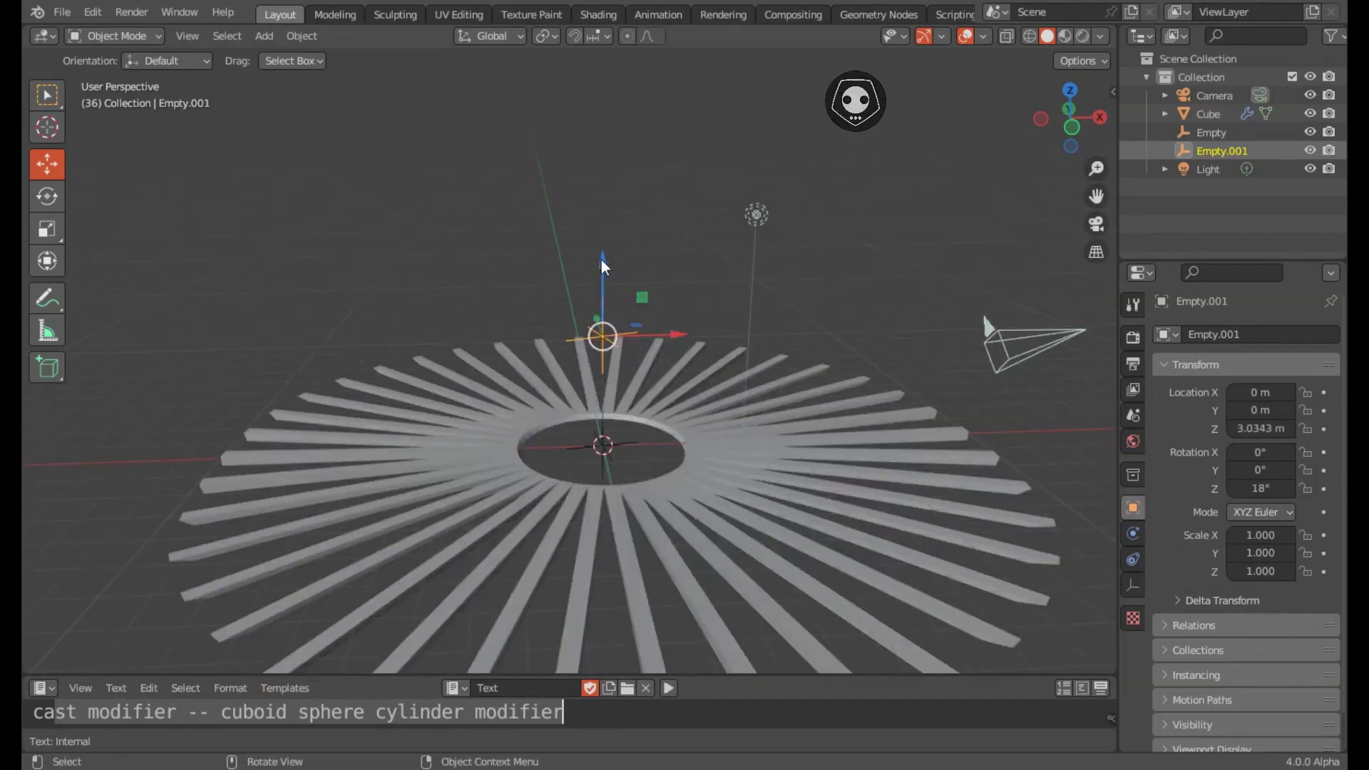
{"action": "left_click_drag", "start_coordinate": [602, 267], "coordinate": [615, 364]}
{"action": "middle_click_drag", "start_coordinate": [617, 353], "coordinate": [652, 331]}
Step: Raise the inner end of the Cube's source bar along Z in Edit Mode so the radial bars form a cone
{"action": "left_click", "coordinate": [587, 335]}
{"action": "key", "text": "Tab"}
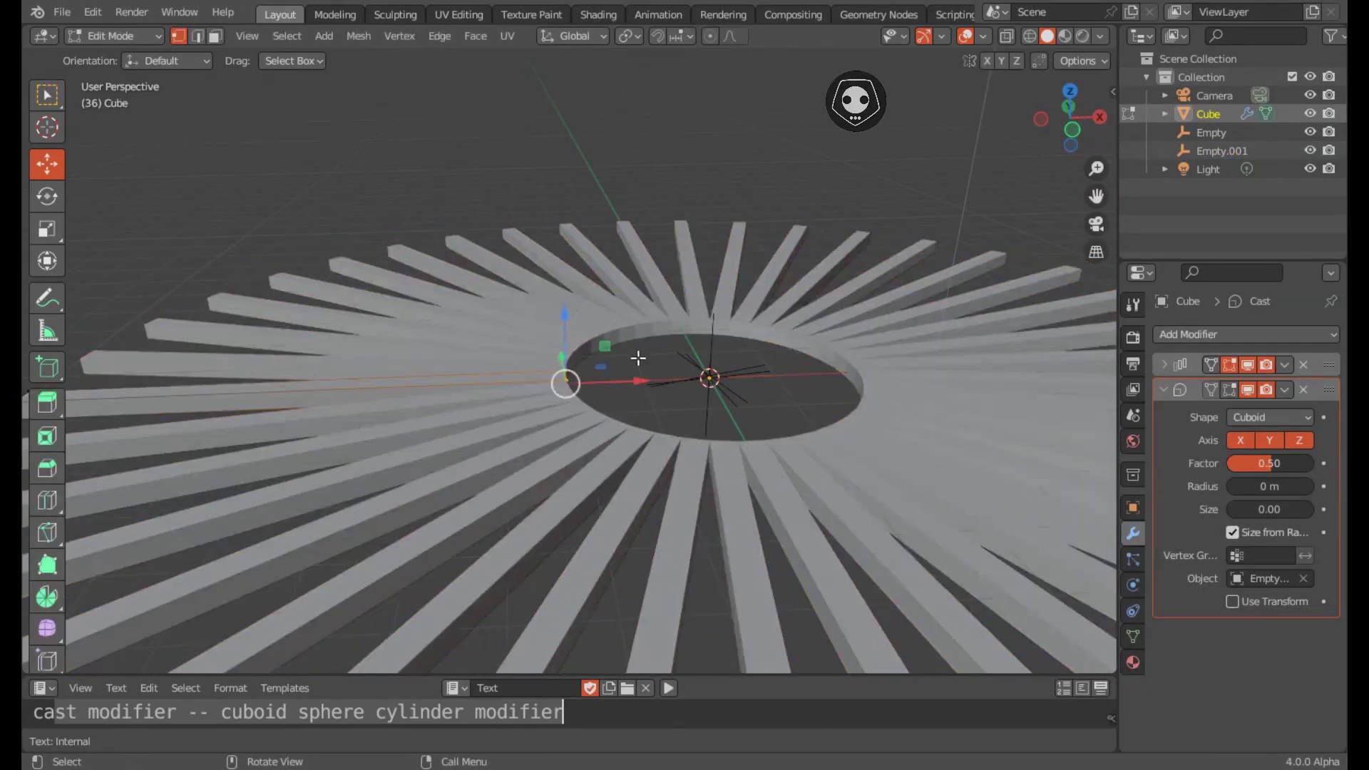
{"action": "key", "text": "shift+z"}
{"action": "mouse_move", "coordinate": [560, 327]}
{"action": "middle_mouse_down"}
{"action": "mouse_move", "coordinate": [554, 346]}
{"action": "mouse_move", "coordinate": [536, 330]}
{"action": "mouse_move", "coordinate": [576, 318]}
{"action": "middle_mouse_up"}
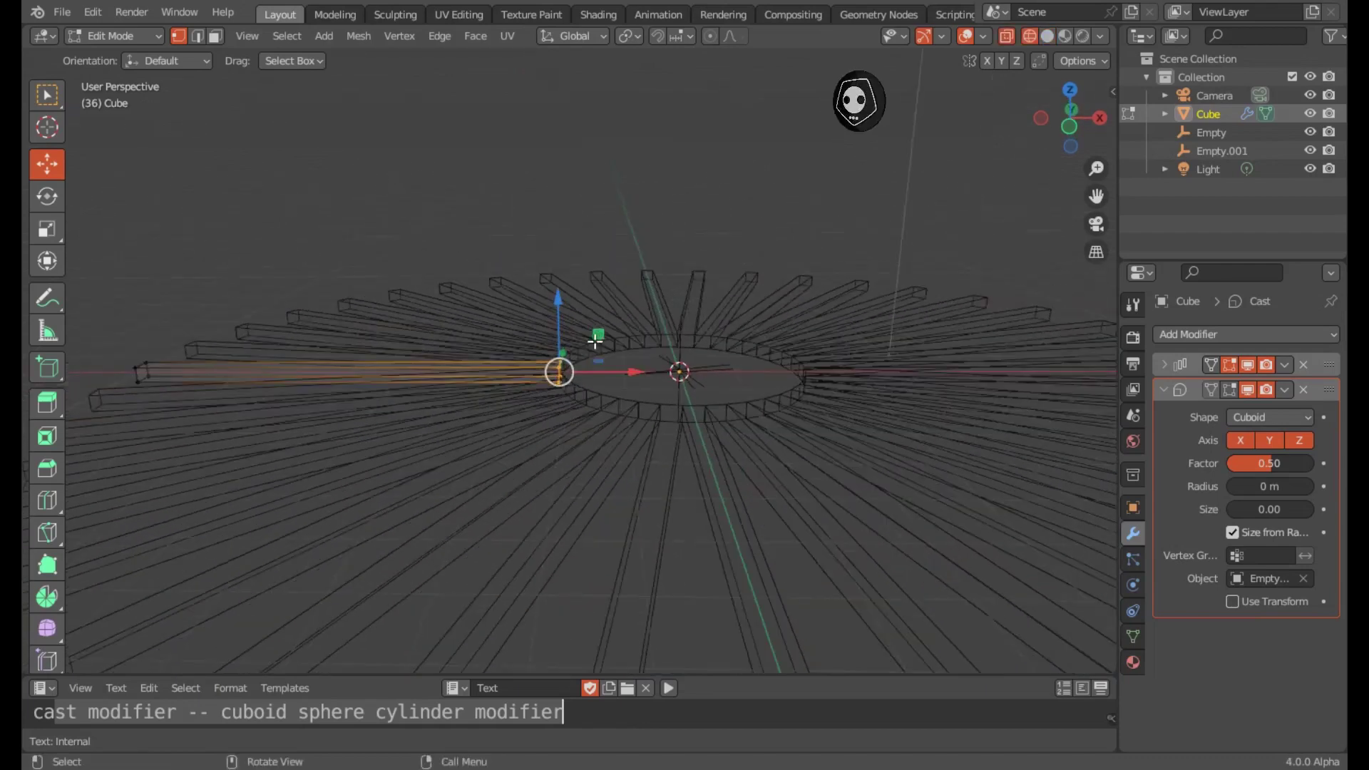
{"action": "key", "text": "Tab"}
{"action": "key", "text": "Tab"}
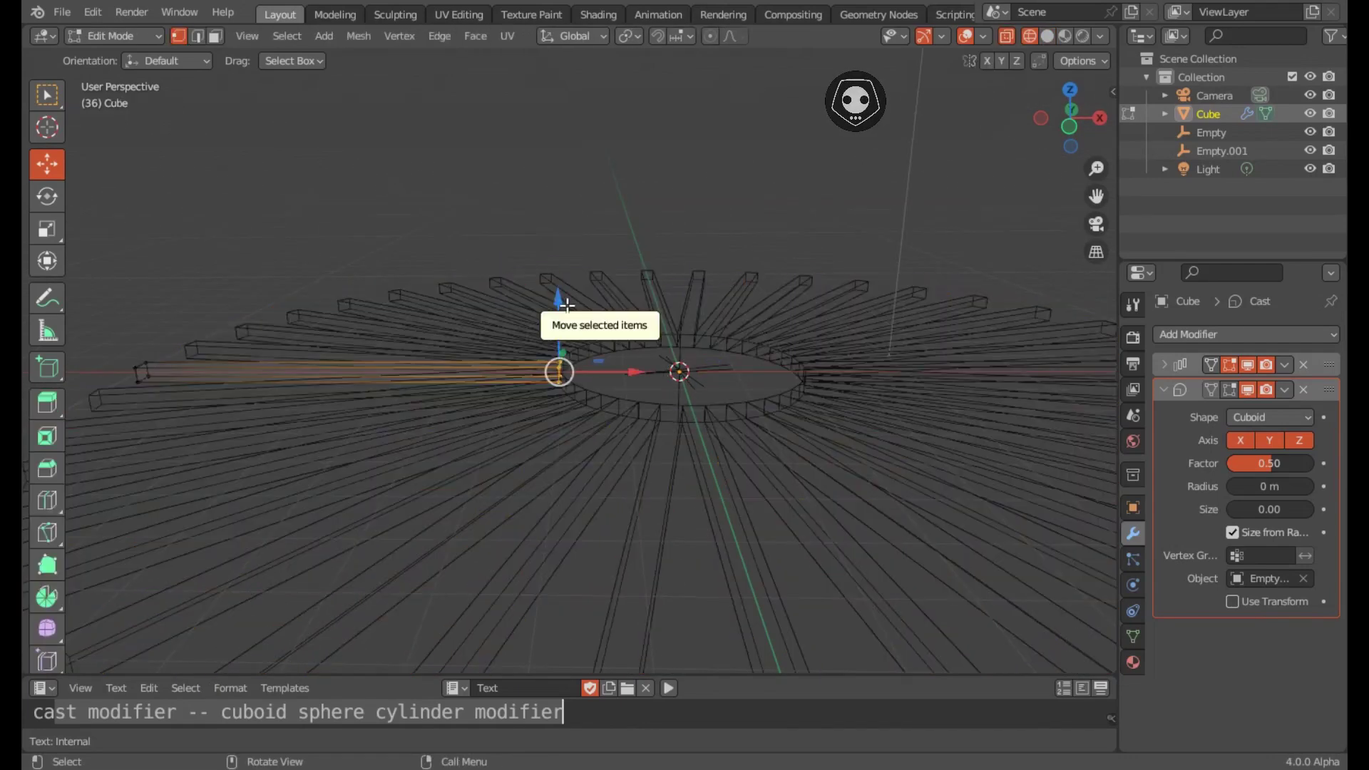
{"action": "key", "text": "shift+z"}
{"action": "left_click_drag", "start_coordinate": [564, 306], "coordinate": [621, 139]}
{"action": "scroll", "coordinate": [507, 364], "scroll_direction": "down", "scroll_amount": 6}
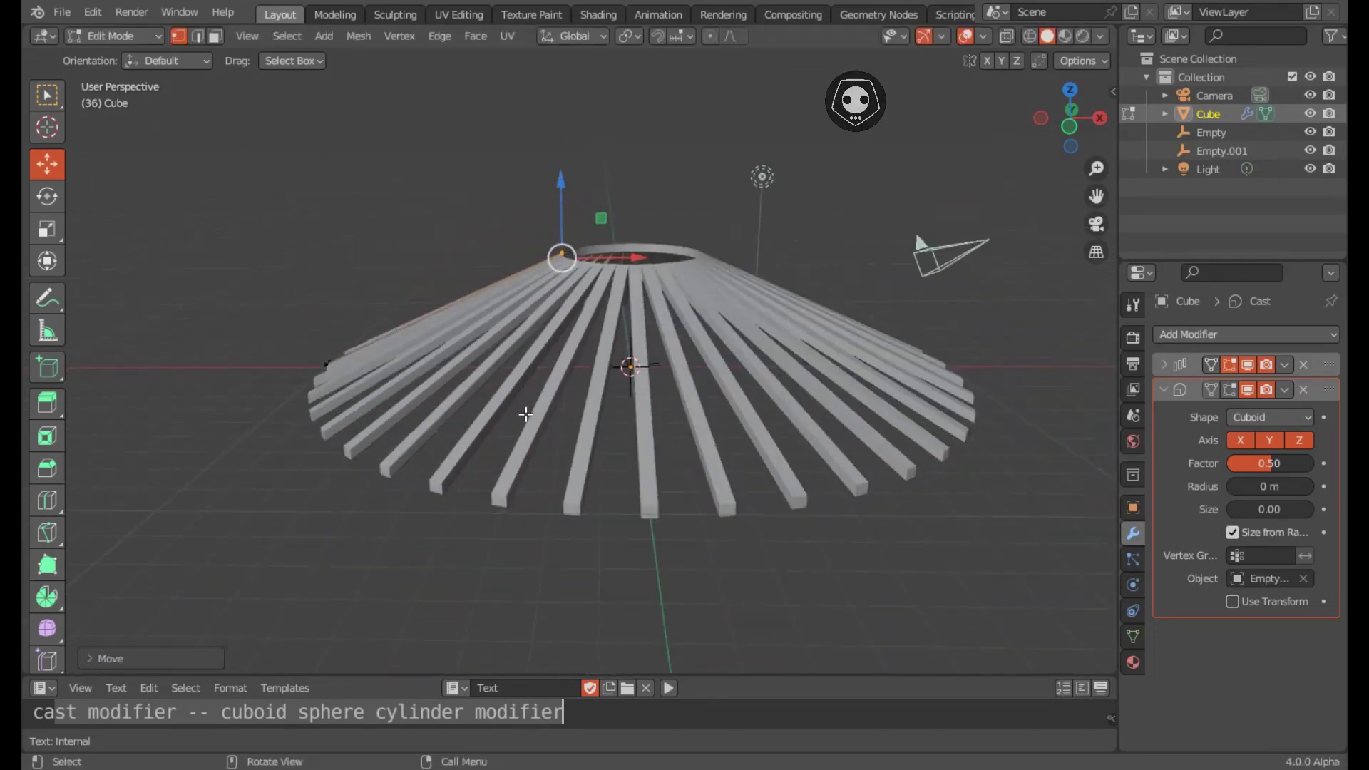
{"action": "key", "text": "Tab"}
{"action": "middle_click_drag", "start_coordinate": [522, 421], "coordinate": [733, 552]}
{"action": "left_click", "coordinate": [614, 715]}
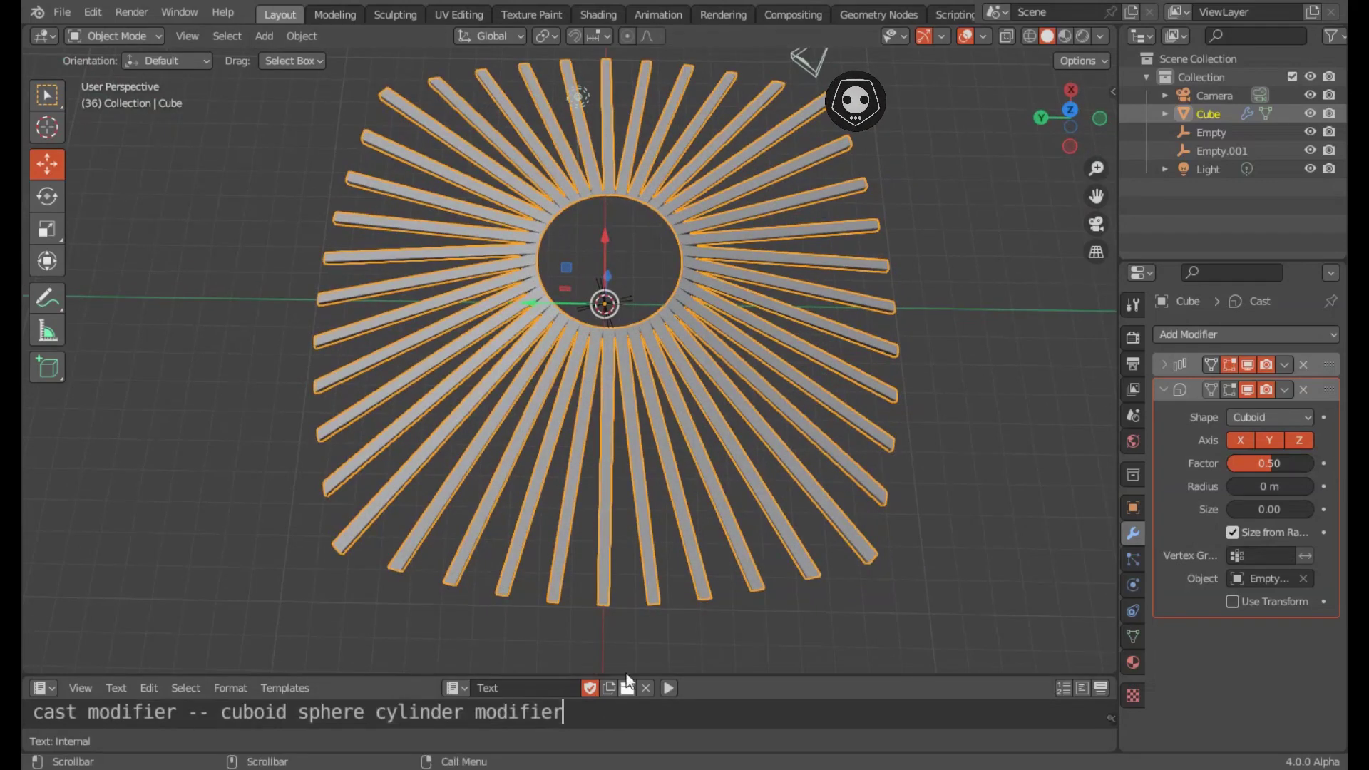
Step: Delete the radial bar mesh, both empties, the camera and the light to clear the scene
{"action": "middle_click_drag", "start_coordinate": [666, 409], "coordinate": [542, 360]}
{"action": "key", "text": "x"}
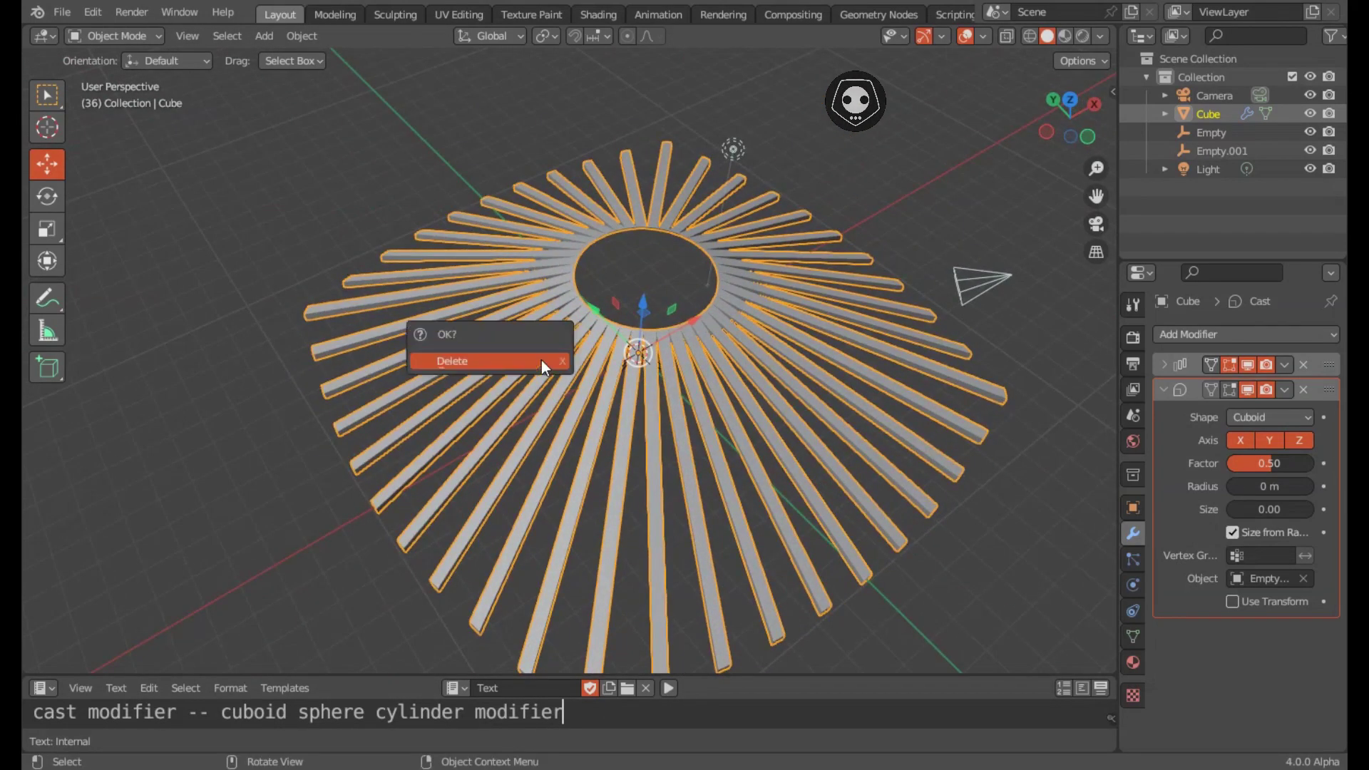
{"action": "left_click", "coordinate": [541, 361]}
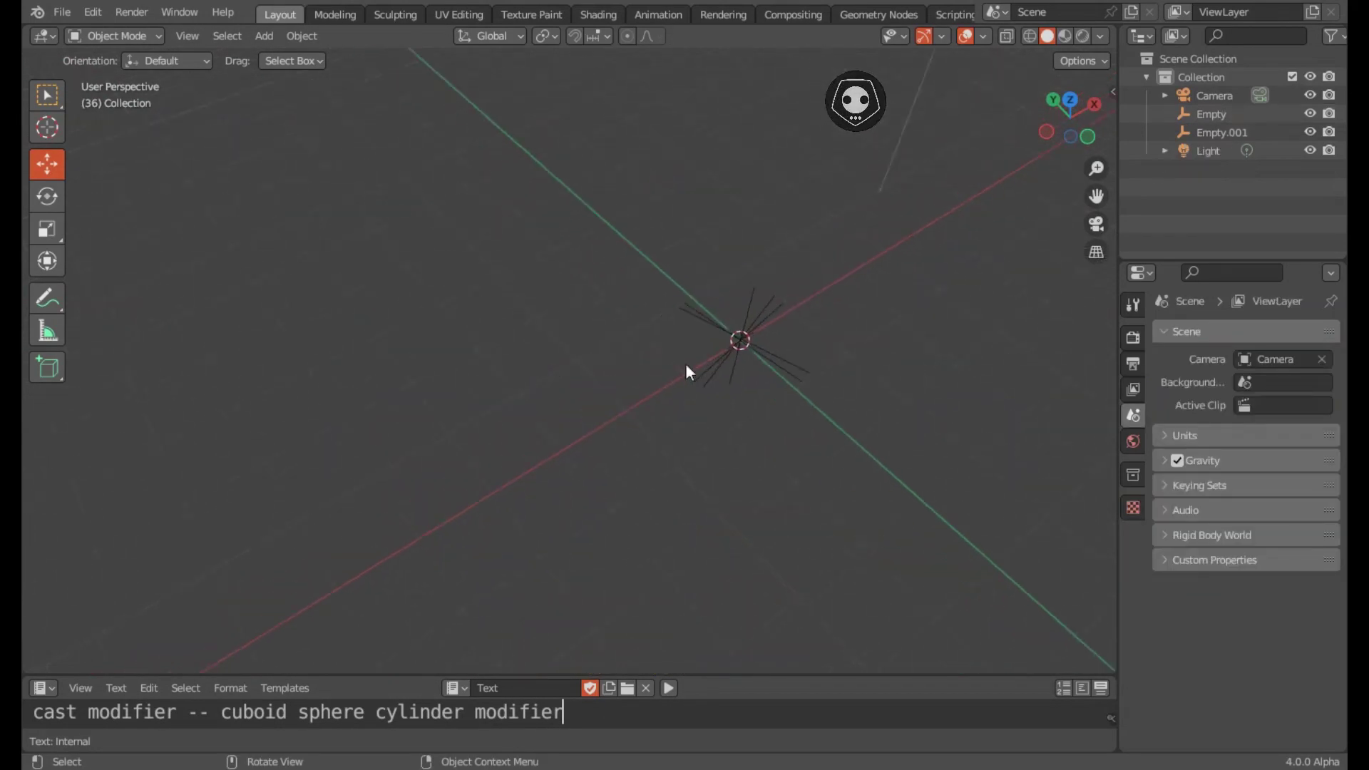
{"action": "left_click_drag", "start_coordinate": [703, 290], "coordinate": [796, 393]}
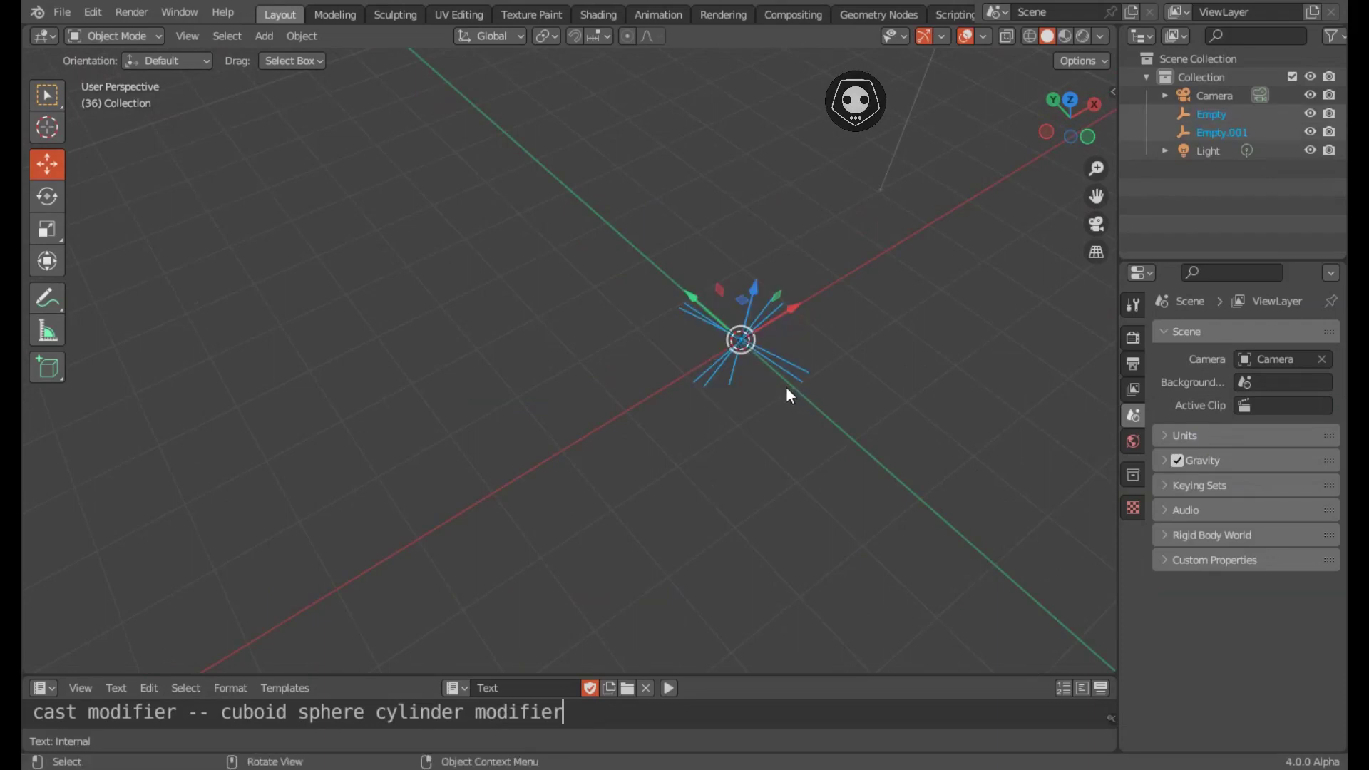
{"action": "key", "text": "x"}
{"action": "left_click", "coordinate": [787, 389]}
{"action": "scroll", "coordinate": [716, 414], "scroll_direction": "down", "scroll_amount": 4}
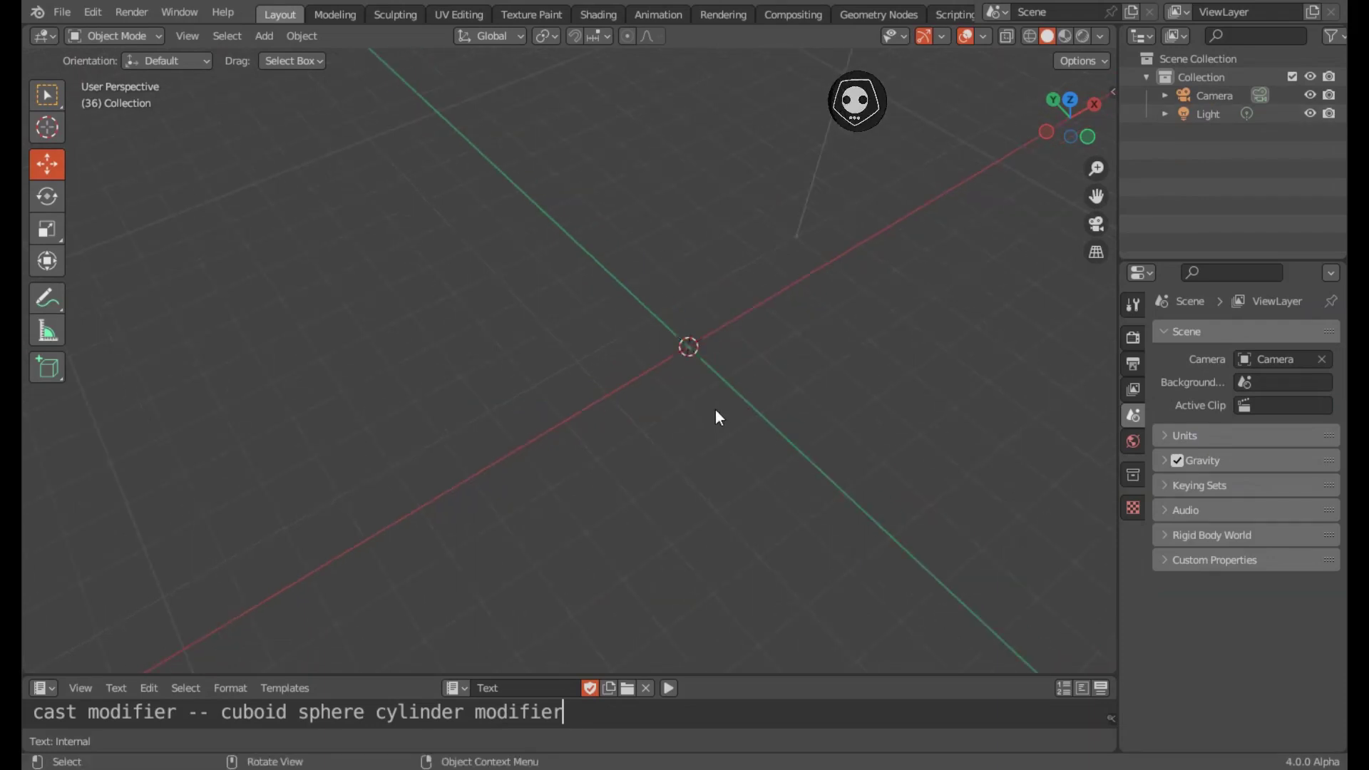
{"action": "key", "text": "a"}
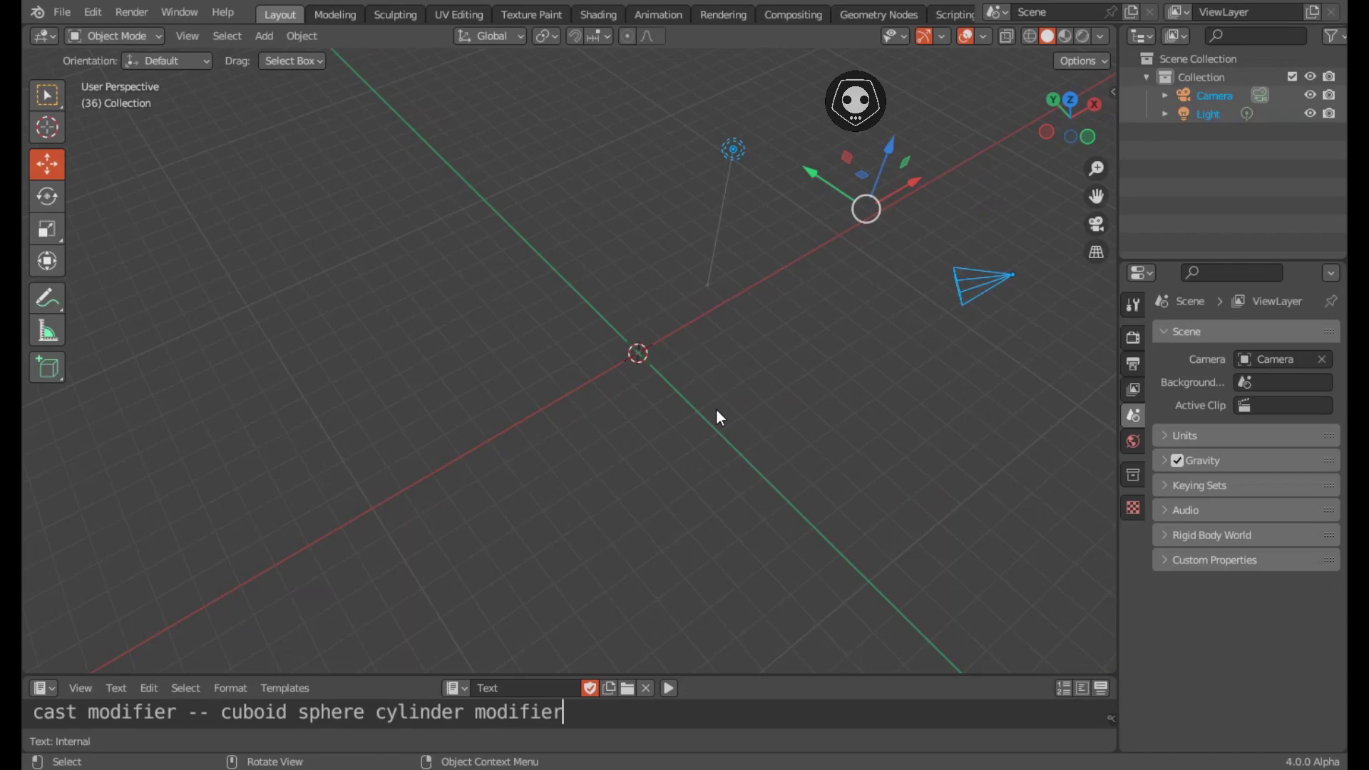
{"action": "key", "text": "x"}
{"action": "left_click", "coordinate": [717, 410]}
Step: Add a cube mesh at the world origin from the front orthographic view
{"action": "middle_click_drag", "start_coordinate": [651, 423], "coordinate": [665, 375]}
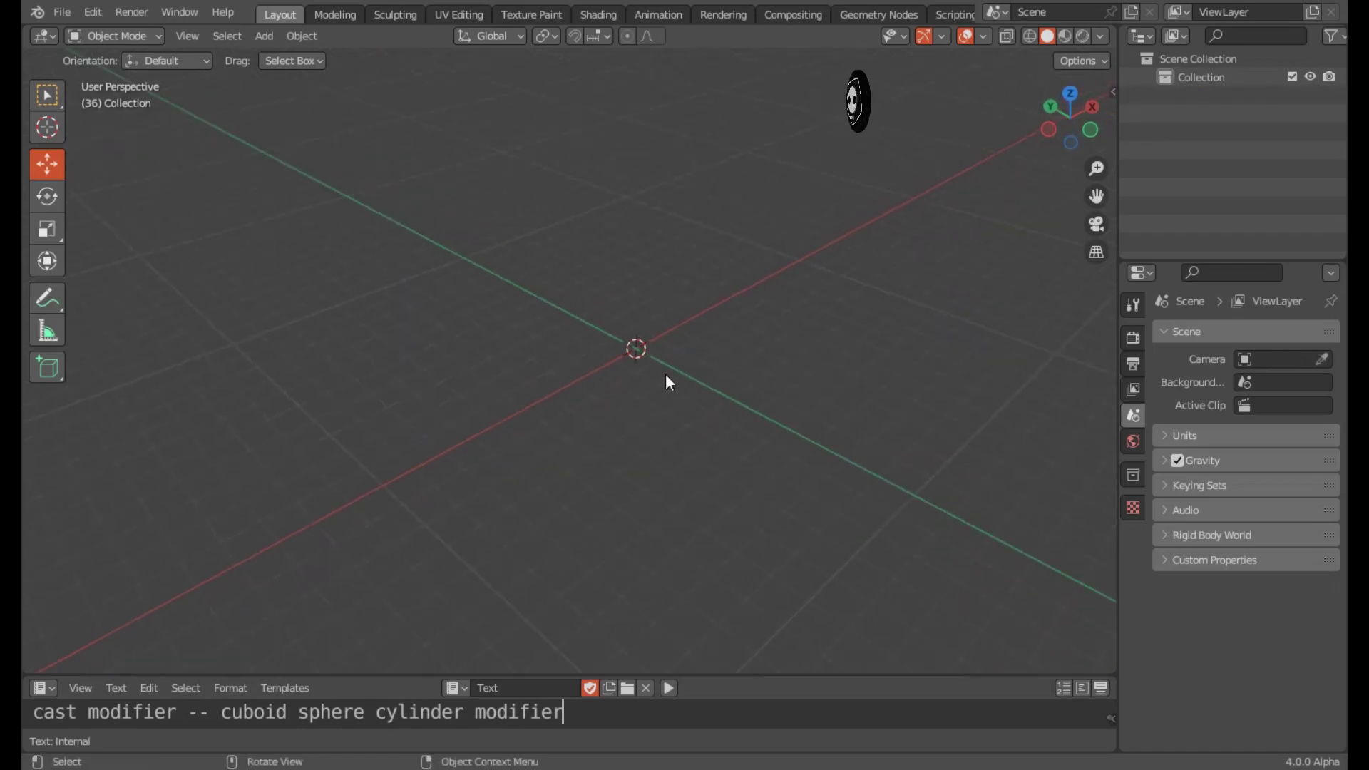
{"action": "key", "text": "KP_1"}
{"action": "key", "text": "shift+a"}
{"action": "mouse_move", "coordinate": [666, 373]}
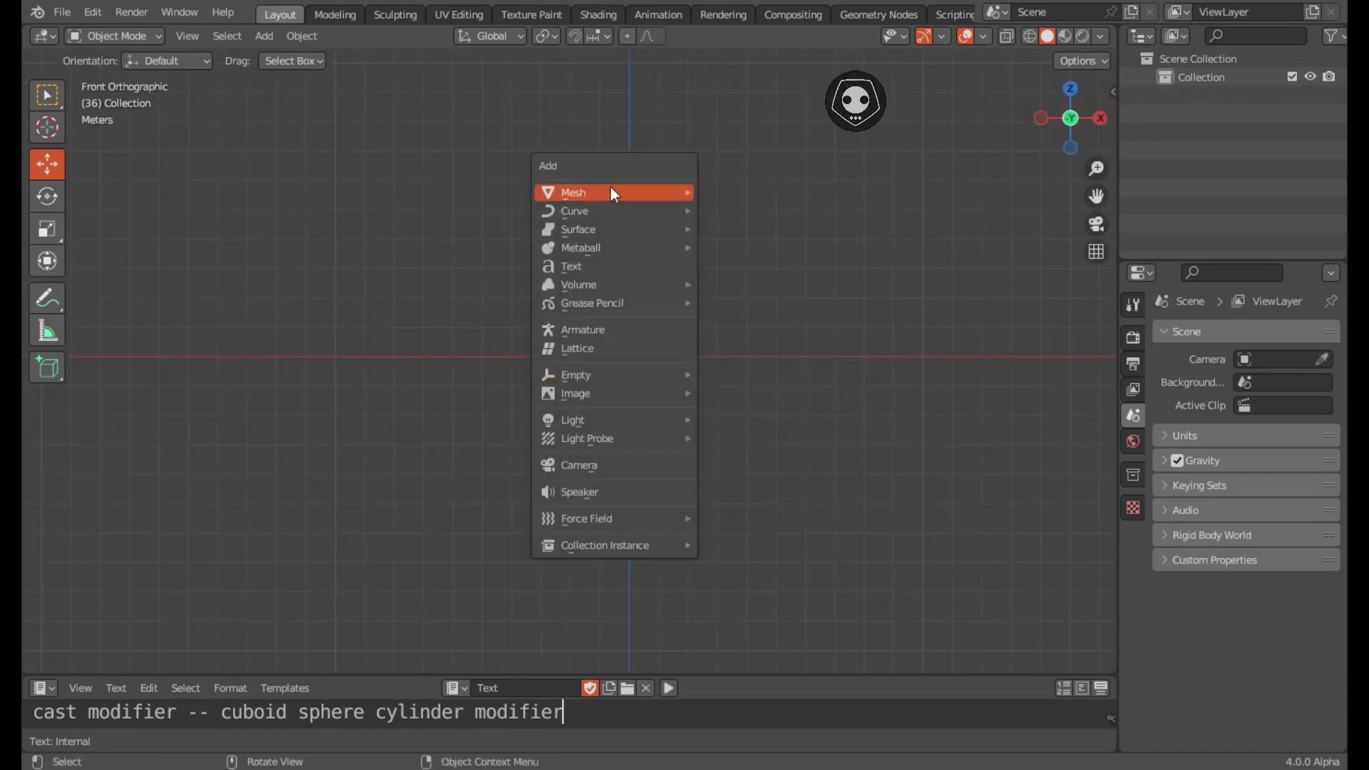
{"action": "mouse_move", "coordinate": [610, 189]}
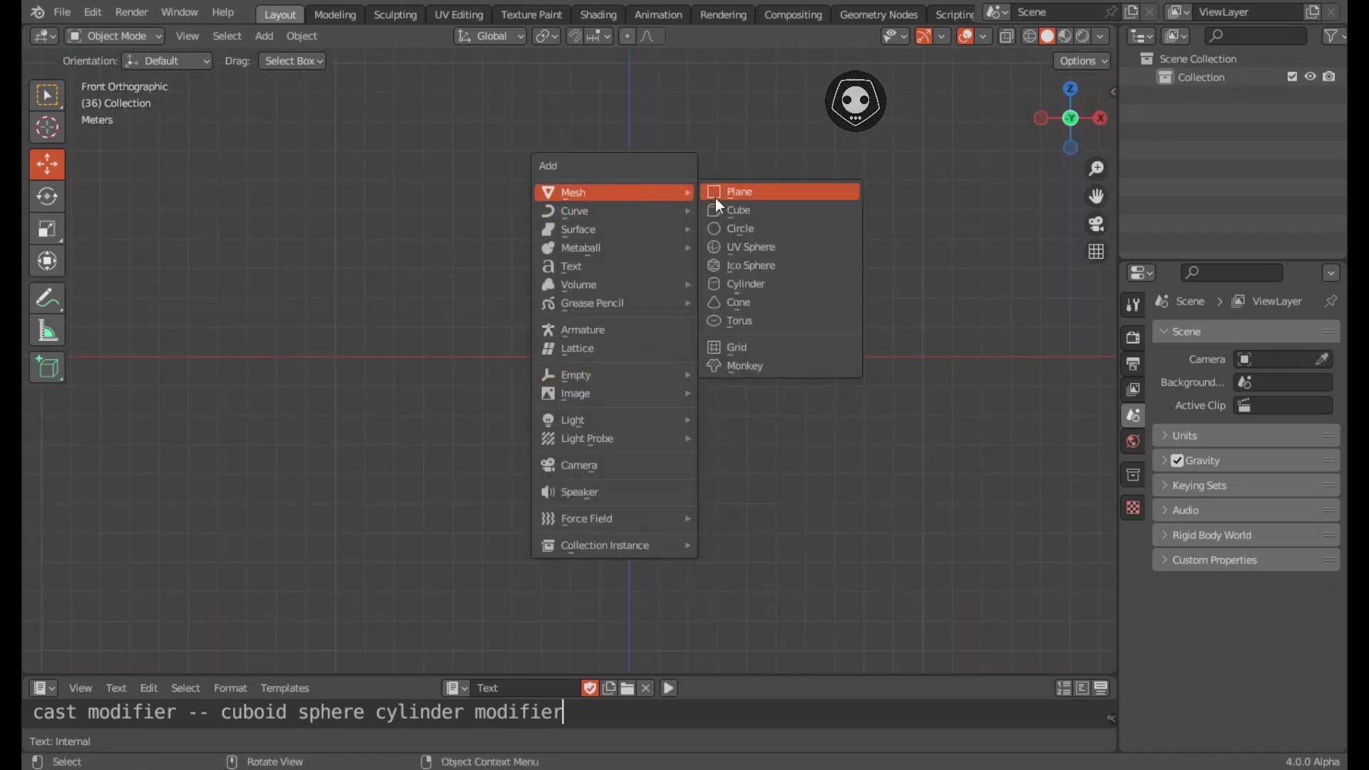
{"action": "left_click", "coordinate": [750, 211]}
{"action": "middle_click_drag", "start_coordinate": [652, 356], "coordinate": [676, 433]}
{"action": "scroll", "coordinate": [676, 430], "scroll_direction": "up", "scroll_amount": 2}
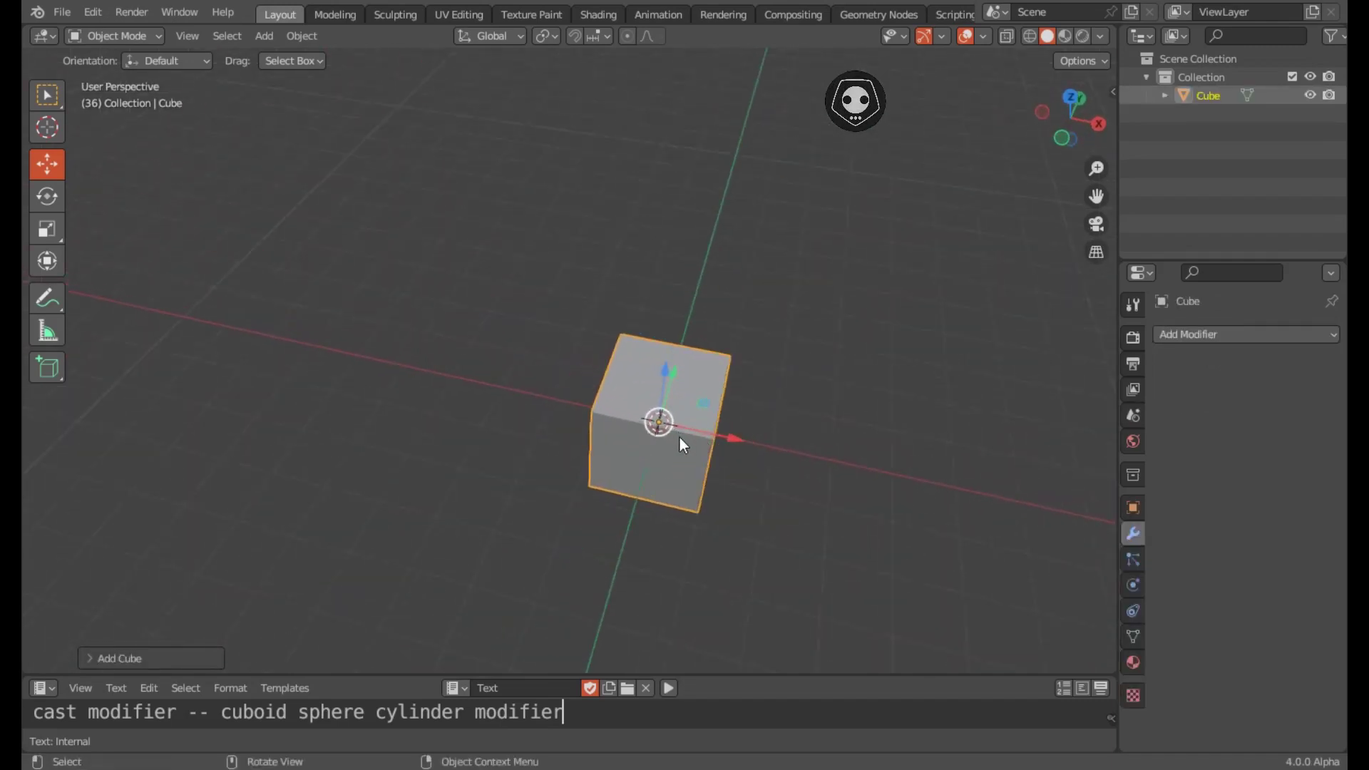
Step: Move the cube's whole mesh about 1.77 m along negative X in Edit Mode, leaving its origin in place
{"action": "key", "text": "Tab"}
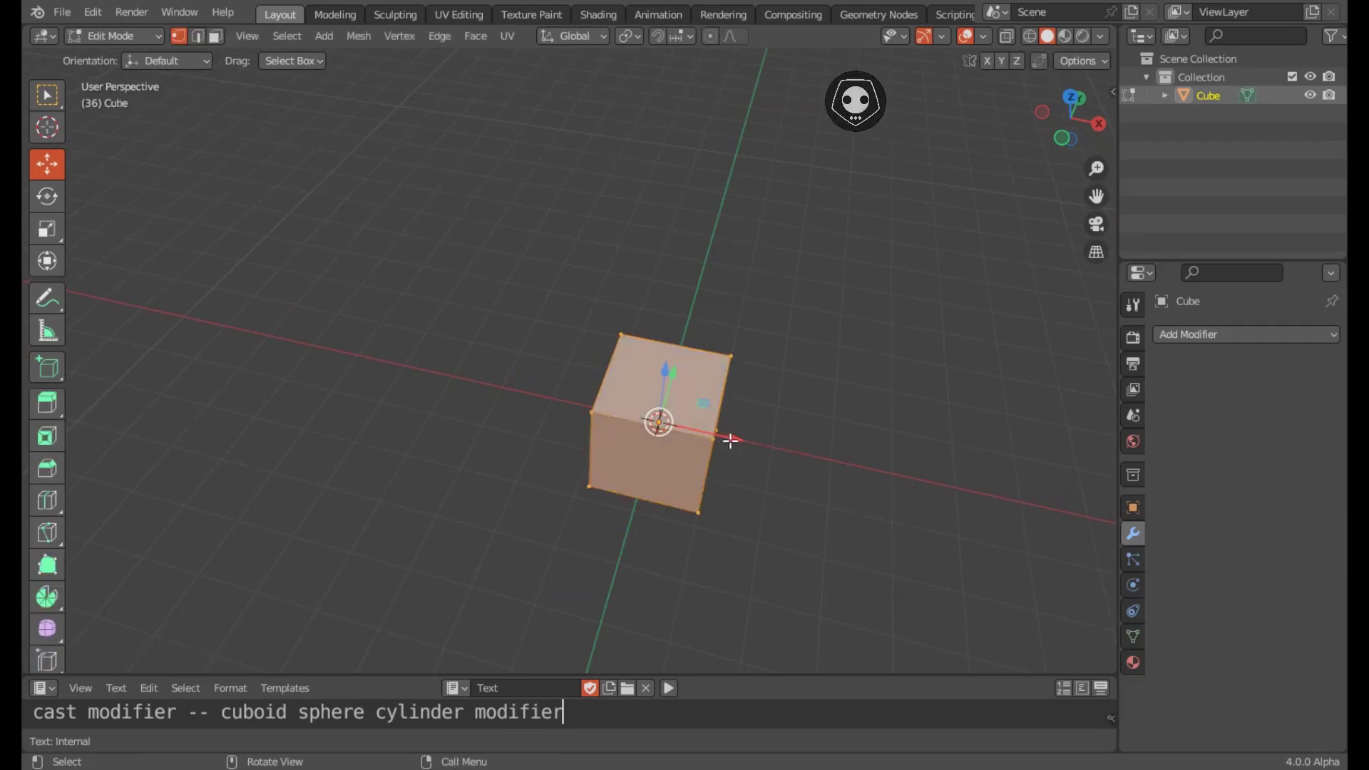
{"action": "left_click_drag", "start_coordinate": [731, 441], "coordinate": [631, 421]}
{"action": "key", "text": "Tab"}
Step: Set the cube's Y and Z scale to 0.2 and increase both to 0.3
{"action": "middle_click_drag", "start_coordinate": [696, 438], "coordinate": [567, 468]}
{"action": "key", "text": "n"}
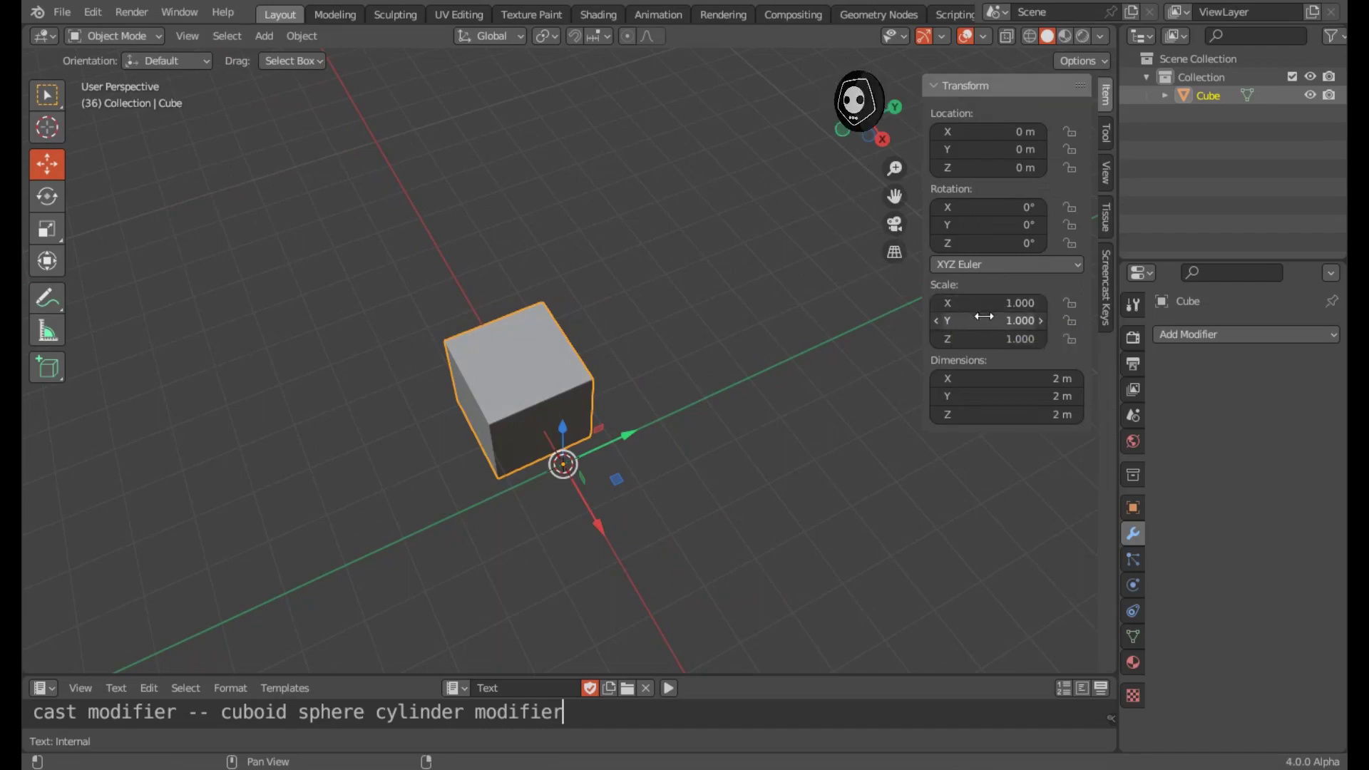
{"action": "left_click", "coordinate": [986, 319]}
{"action": "type", "text": "1.0"}
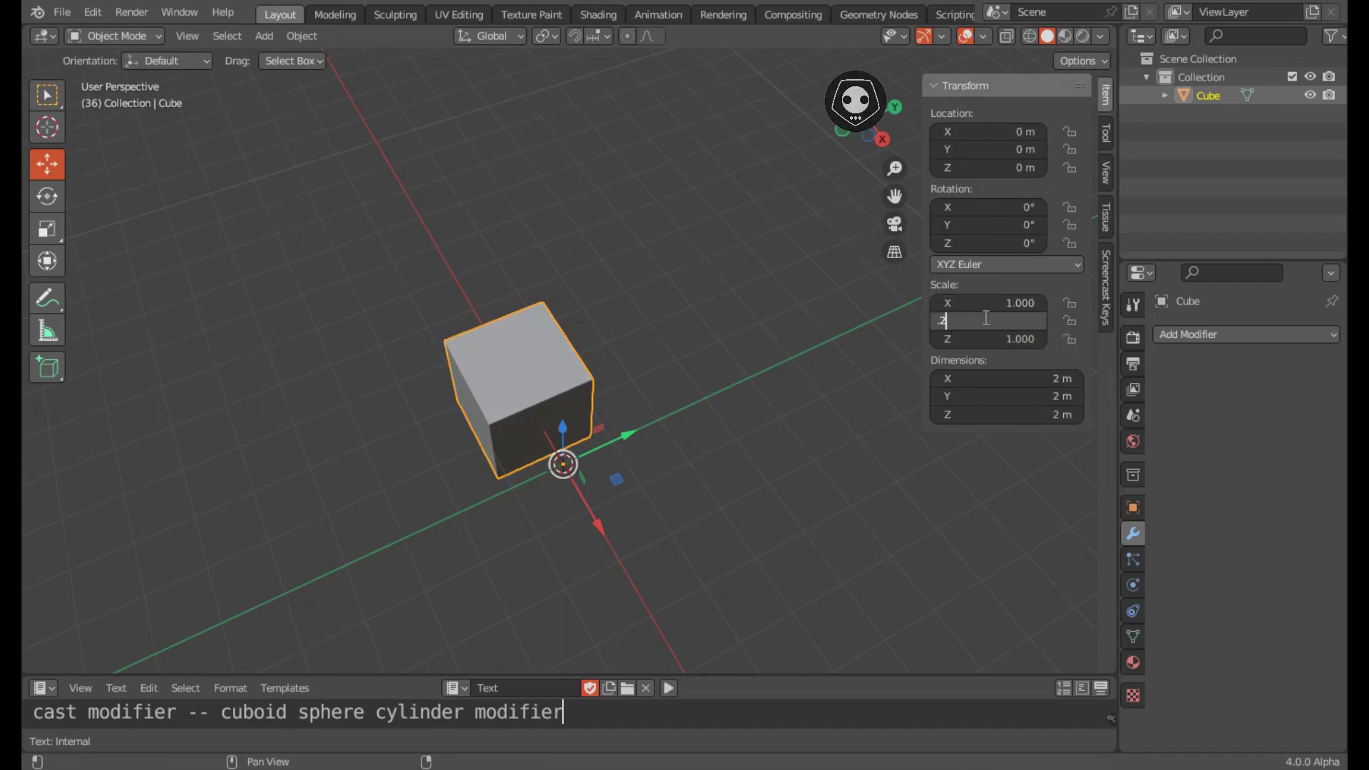
{"action": "key", "text": "Tab"}
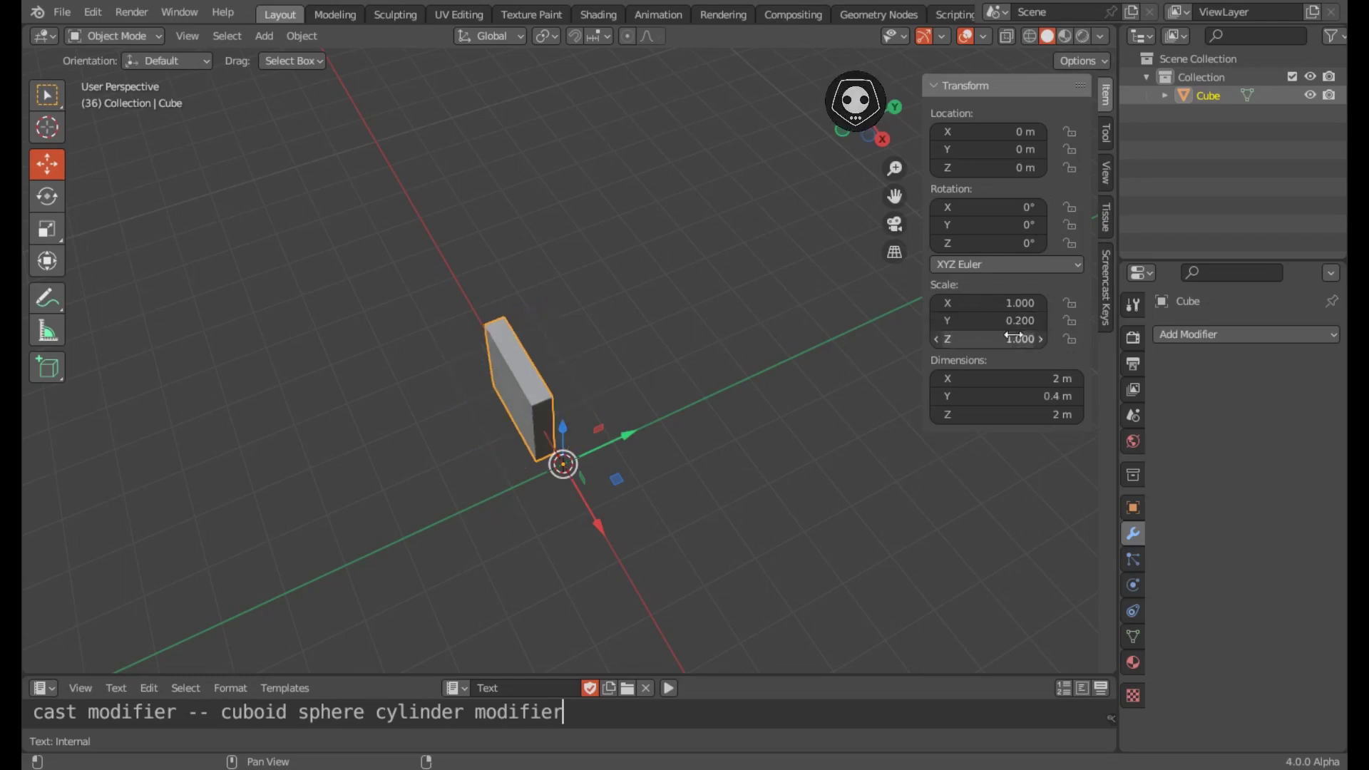
{"action": "type", "text": "0.2"}
{"action": "key", "text": "Return"}
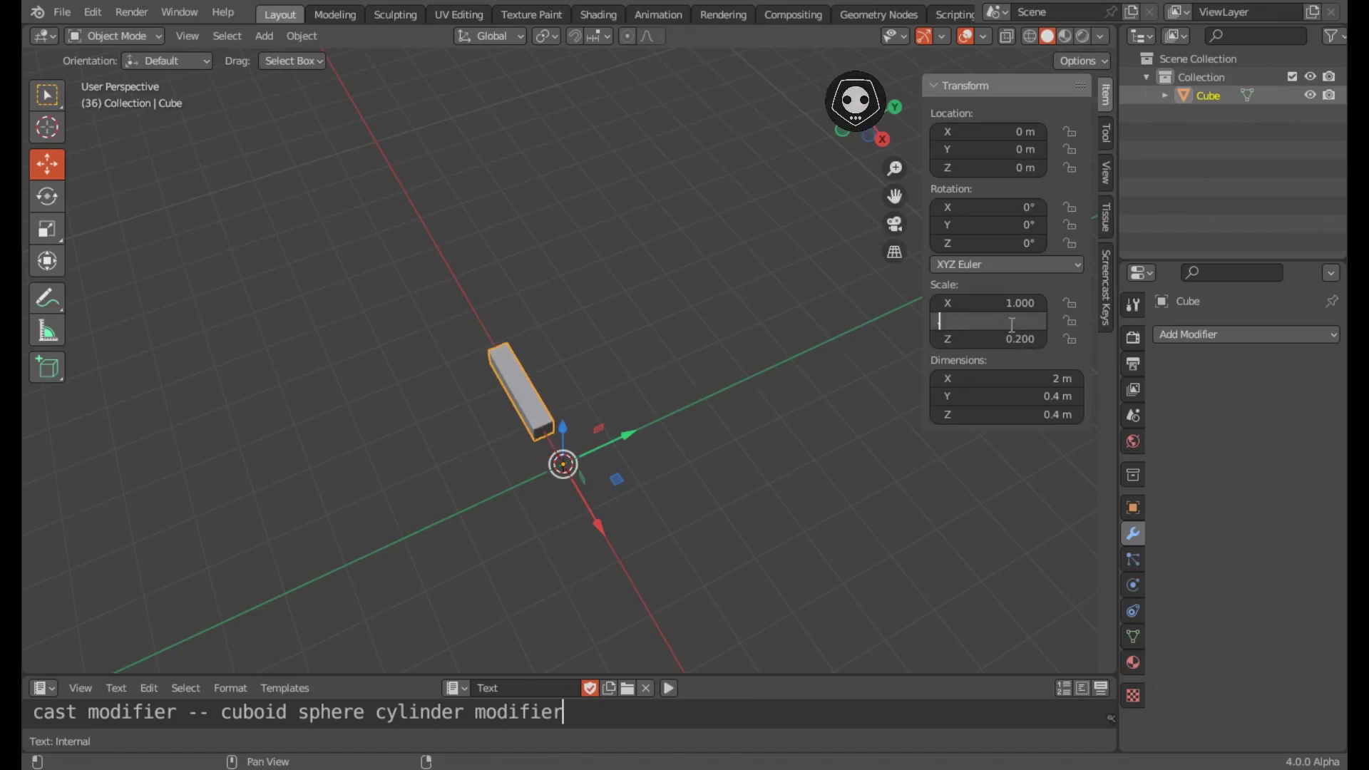
{"action": "type", "text": "0.3"}
{"action": "key", "text": "Tab"}
{"action": "key", "text": "Return"}
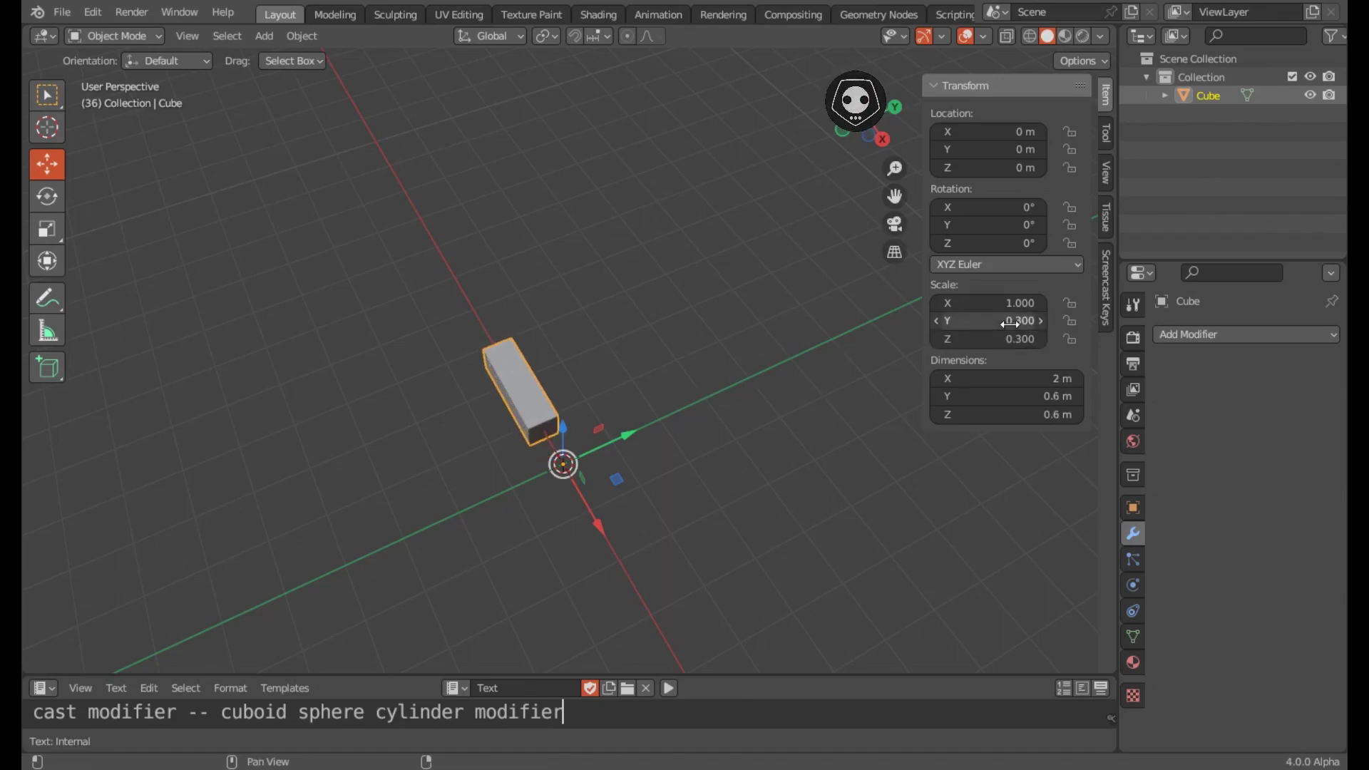
Step: Lengthen the block into a long bar by moving its outer end face along negative X in Edit Mode
{"action": "key", "text": "Tab"}
{"action": "middle_click_drag", "start_coordinate": [486, 438], "coordinate": [661, 442]}
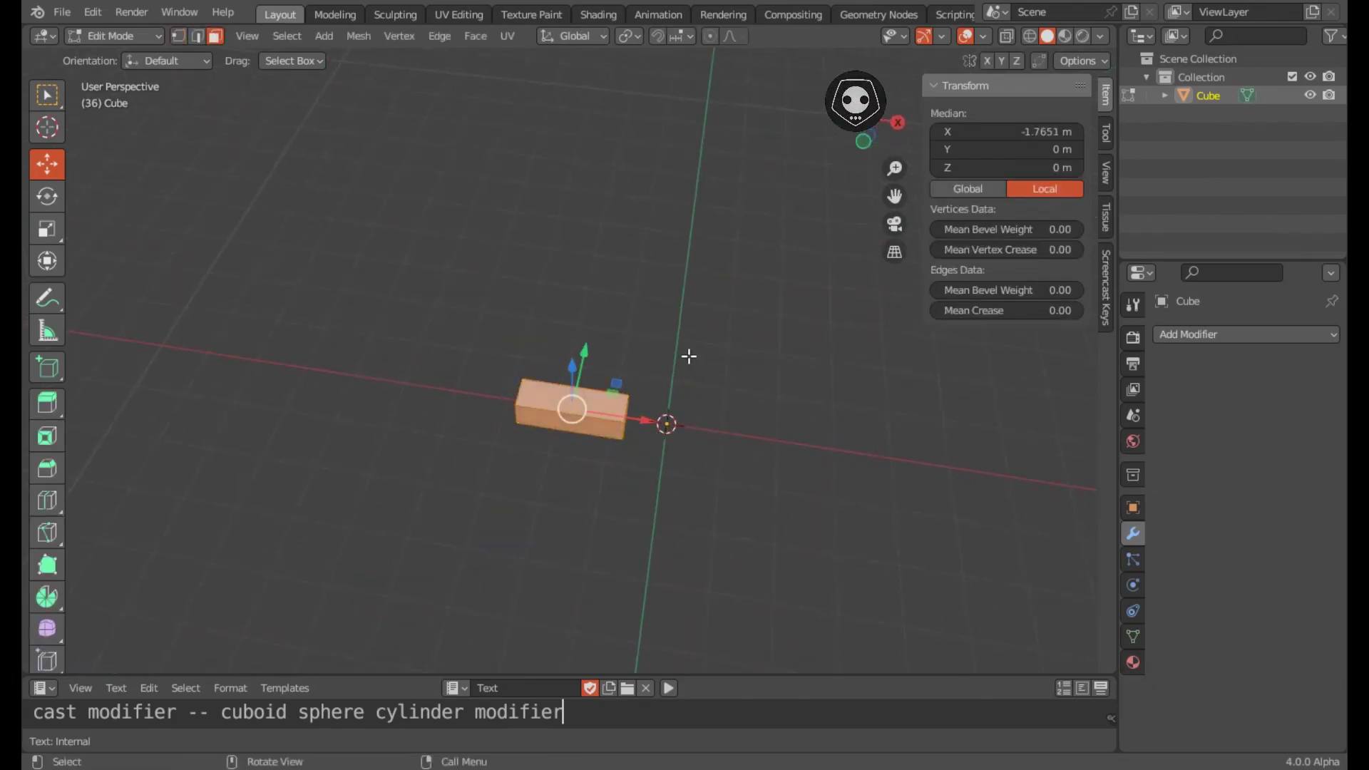
{"action": "key", "text": "n"}
{"action": "scroll", "coordinate": [496, 424], "scroll_direction": "up", "scroll_amount": 2}
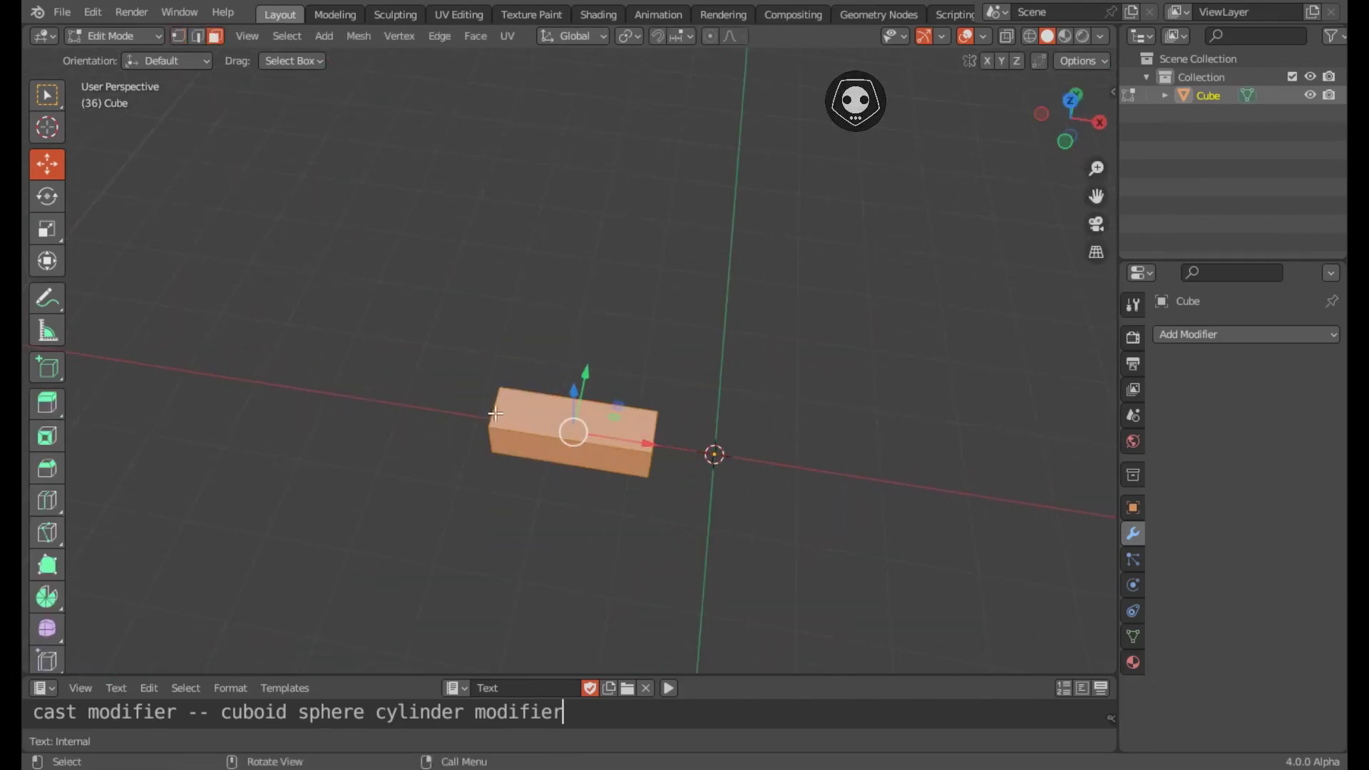
{"action": "middle_click_drag", "start_coordinate": [496, 414], "coordinate": [555, 345]}
{"action": "left_click", "coordinate": [531, 390]}
{"action": "middle_click_drag", "start_coordinate": [531, 390], "coordinate": [626, 368]}
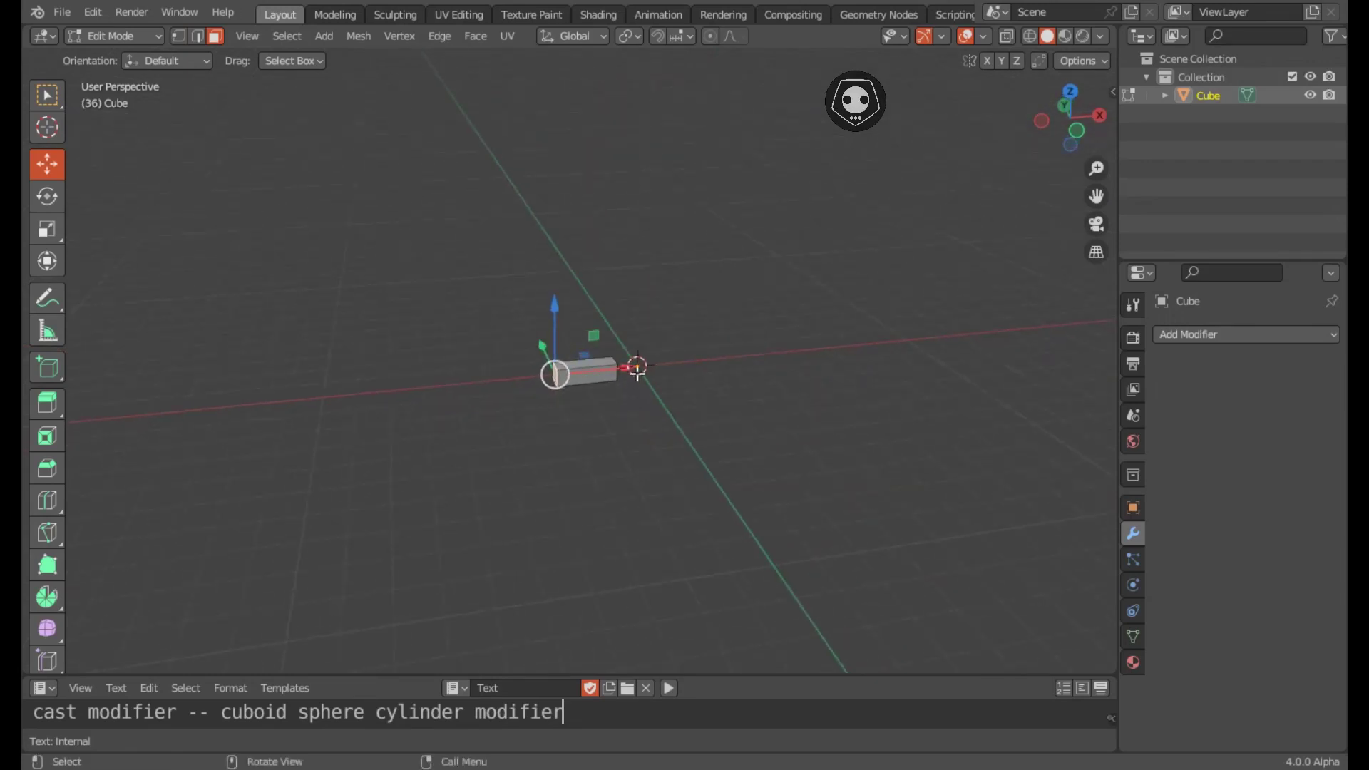
{"action": "left_click_drag", "start_coordinate": [626, 368], "coordinate": [257, 406]}
{"action": "middle_click_drag", "start_coordinate": [257, 407], "coordinate": [434, 410]}
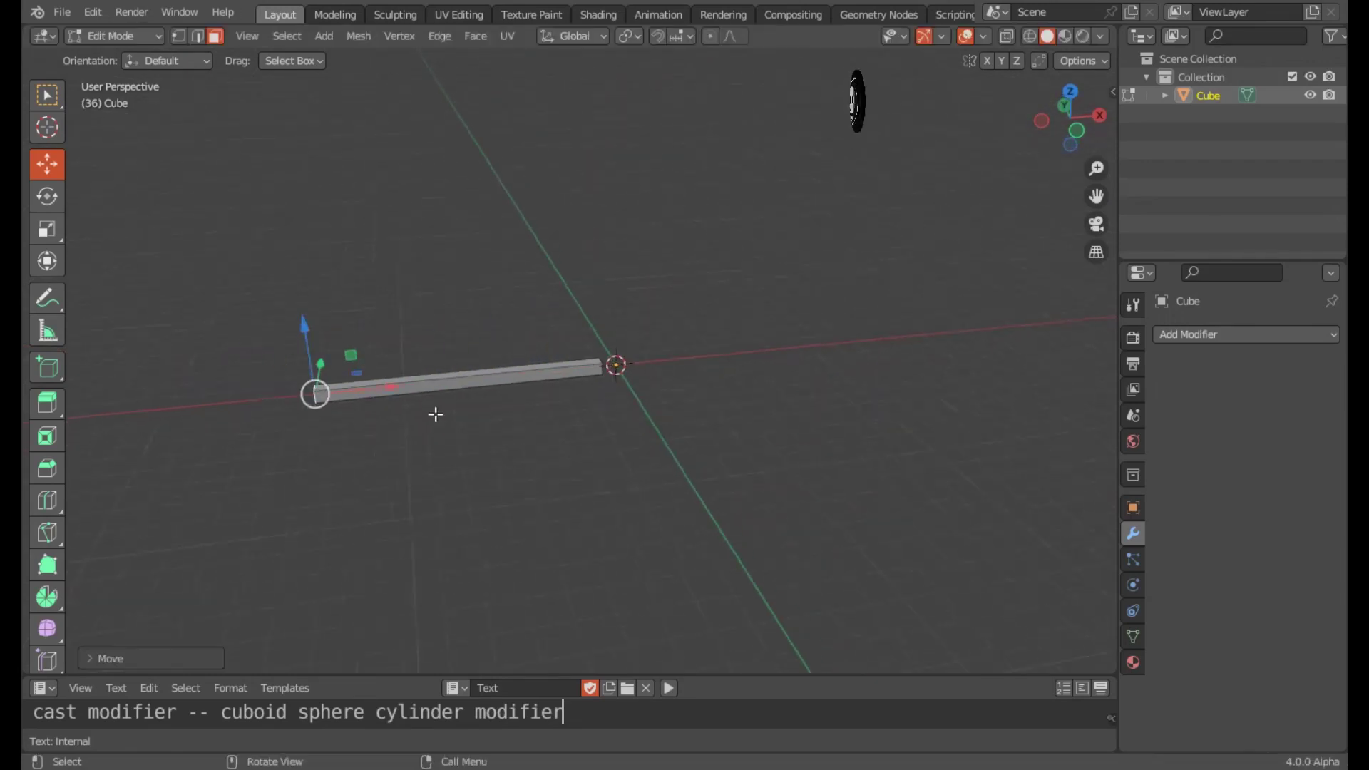
Step: Move the bar's entire mesh farther along negative X from its origin and return to Object Mode
{"action": "middle_click_drag", "start_coordinate": [535, 403], "coordinate": [513, 463]}
{"action": "scroll", "coordinate": [599, 421], "scroll_direction": "up", "scroll_amount": 3}
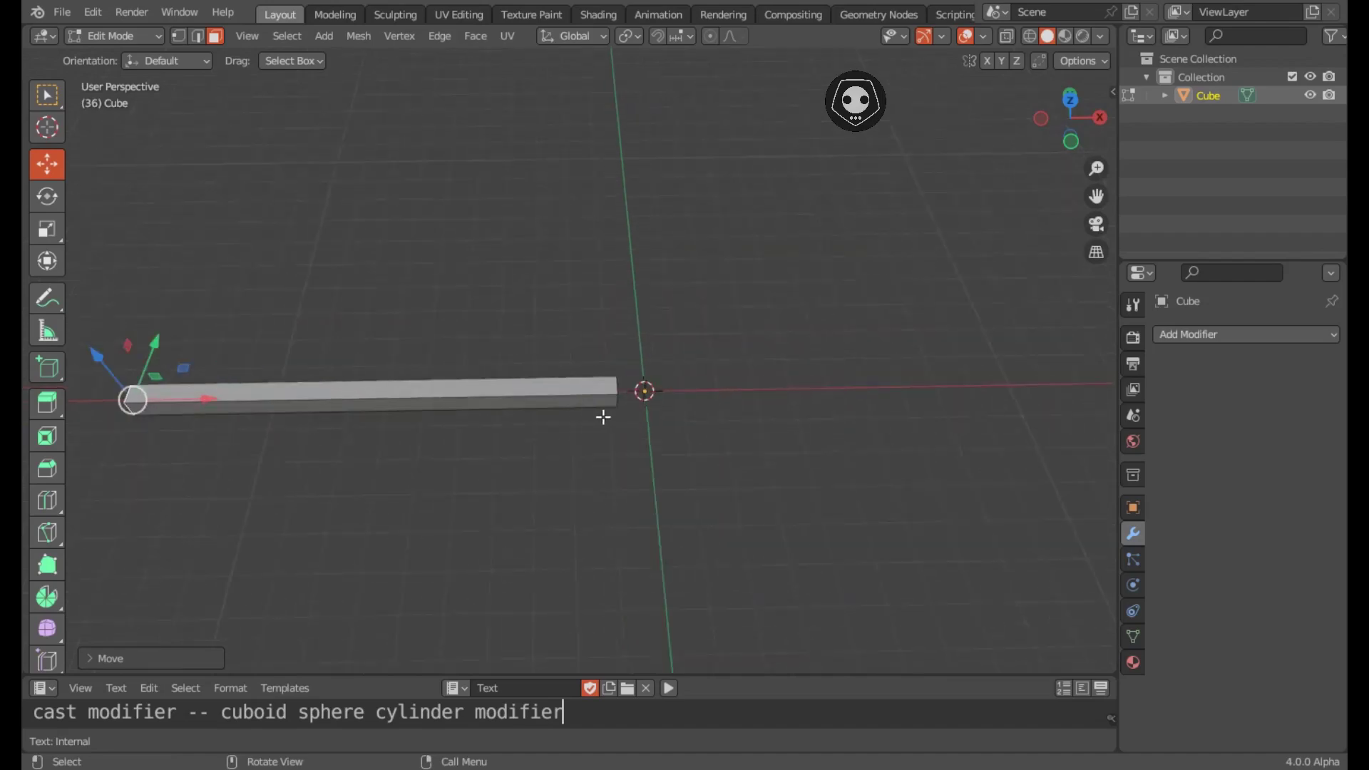
{"action": "key", "text": "a"}
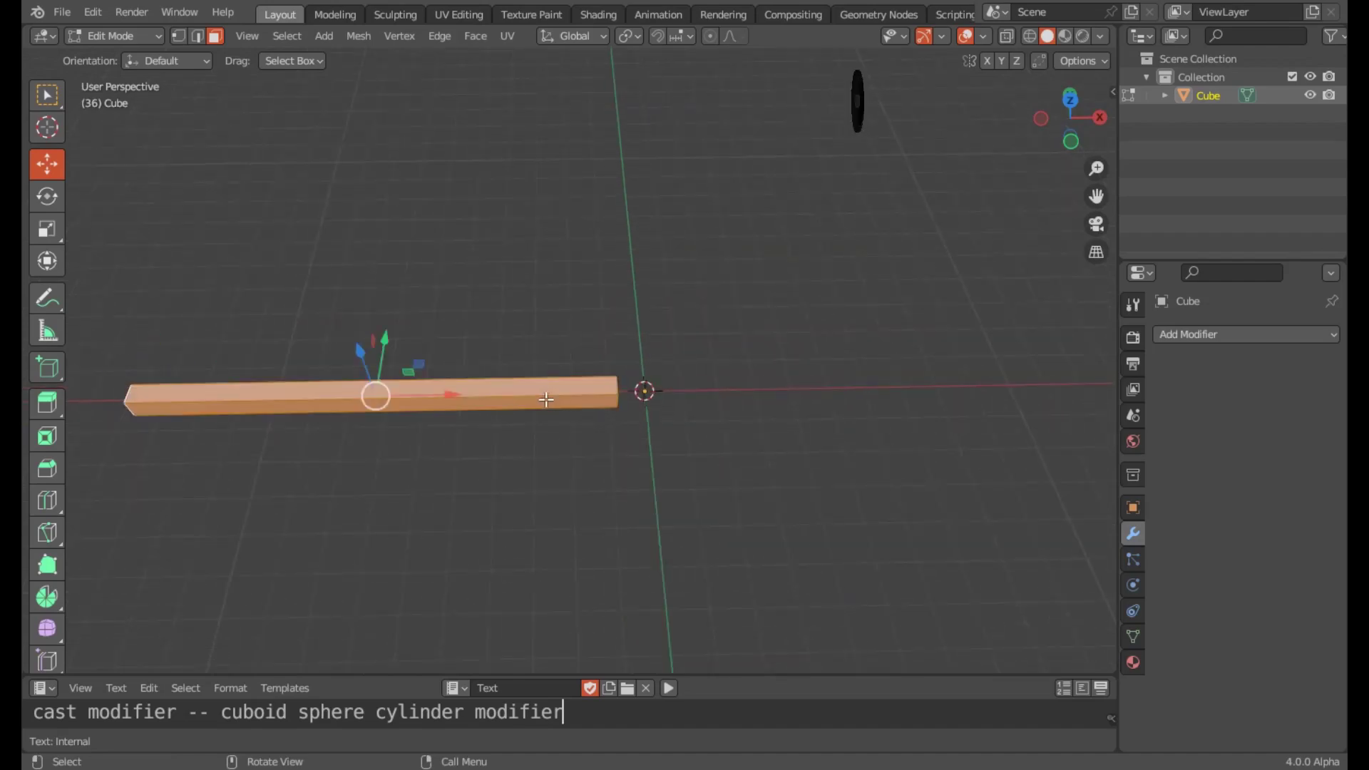
{"action": "middle_click_drag", "start_coordinate": [544, 400], "coordinate": [521, 389]}
{"action": "left_click_drag", "start_coordinate": [510, 386], "coordinate": [380, 388]}
{"action": "key", "text": "Tab"}
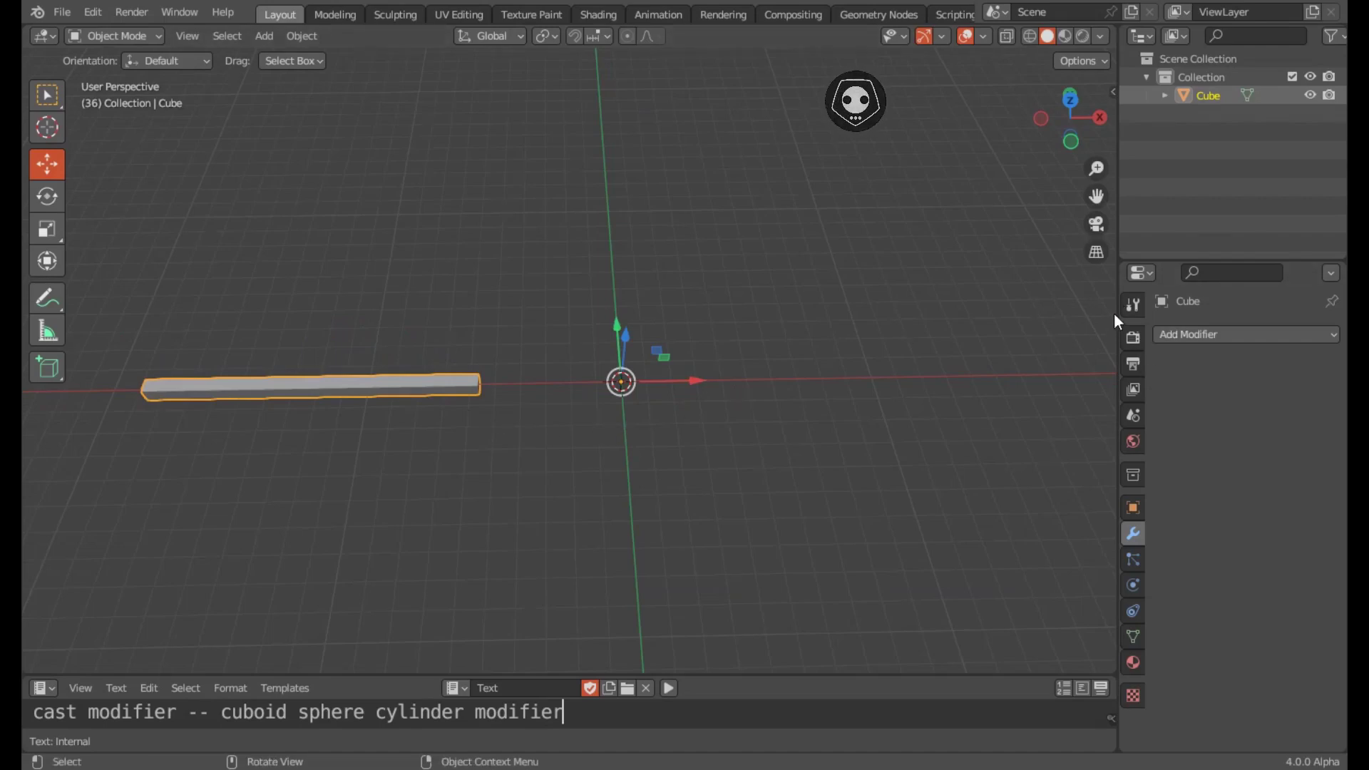
Step: Enlarge the properties and text editors, clearing the note text and undoing that deletion
{"action": "left_click_drag", "start_coordinate": [1117, 314], "coordinate": [1072, 314]}
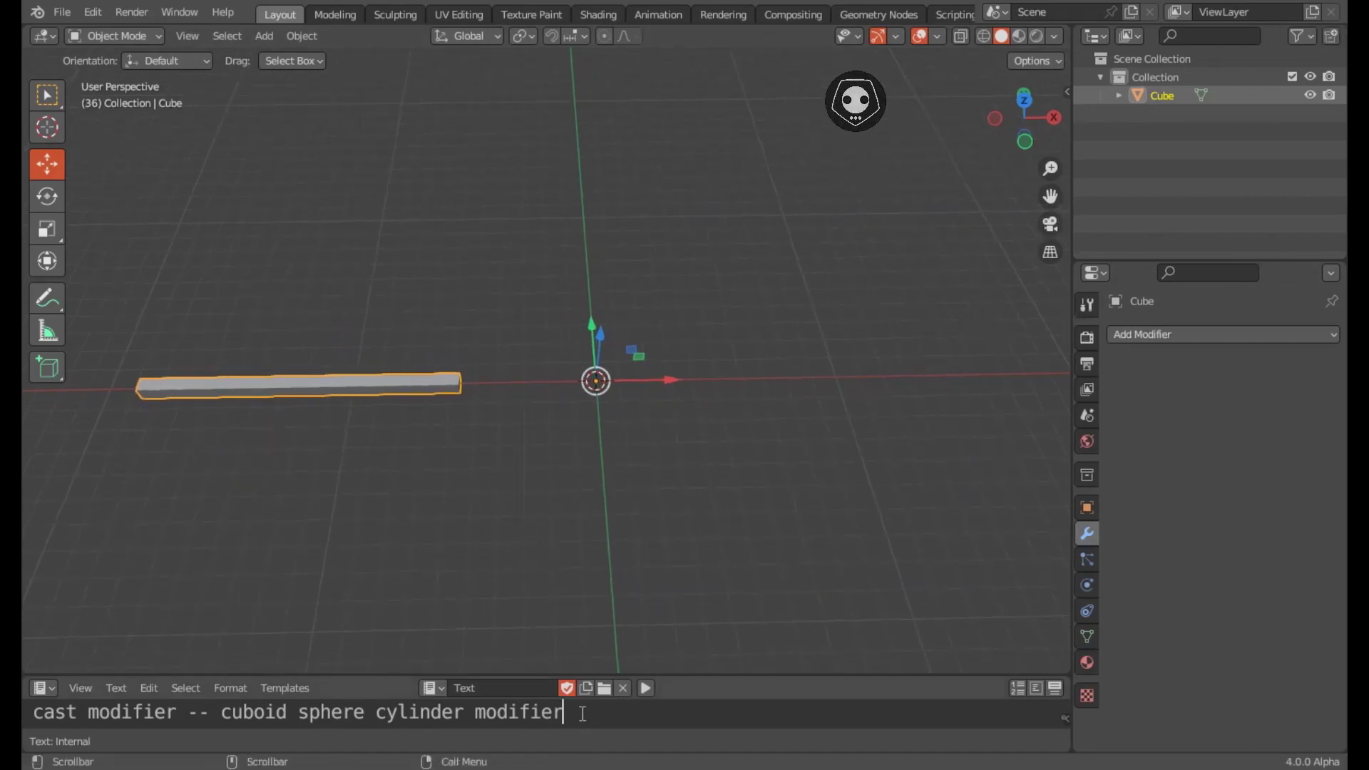
{"action": "key", "text": "ctrl+a"}
{"action": "key", "text": "BackSpace"}
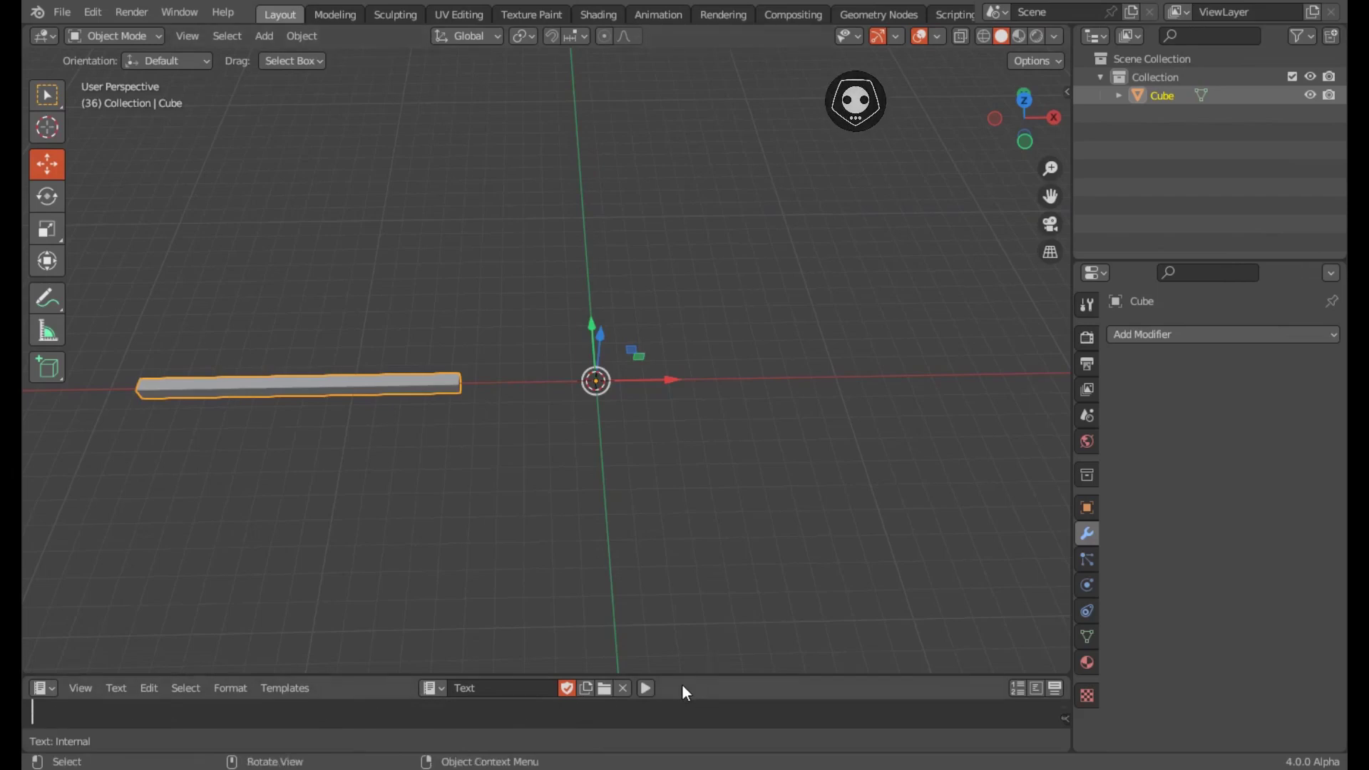
{"action": "left_click_drag", "start_coordinate": [673, 674], "coordinate": [678, 631]}
{"action": "key", "text": "ctrl+z"}
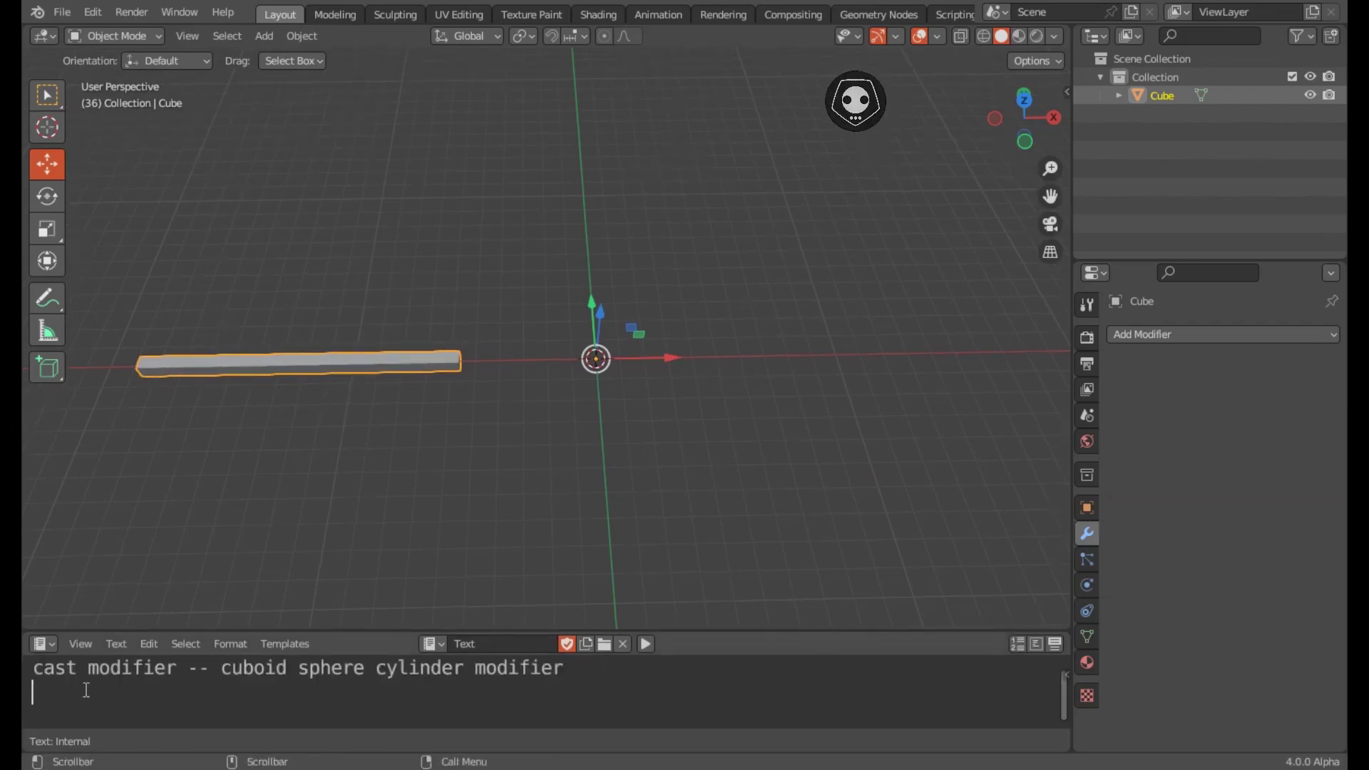
Step: Add an Array modifier to the bar and turn off its relative offset
{"action": "left_click", "coordinate": [1166, 335]}
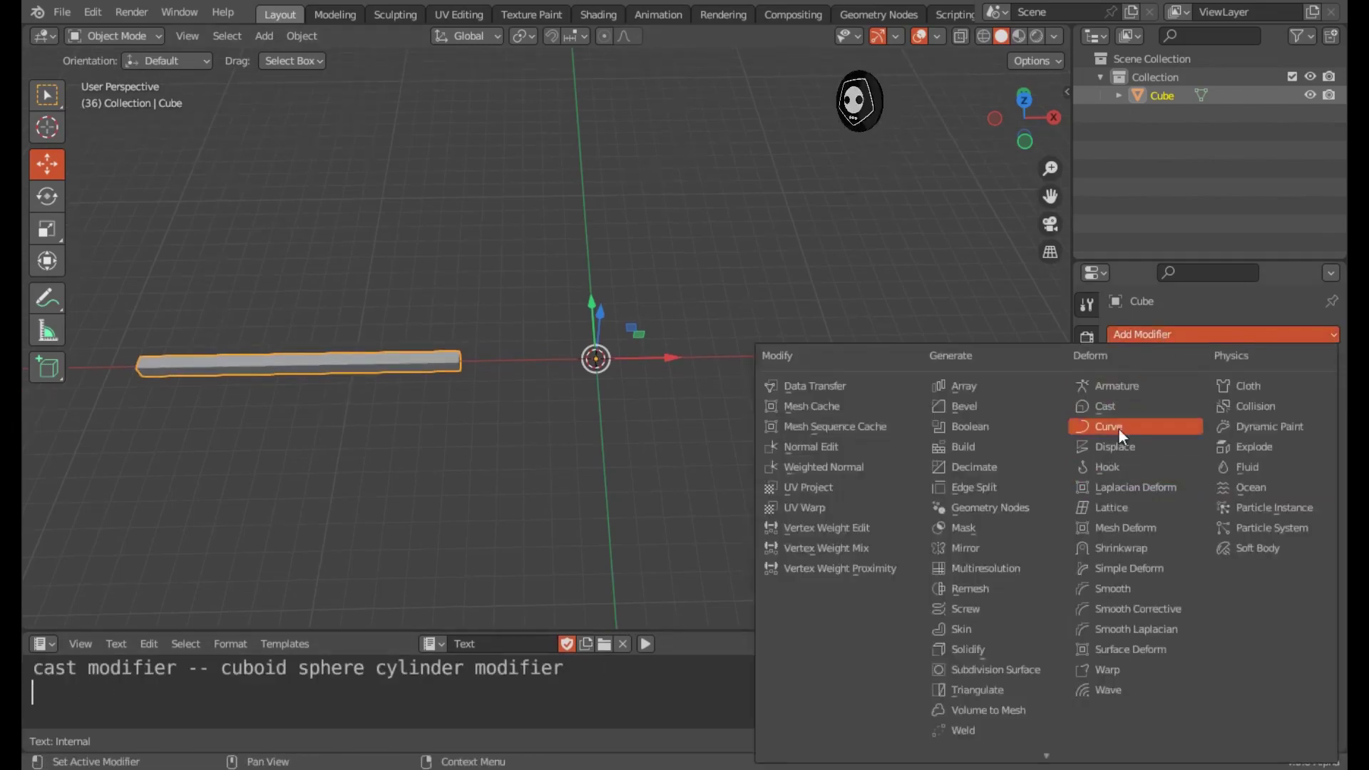
{"action": "left_click", "coordinate": [974, 388]}
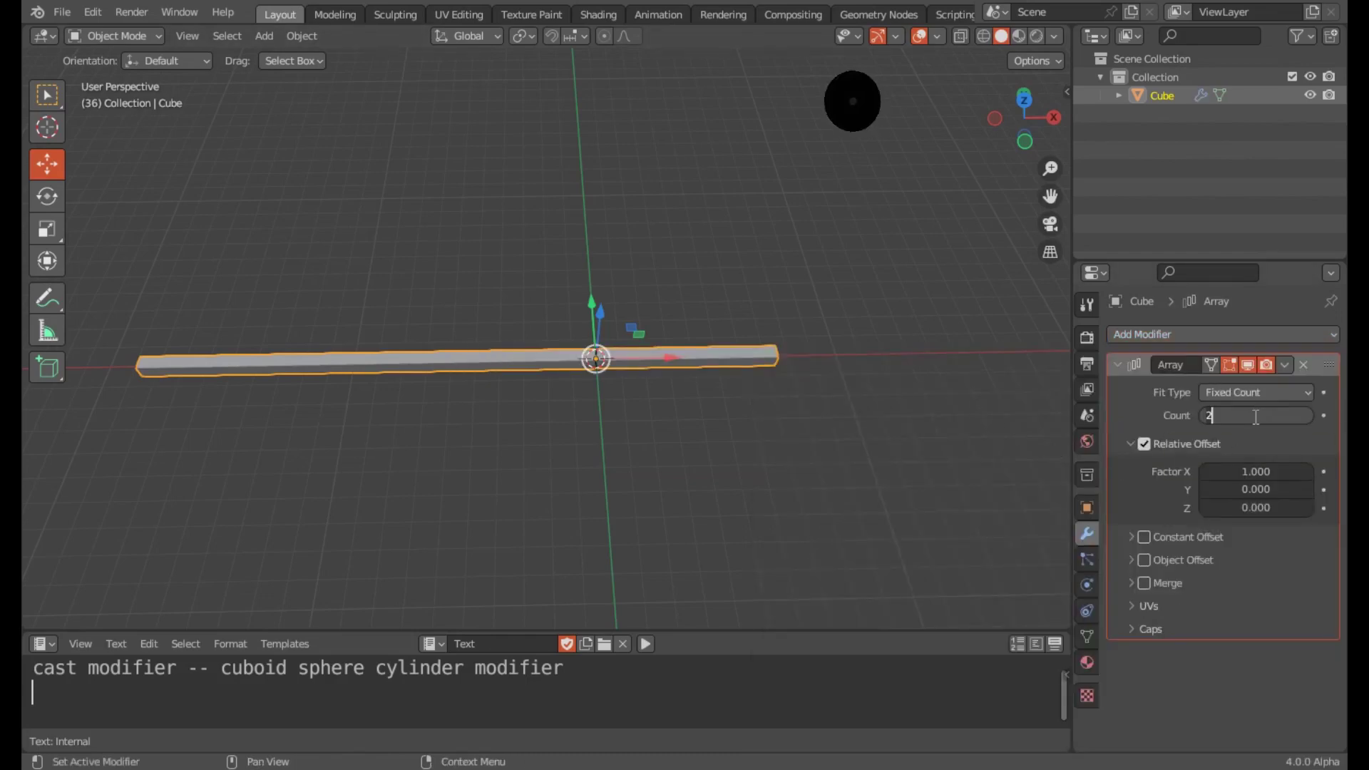
{"action": "left_click", "coordinate": [1145, 444]}
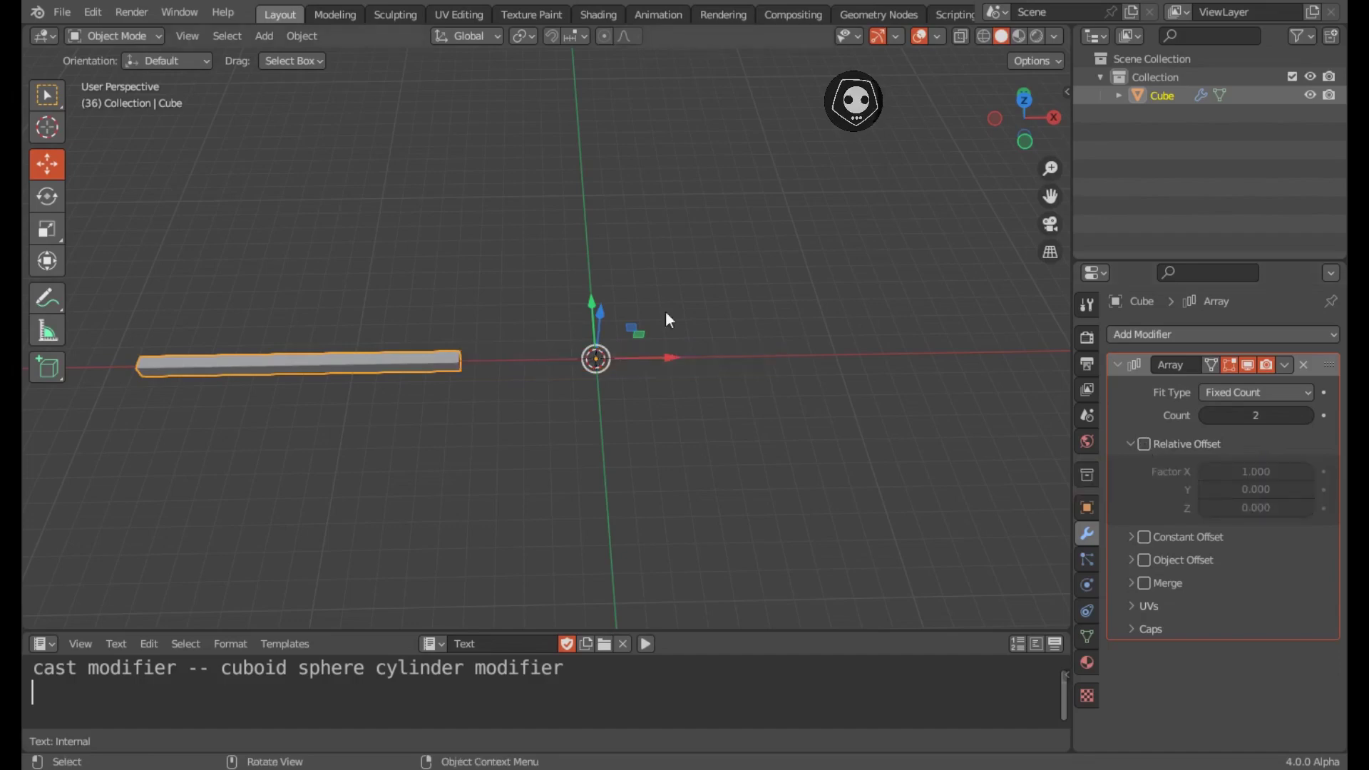
Step: Add a plain axes empty at the world origin and scale it up to about 3.28
{"action": "key", "text": "shift+a"}
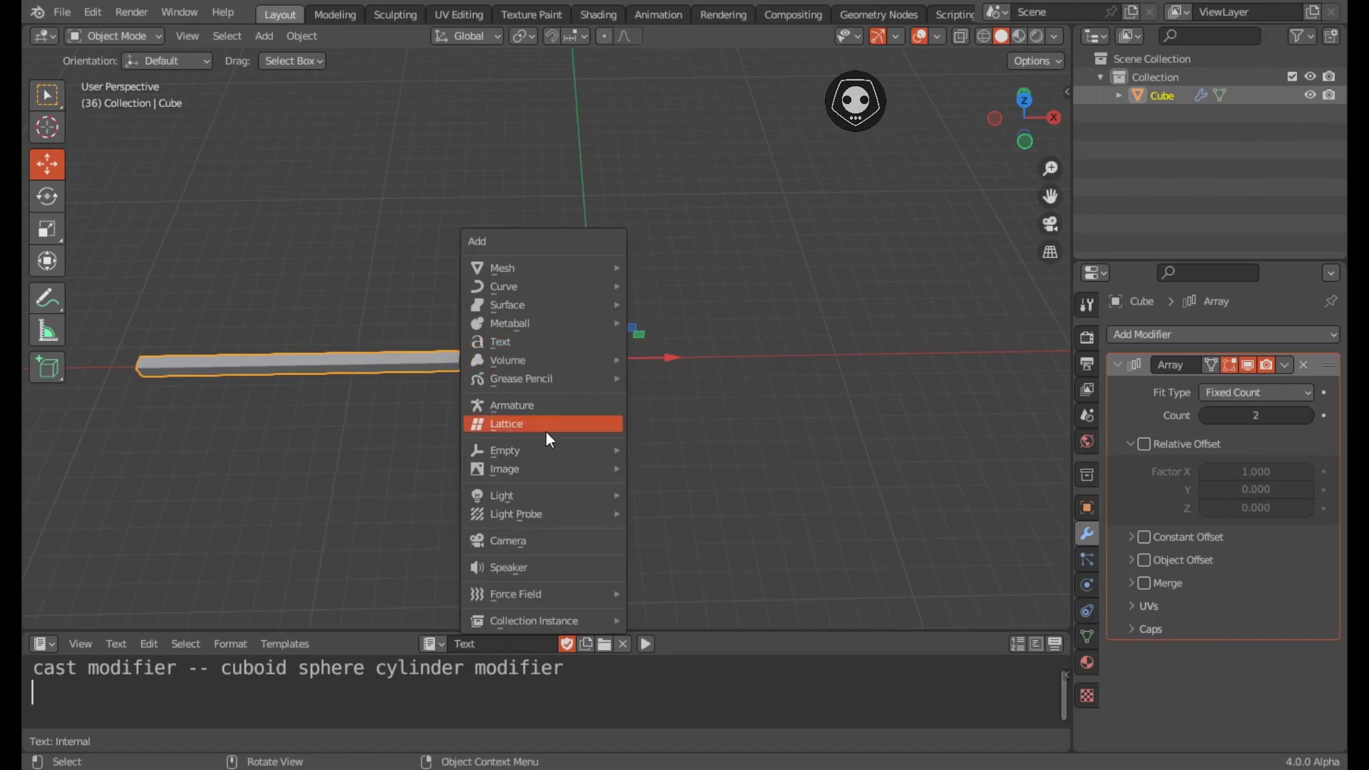
{"action": "mouse_move", "coordinate": [581, 457]}
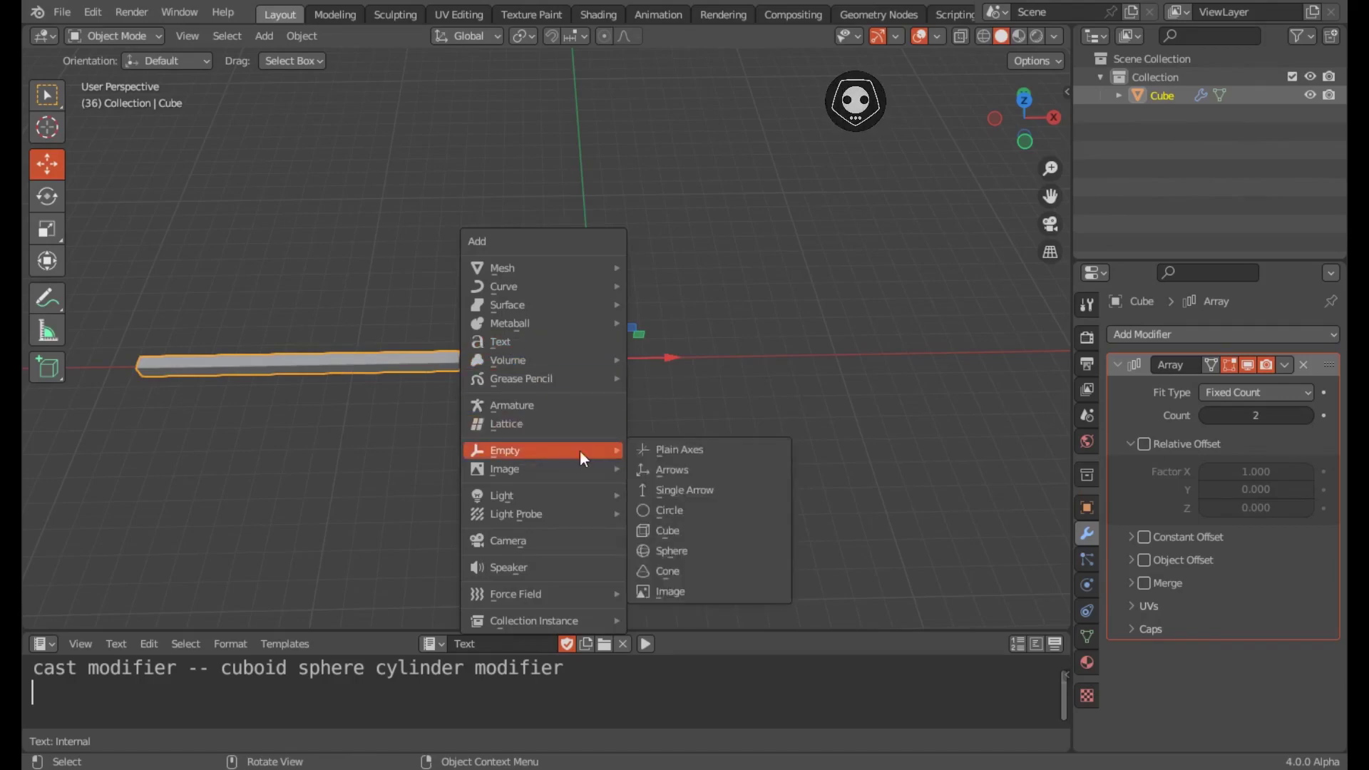
{"action": "left_click", "coordinate": [679, 449]}
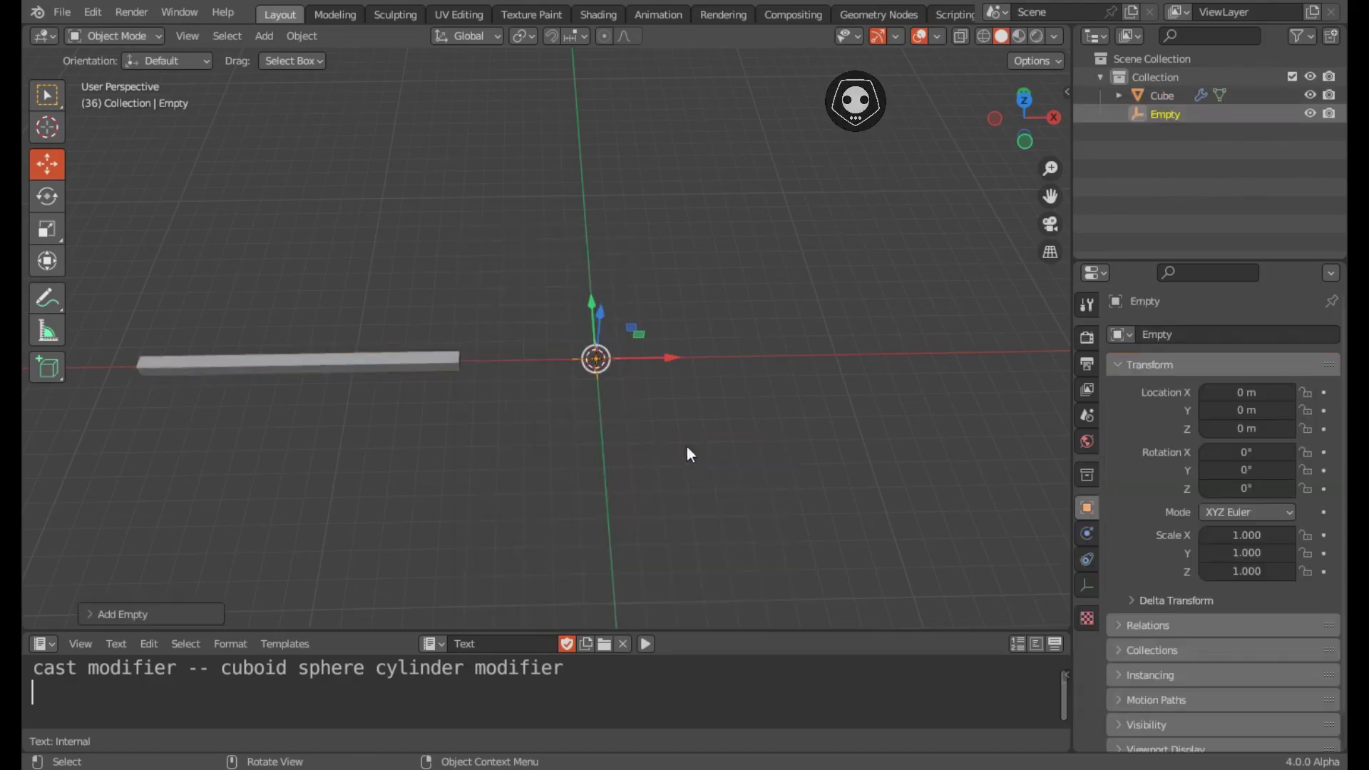
{"action": "left_click", "coordinate": [1161, 114]}
{"action": "key", "text": "s"}
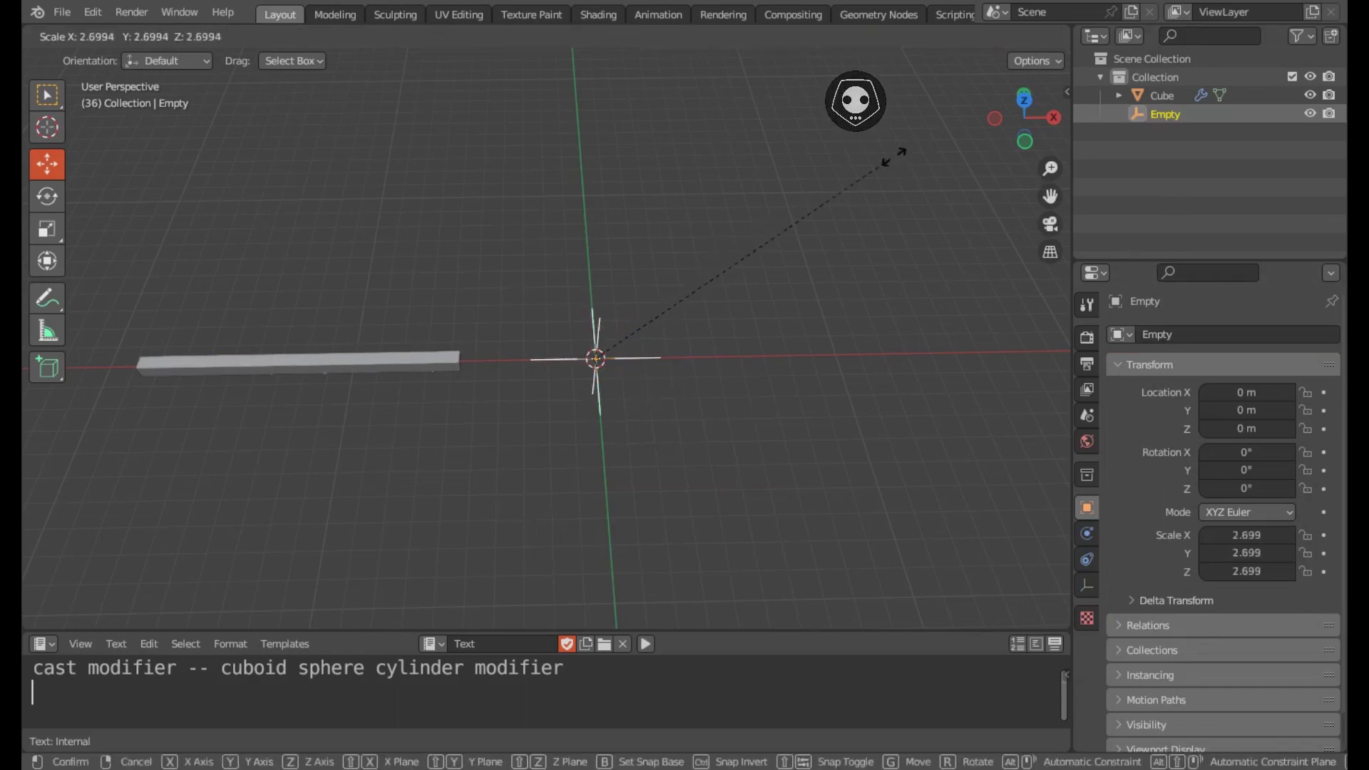
{"action": "left_click", "coordinate": [946, 135]}
Step: Turn on object offset in the bar's Array modifier using the Empty as its object, and set the count to 20
{"action": "left_click", "coordinate": [431, 361]}
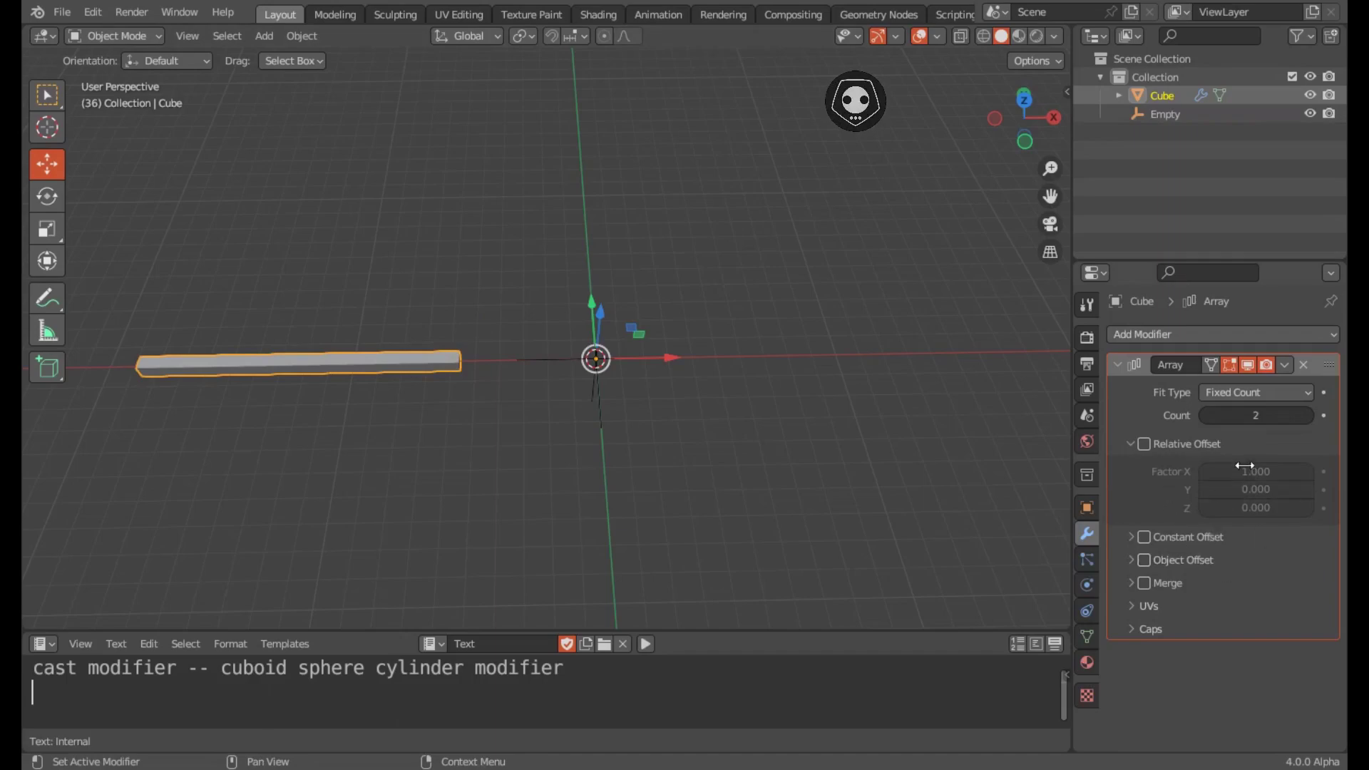
{"action": "left_click", "coordinate": [1145, 560]}
{"action": "left_click", "coordinate": [1130, 561]}
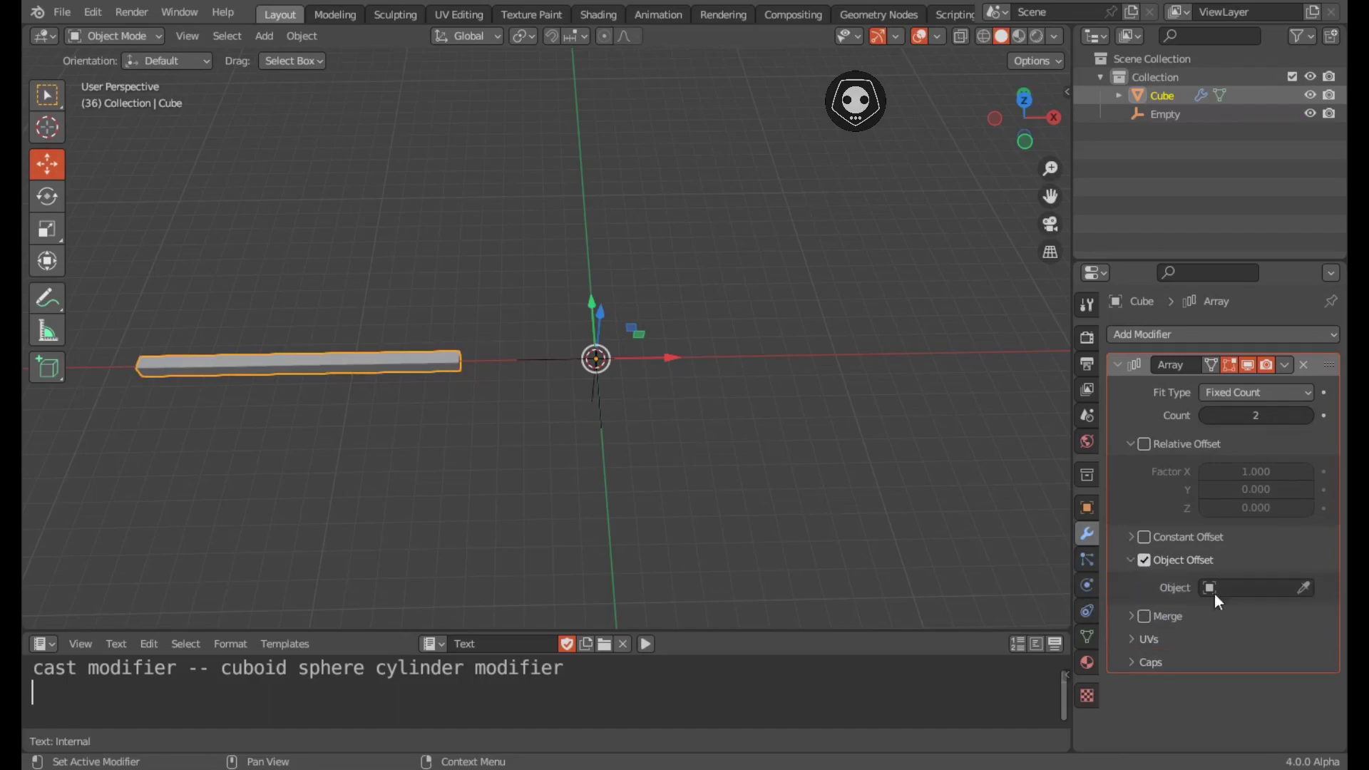
{"action": "left_click", "coordinate": [1251, 592]}
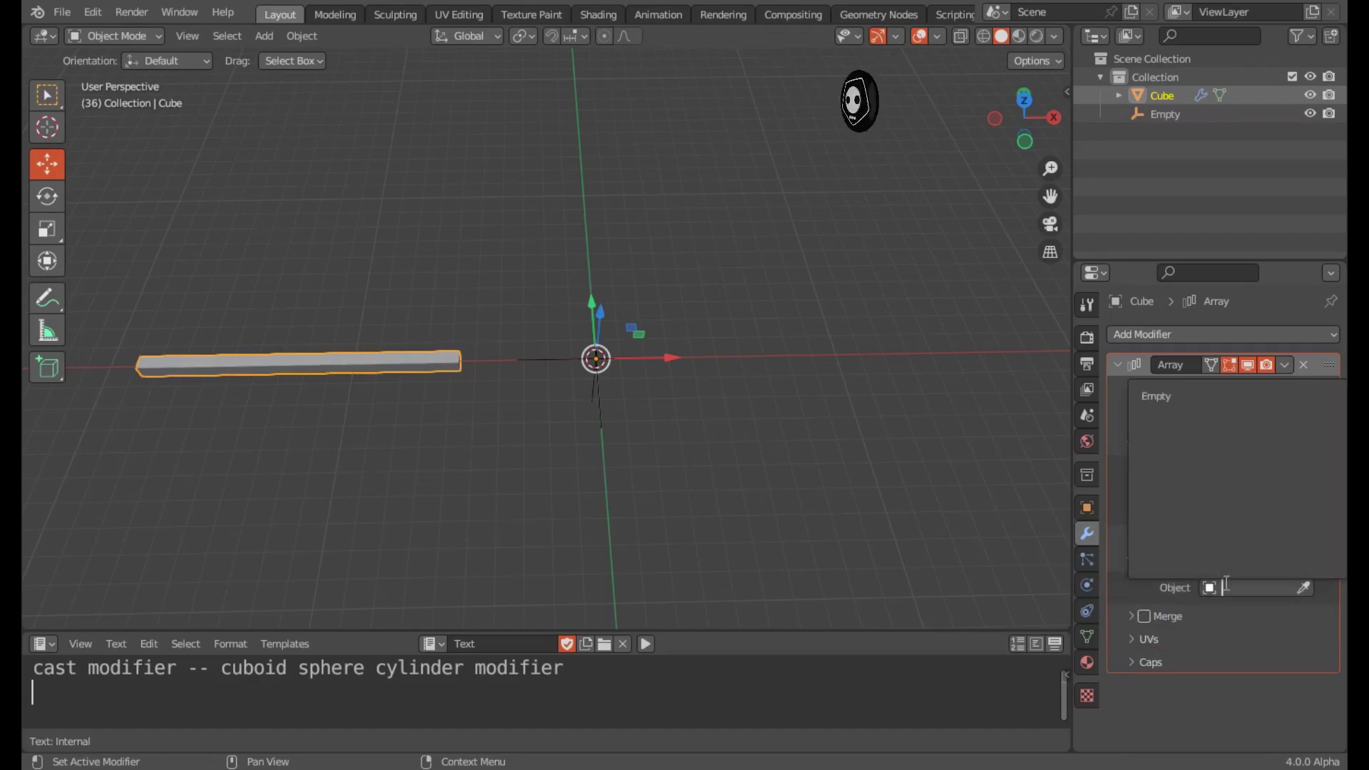
{"action": "left_click", "coordinate": [1167, 396]}
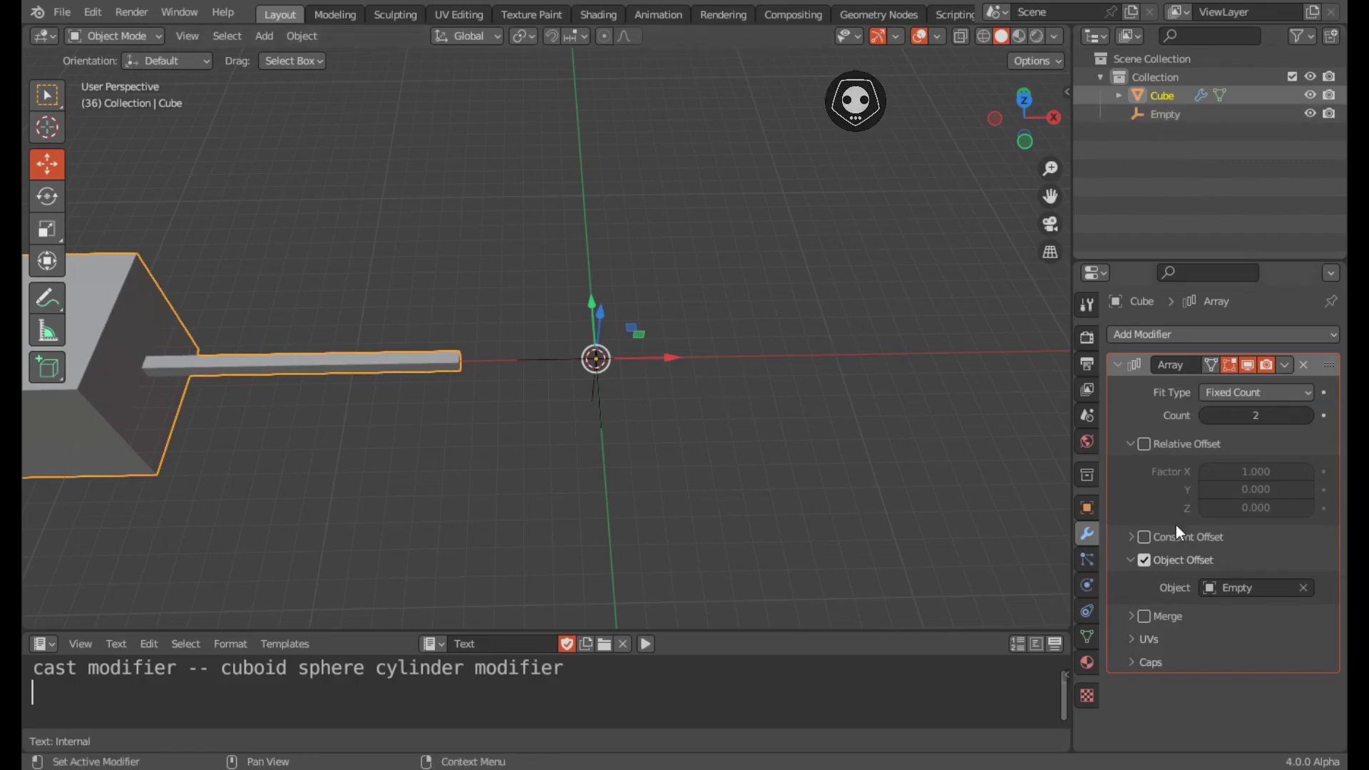
{"action": "left_click", "coordinate": [1145, 560]}
{"action": "left_click", "coordinate": [1144, 560]}
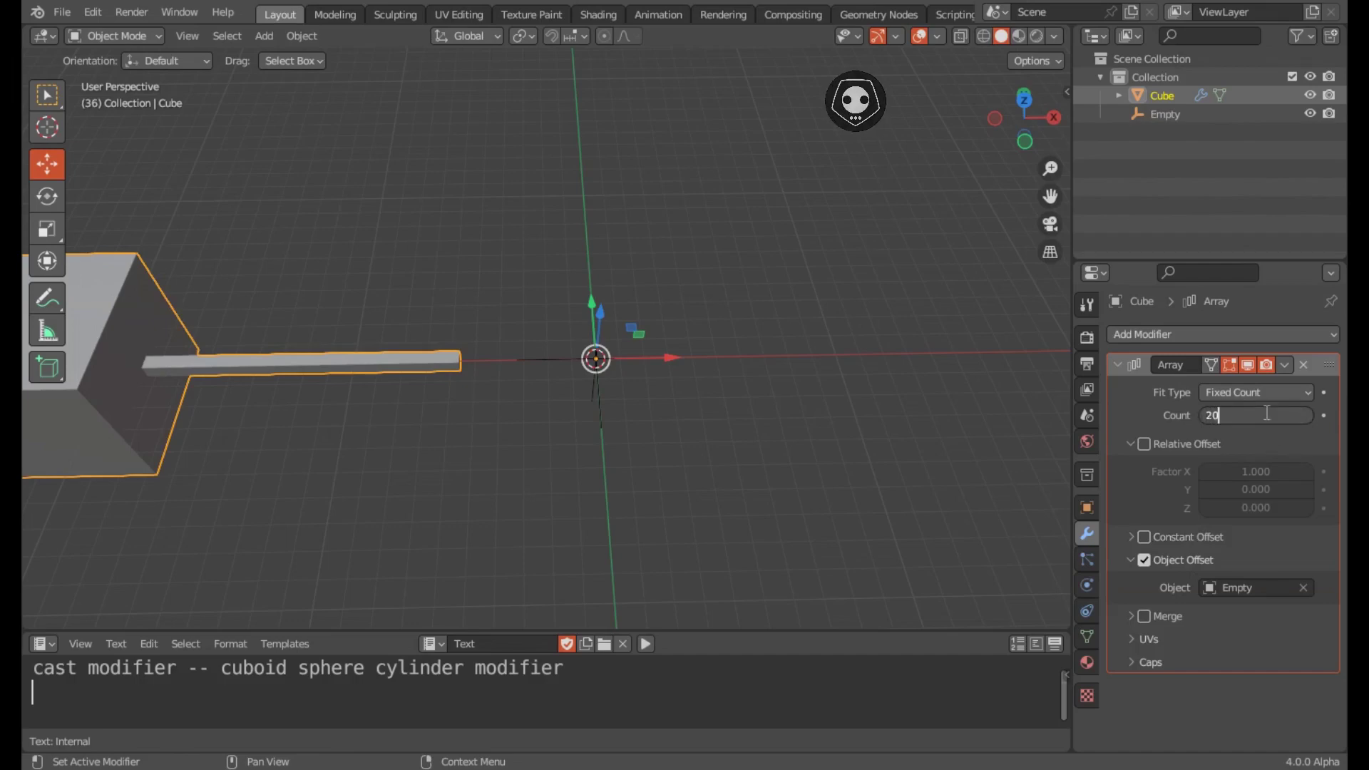
{"action": "key", "text": "Return"}
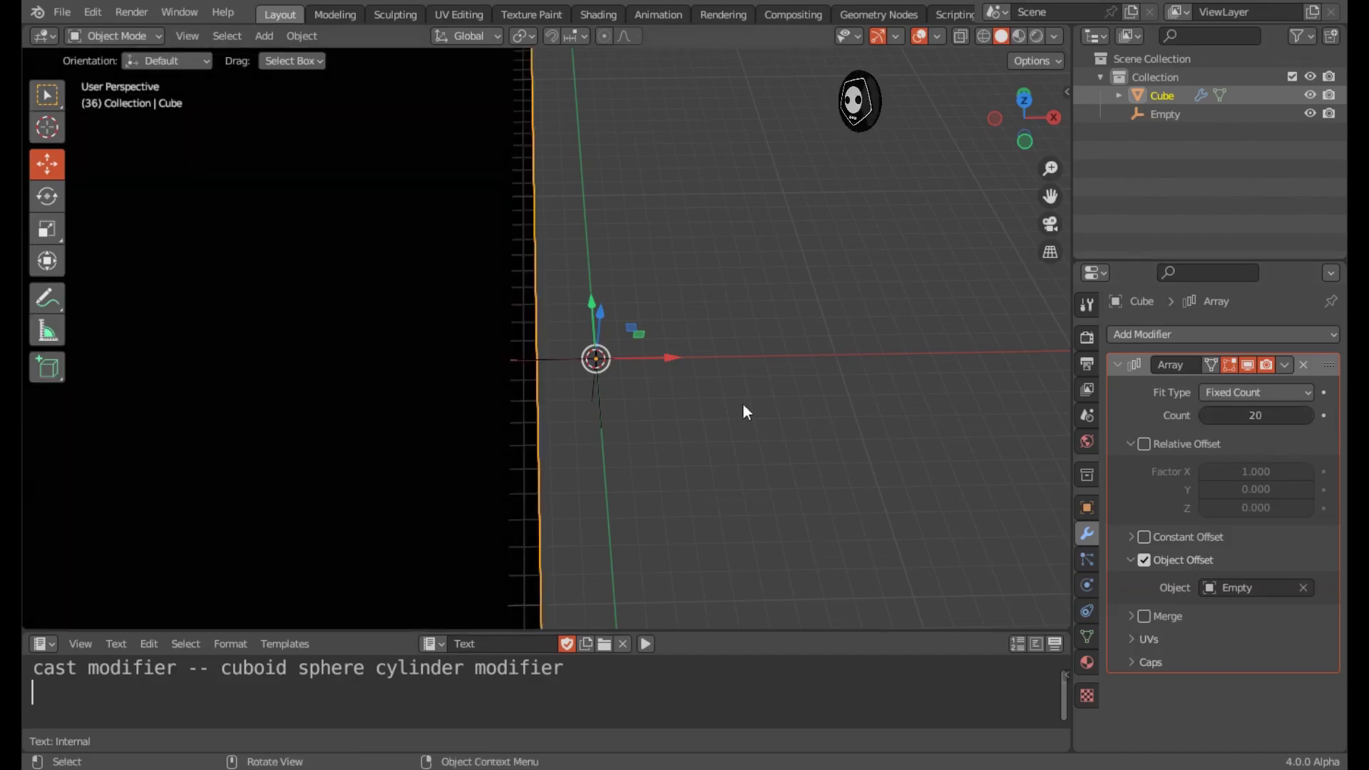
Step: Set the Empty's Z rotation to 18°
{"action": "middle_click_drag", "start_coordinate": [743, 404], "coordinate": [631, 391]}
{"action": "left_click", "coordinate": [651, 295]}
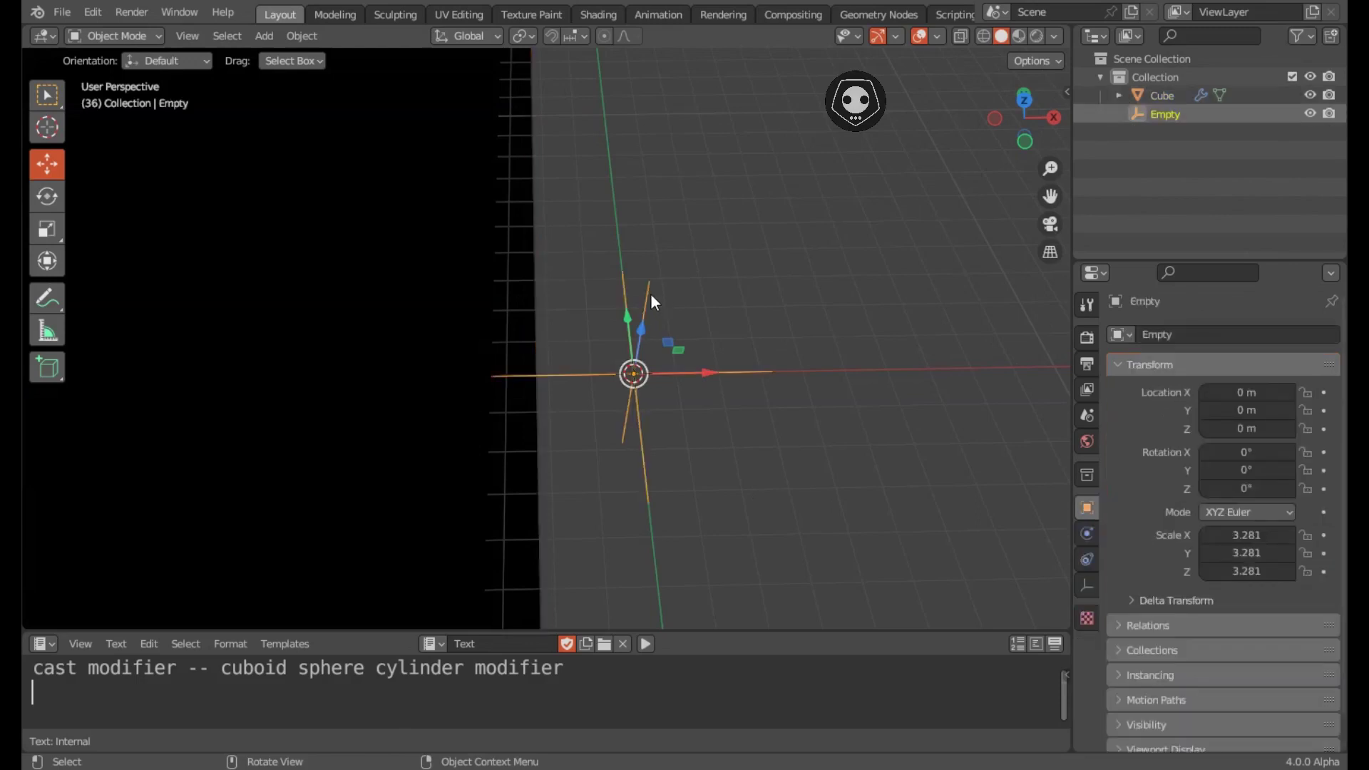
{"action": "key", "text": "n"}
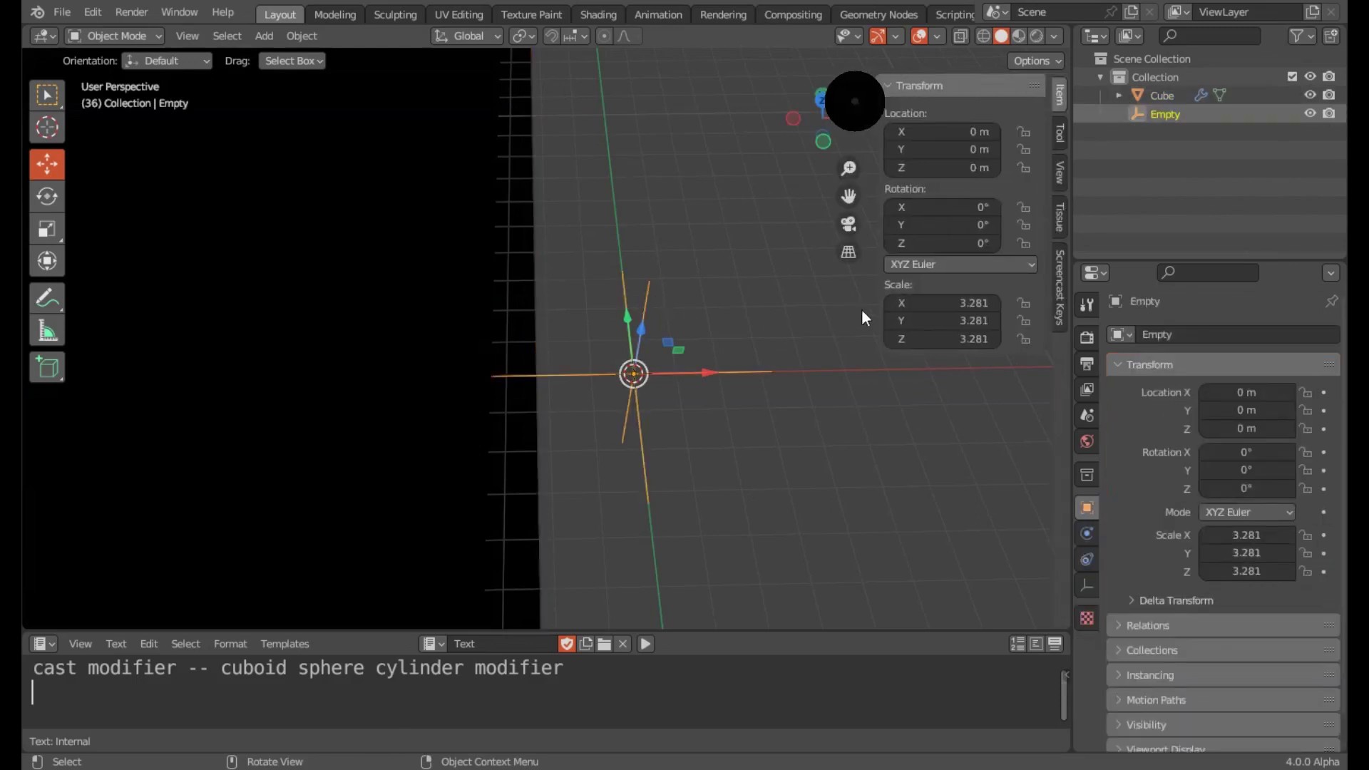
{"action": "left_click", "coordinate": [956, 243]}
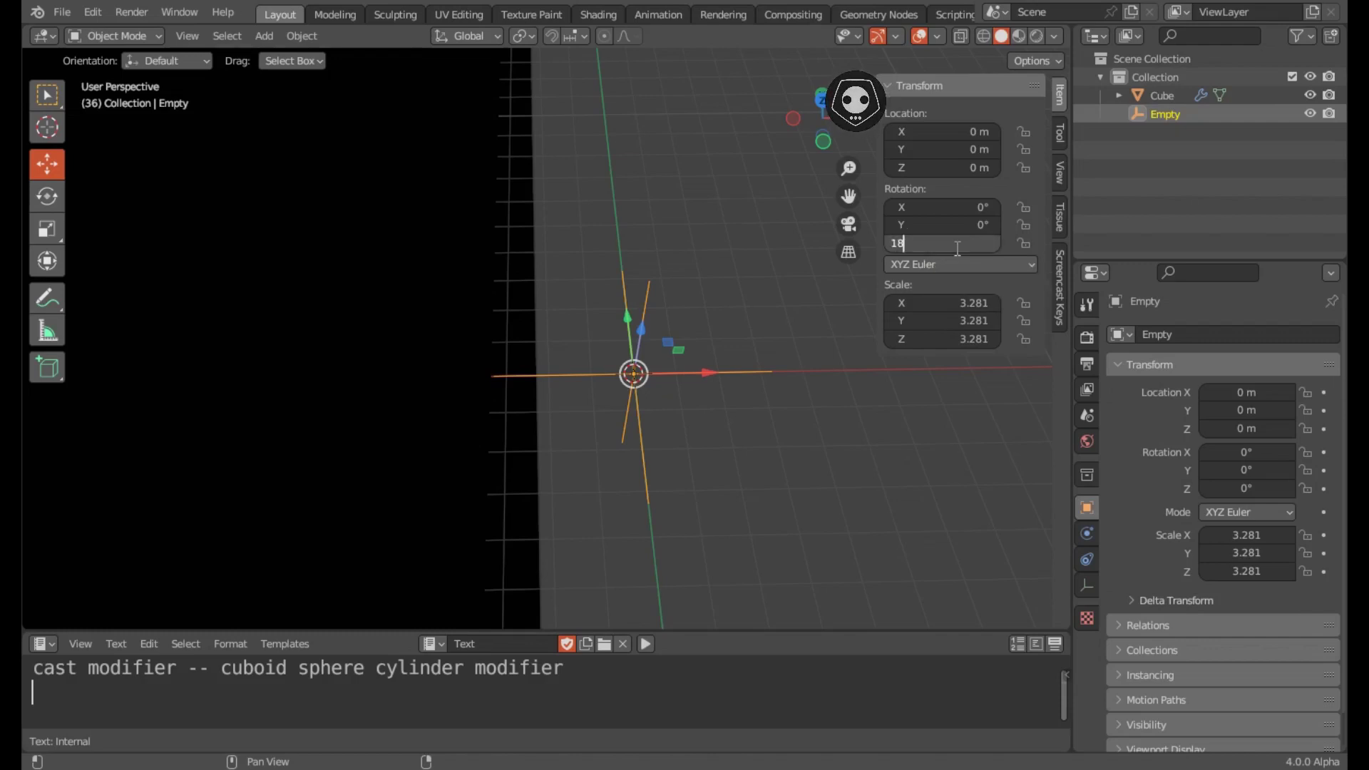
{"action": "key", "text": "Return"}
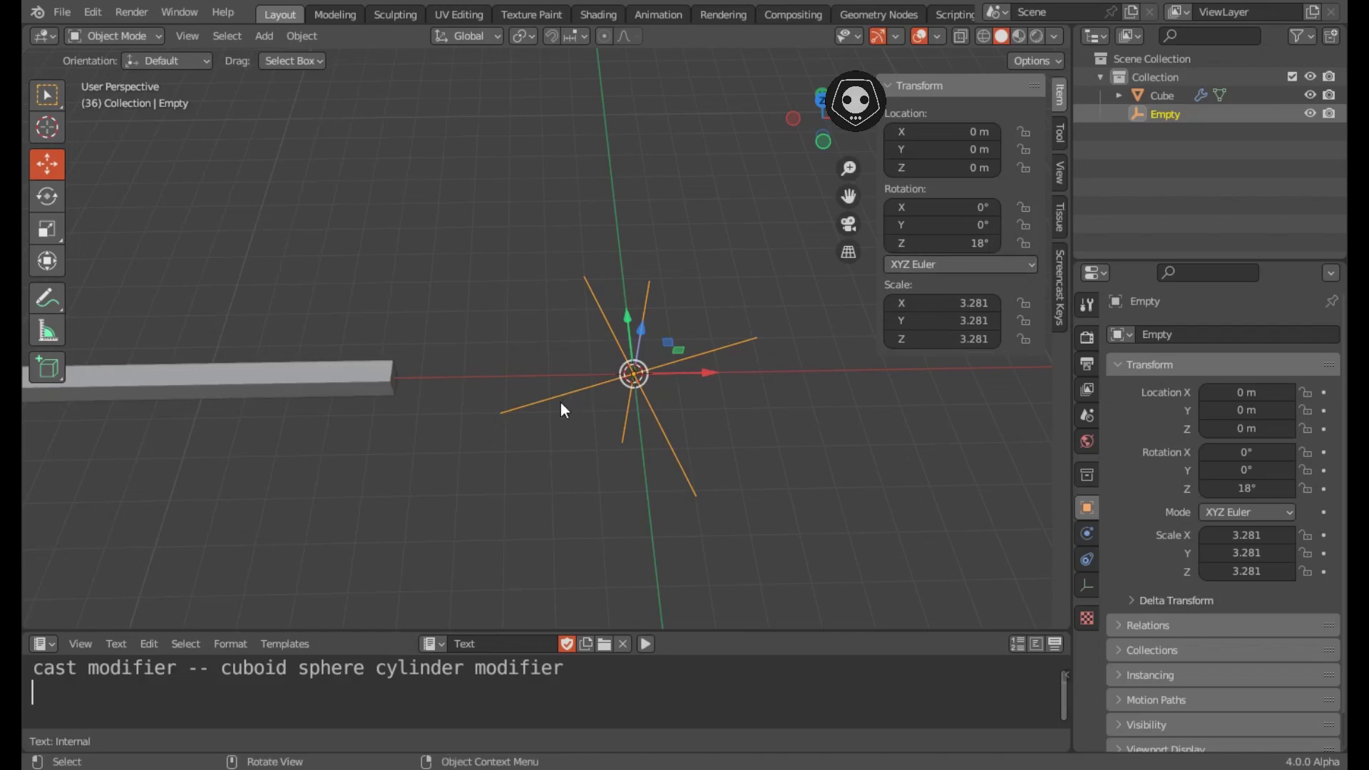
Step: Apply the bar's scale while its Array modifier is hidden in the viewport, and show the modifier again
{"action": "scroll", "coordinate": [560, 404], "scroll_direction": "down", "scroll_amount": 4}
{"action": "key", "text": "KP_Decimal"}
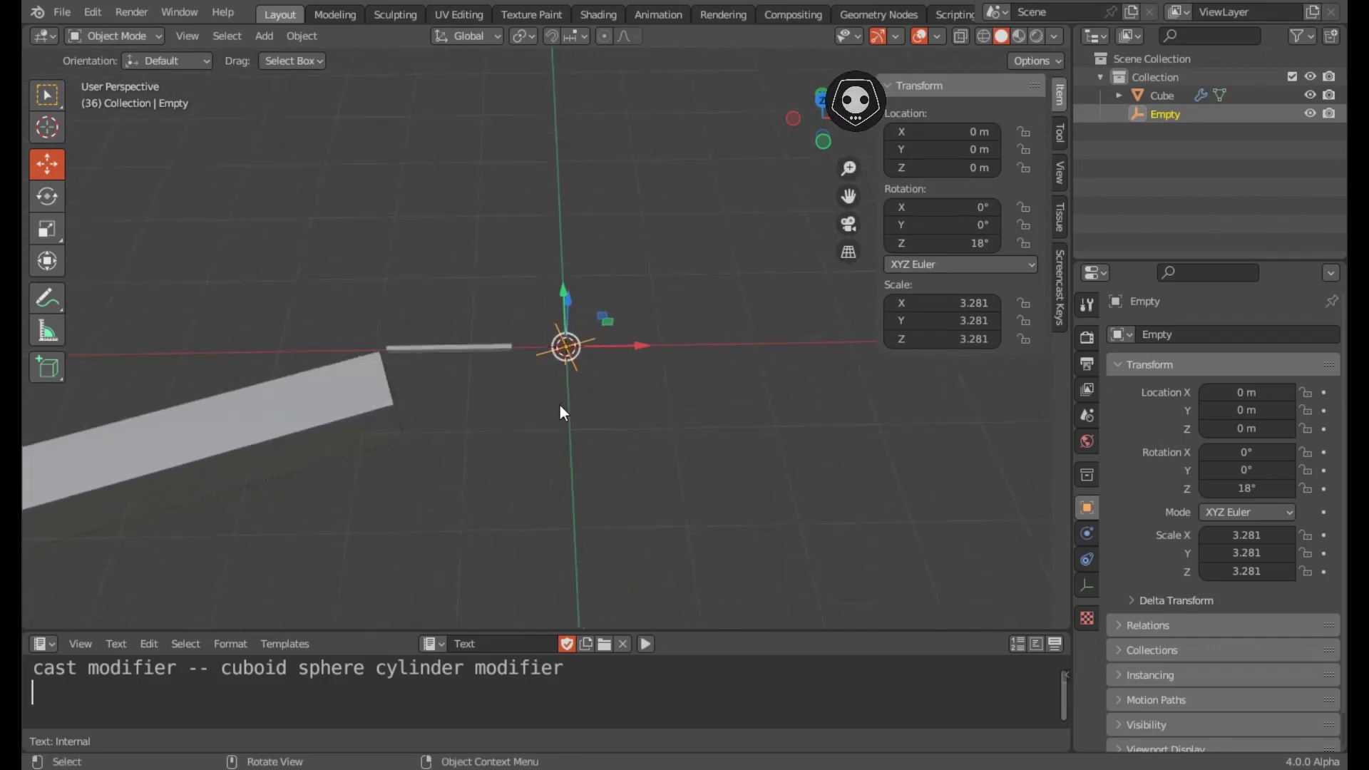
{"action": "key", "text": "KP_4"}
{"action": "key", "text": "KP_4"}
{"action": "key", "text": "KP_4"}
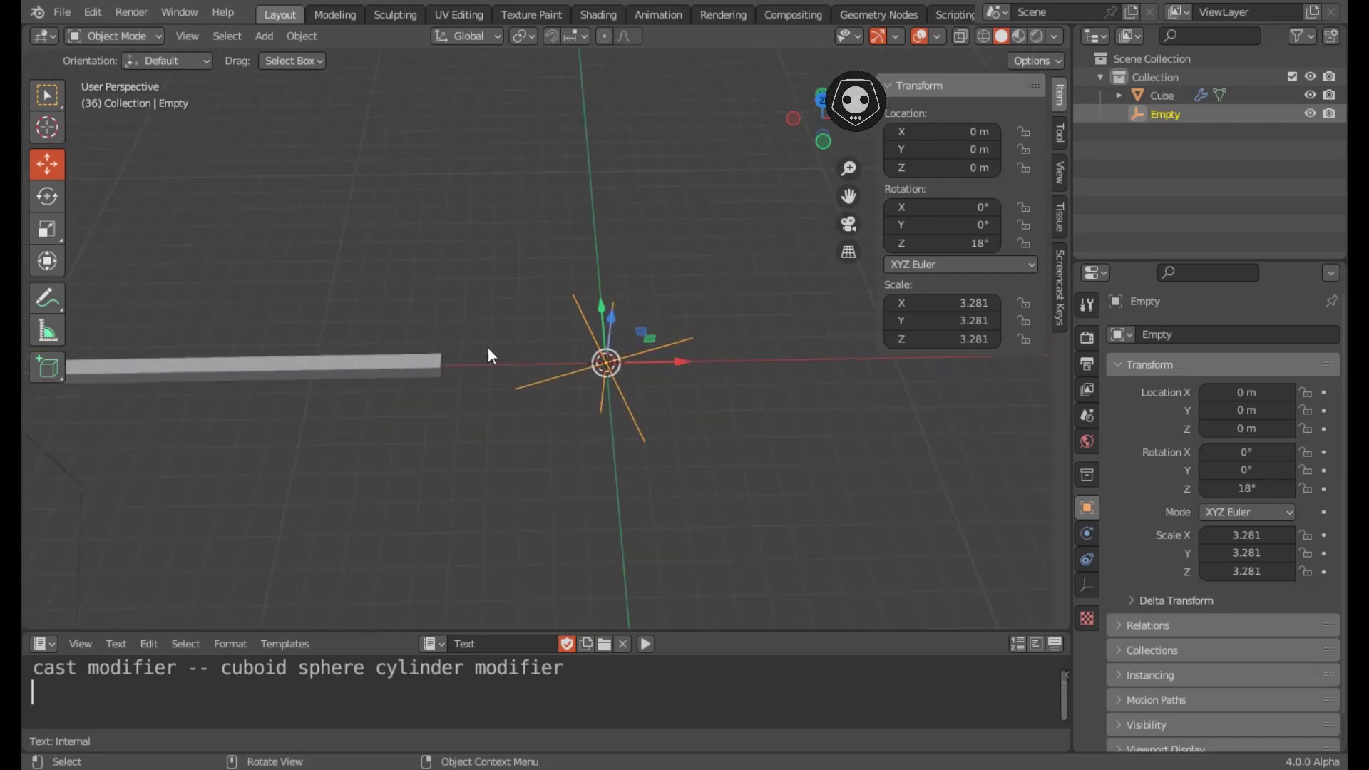
{"action": "left_click", "coordinate": [398, 365]}
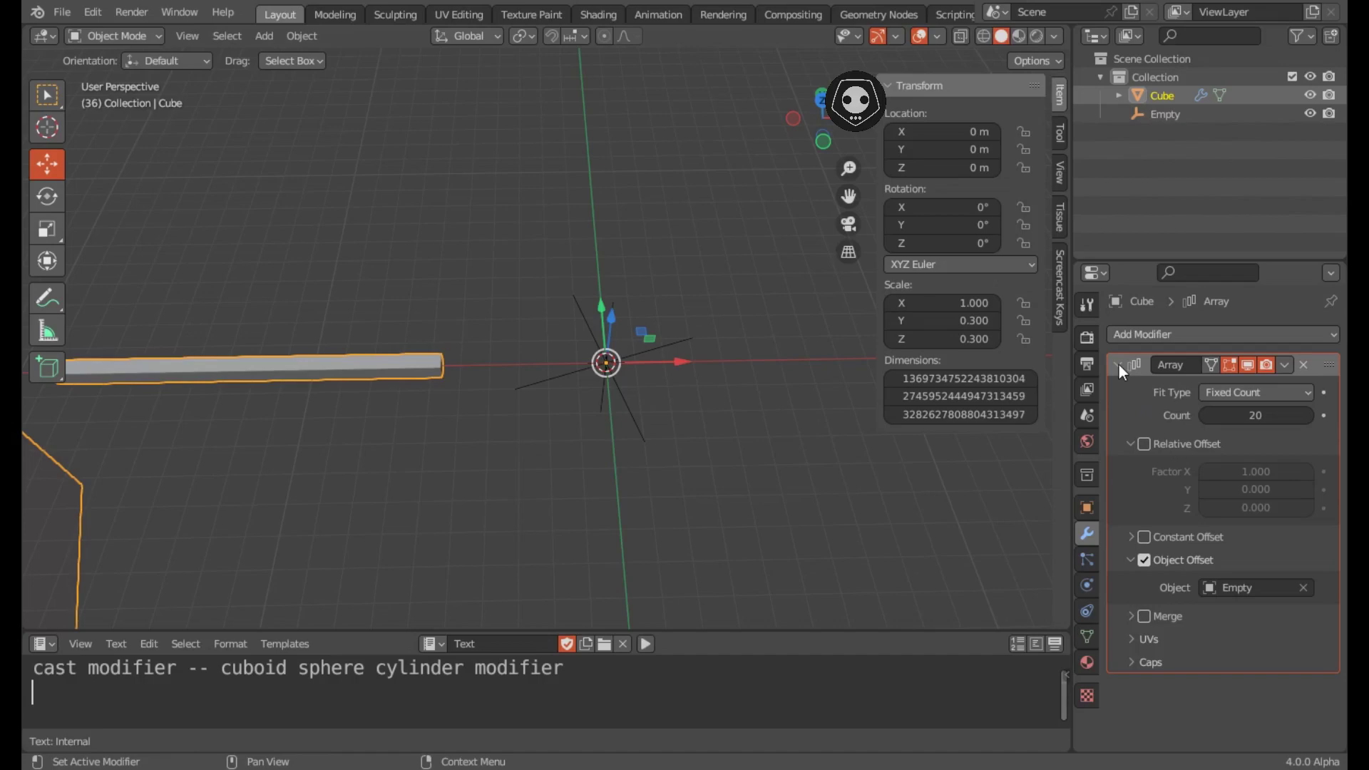
{"action": "left_click", "coordinate": [1248, 366]}
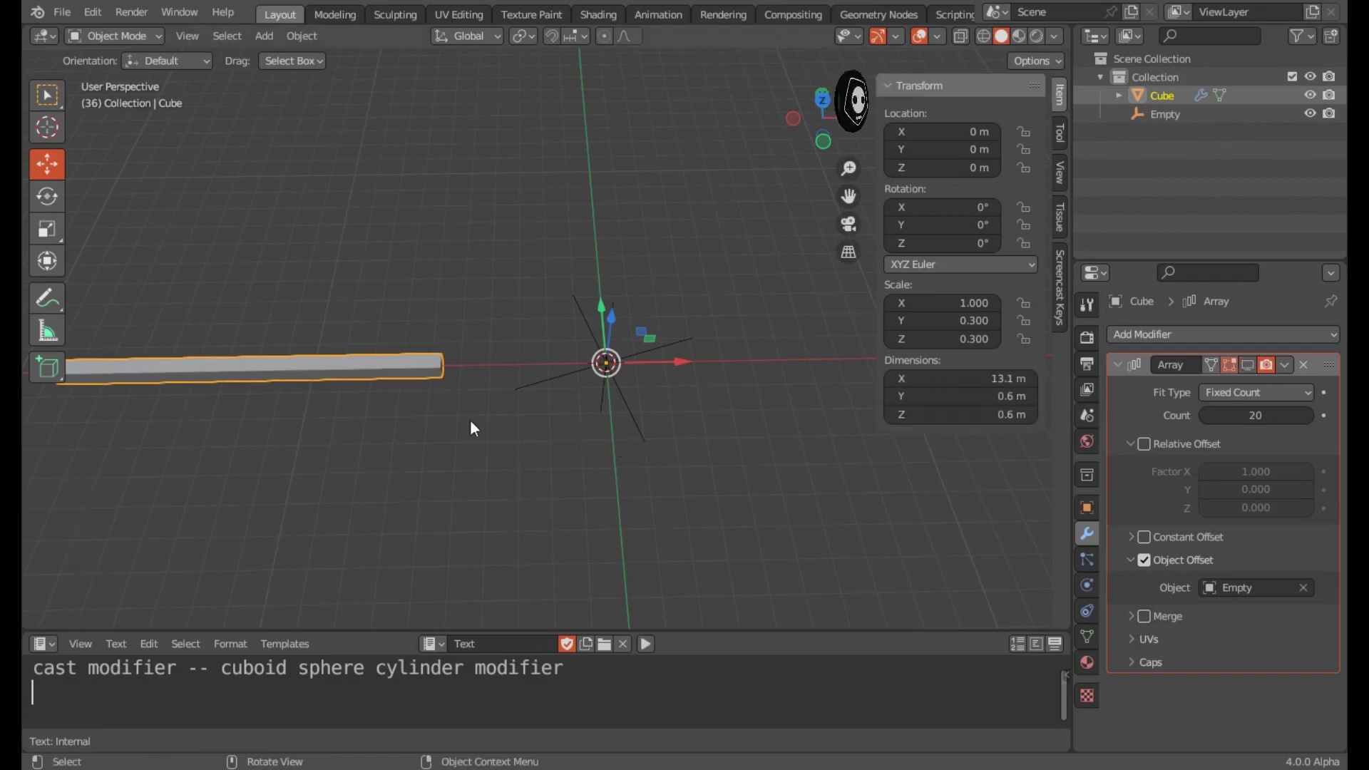
{"action": "middle_click_drag", "start_coordinate": [286, 221], "coordinate": [456, 203], "text": "shift"}
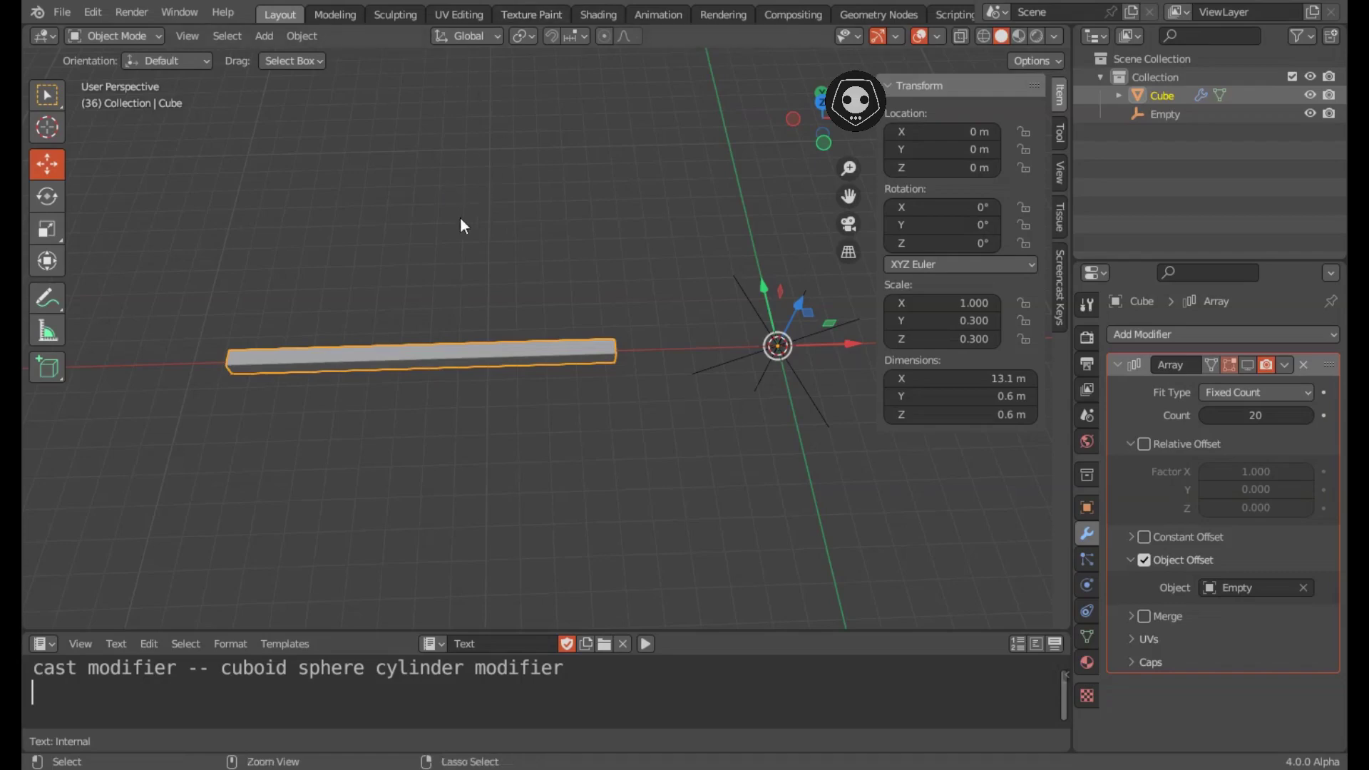
{"action": "key", "text": "ctrl+a"}
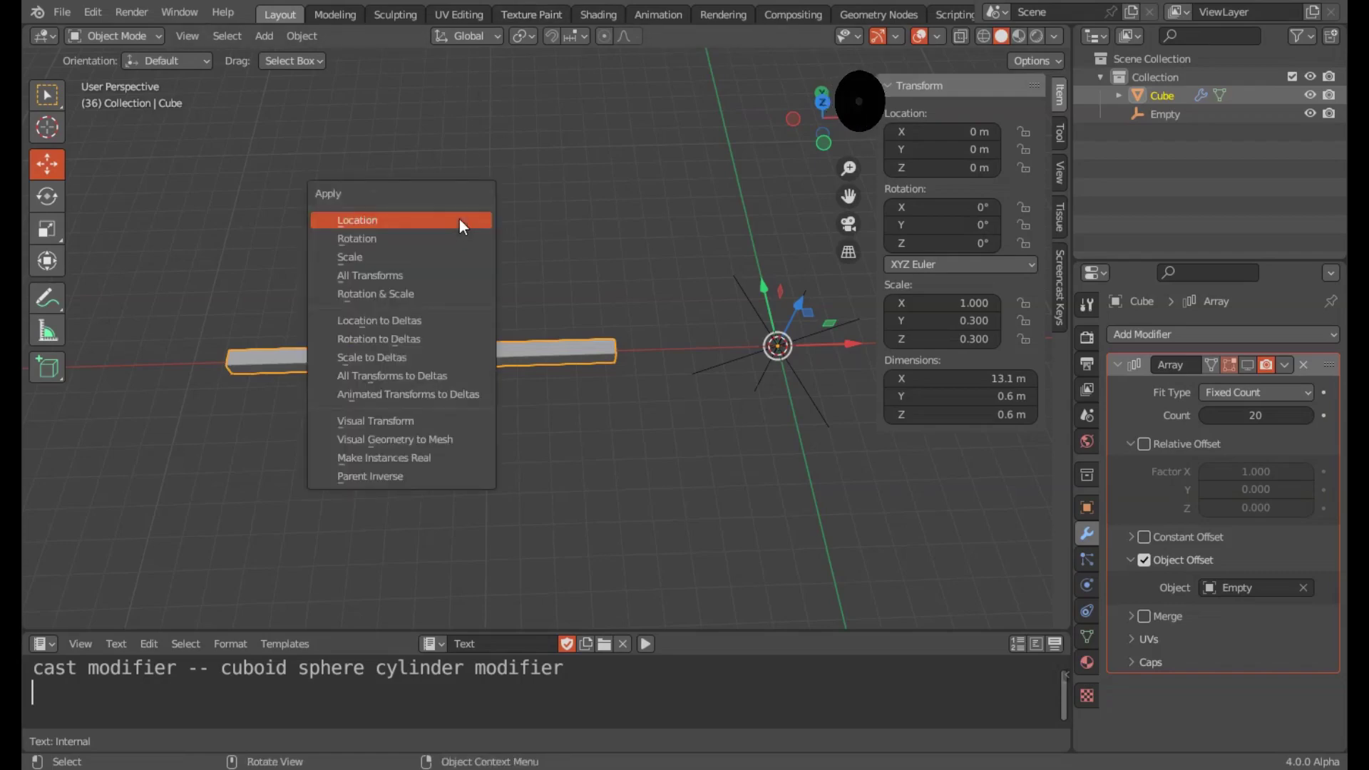
{"action": "left_click", "coordinate": [384, 261]}
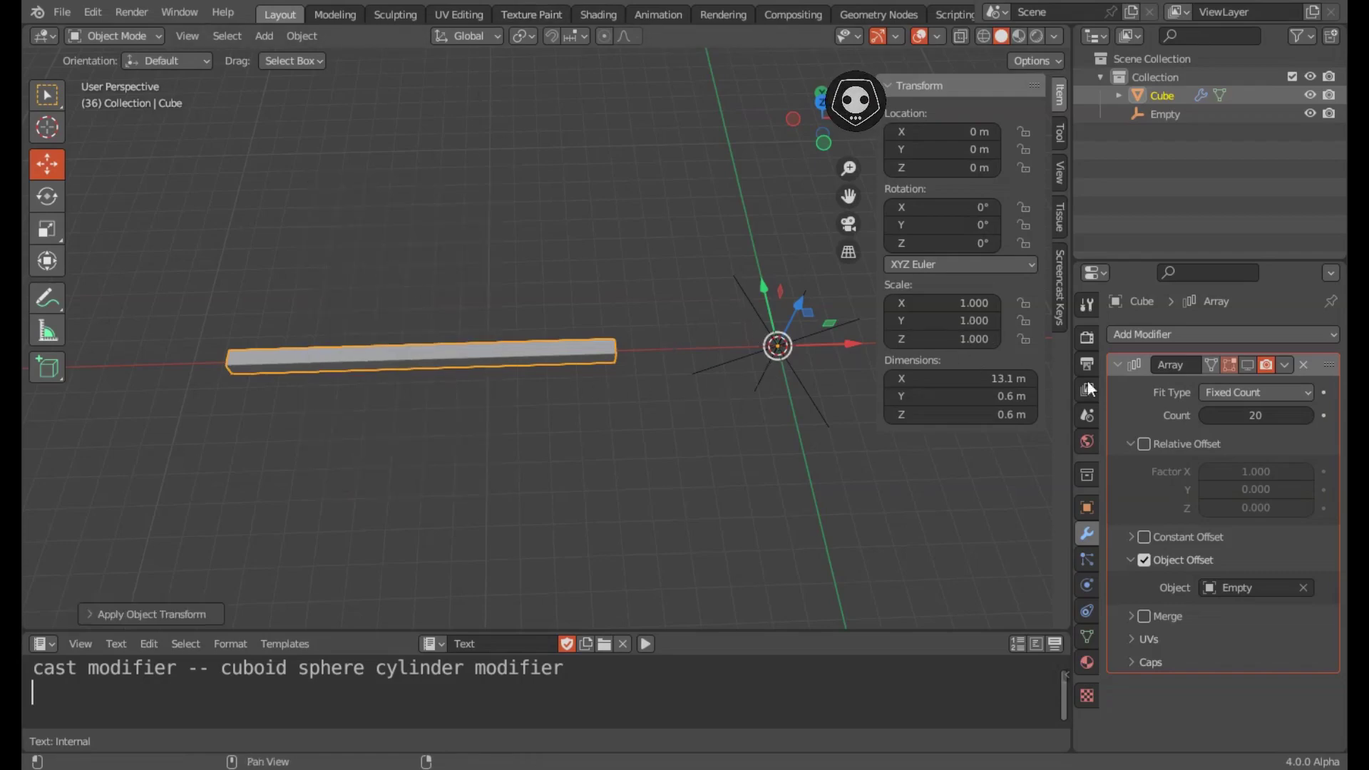
{"action": "left_click", "coordinate": [1248, 364]}
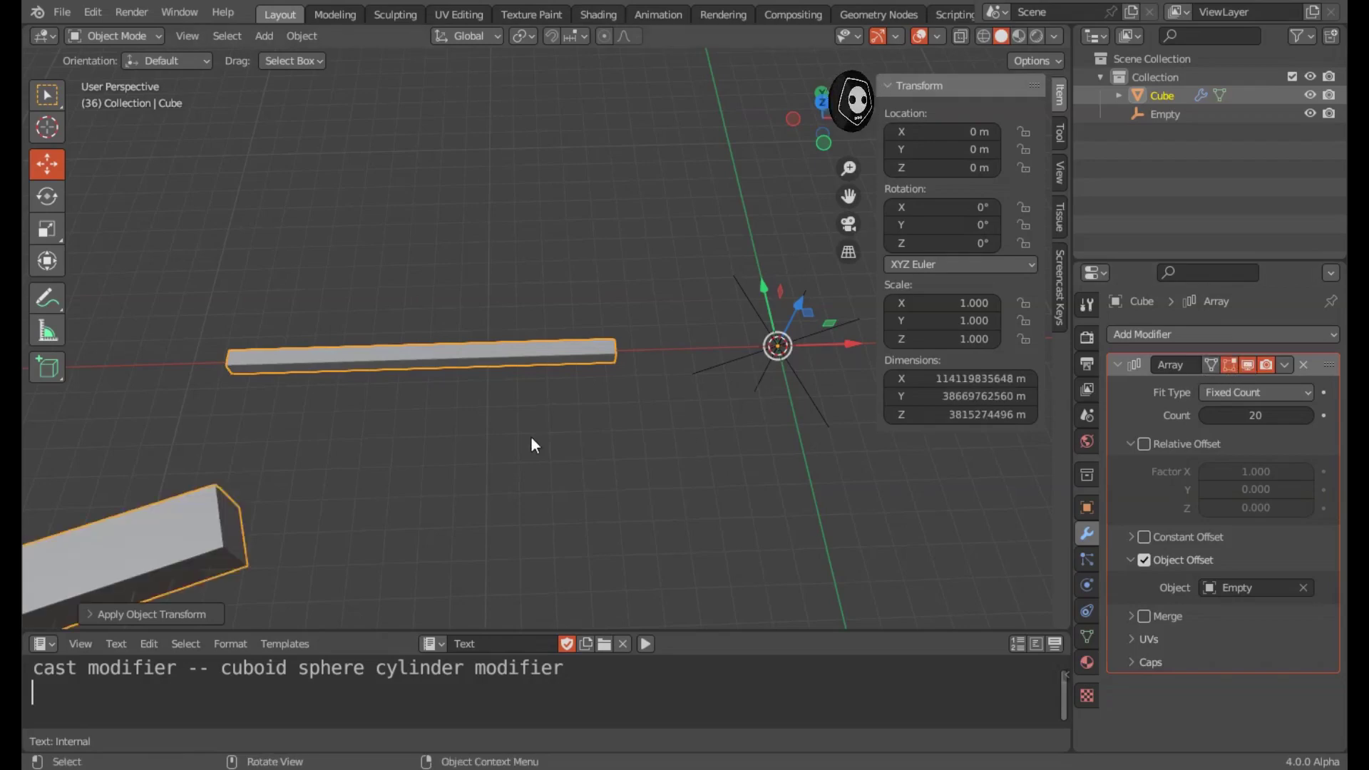
Step: Turn the Array modifier's relative offset back on and set its X factor to 0
{"action": "middle_click_drag", "start_coordinate": [531, 435], "coordinate": [661, 455]}
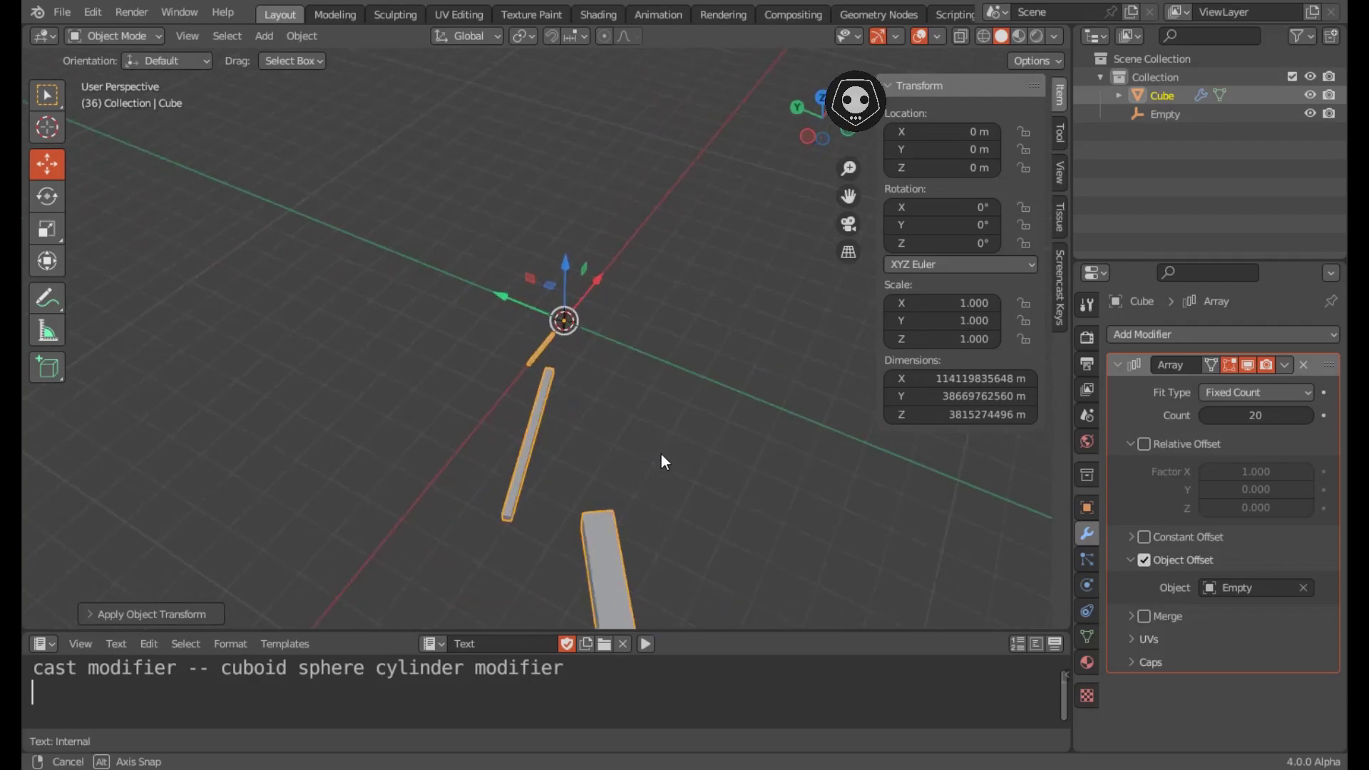
{"action": "left_click", "coordinate": [1150, 445]}
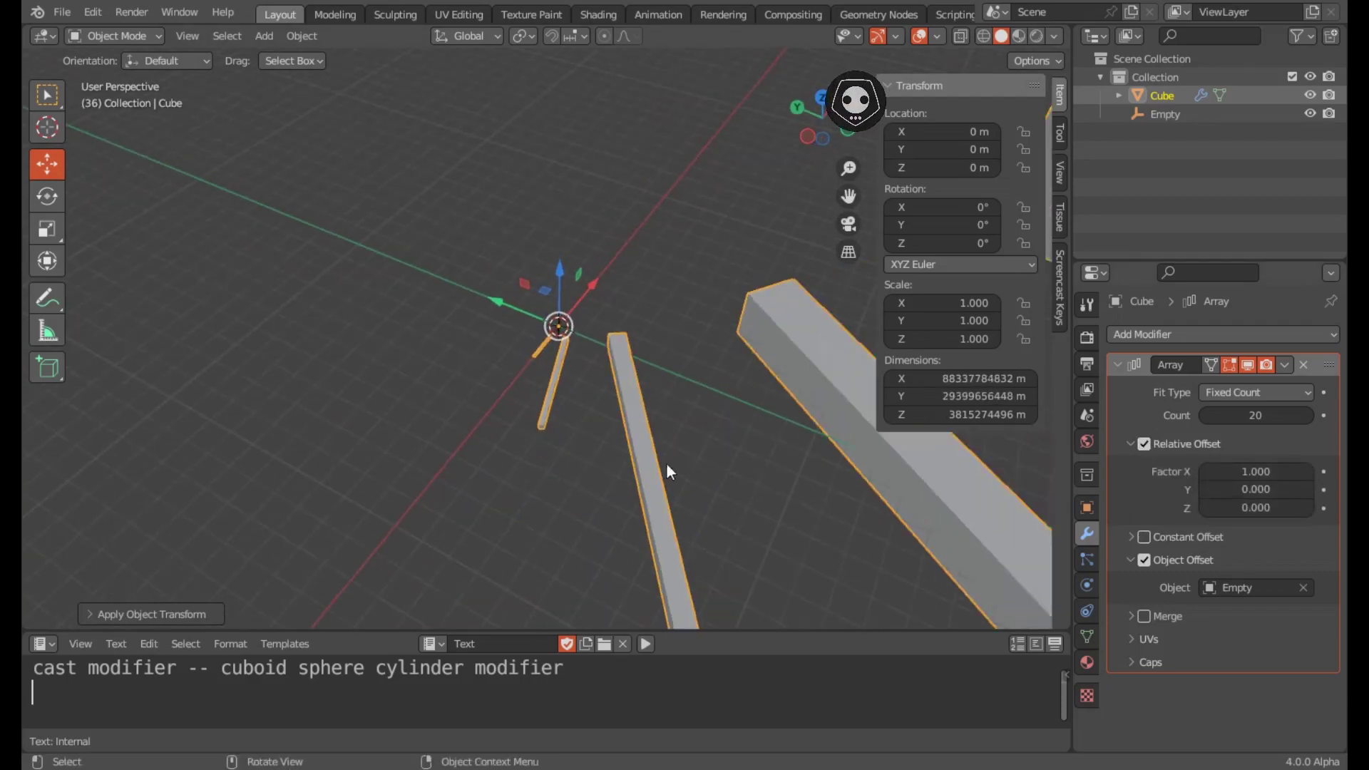
{"action": "left_click", "coordinate": [1268, 473]}
{"action": "type", "text": "0"}
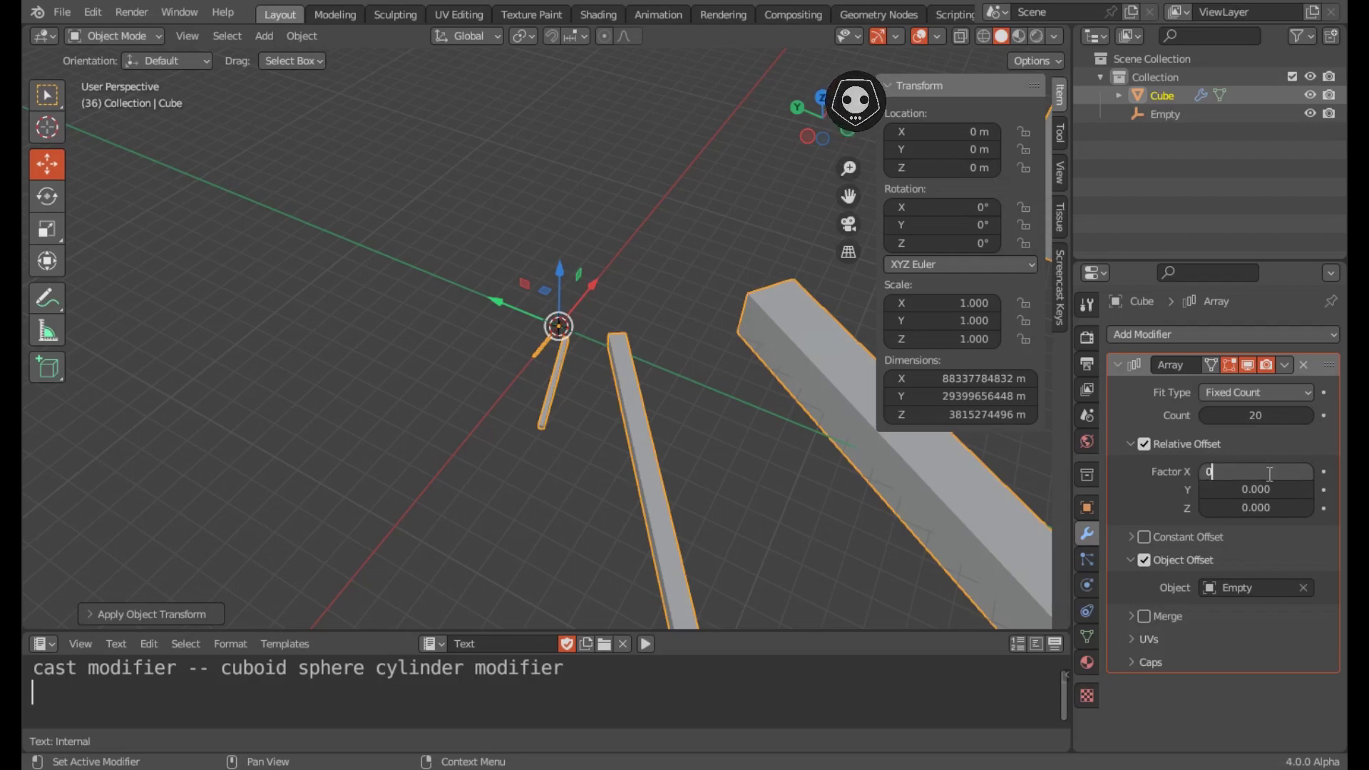
{"action": "key", "text": "Return"}
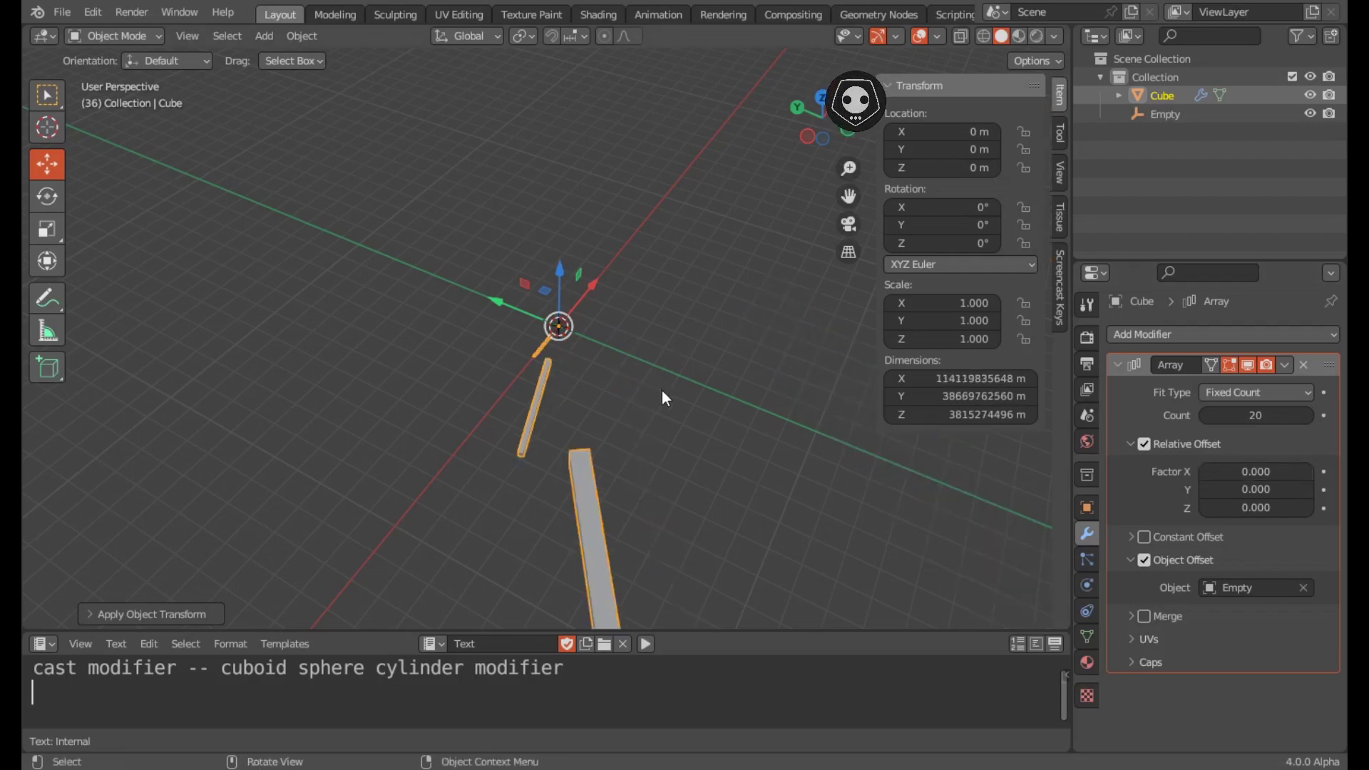
Step: Set the Empty's X, Y and Z scale to 1
{"action": "middle_click_drag", "start_coordinate": [670, 420], "coordinate": [520, 460], "text": "shift"}
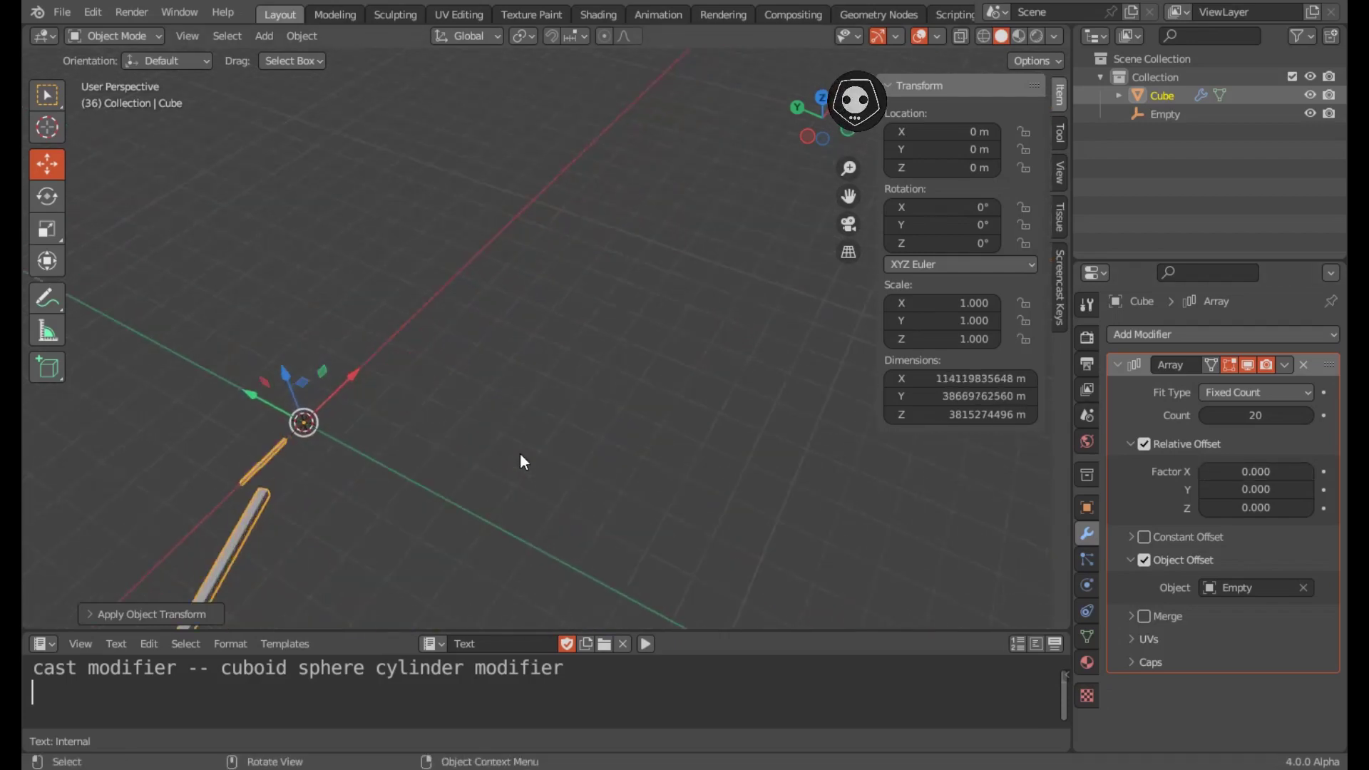
{"action": "middle_click_drag", "start_coordinate": [371, 454], "coordinate": [404, 358]}
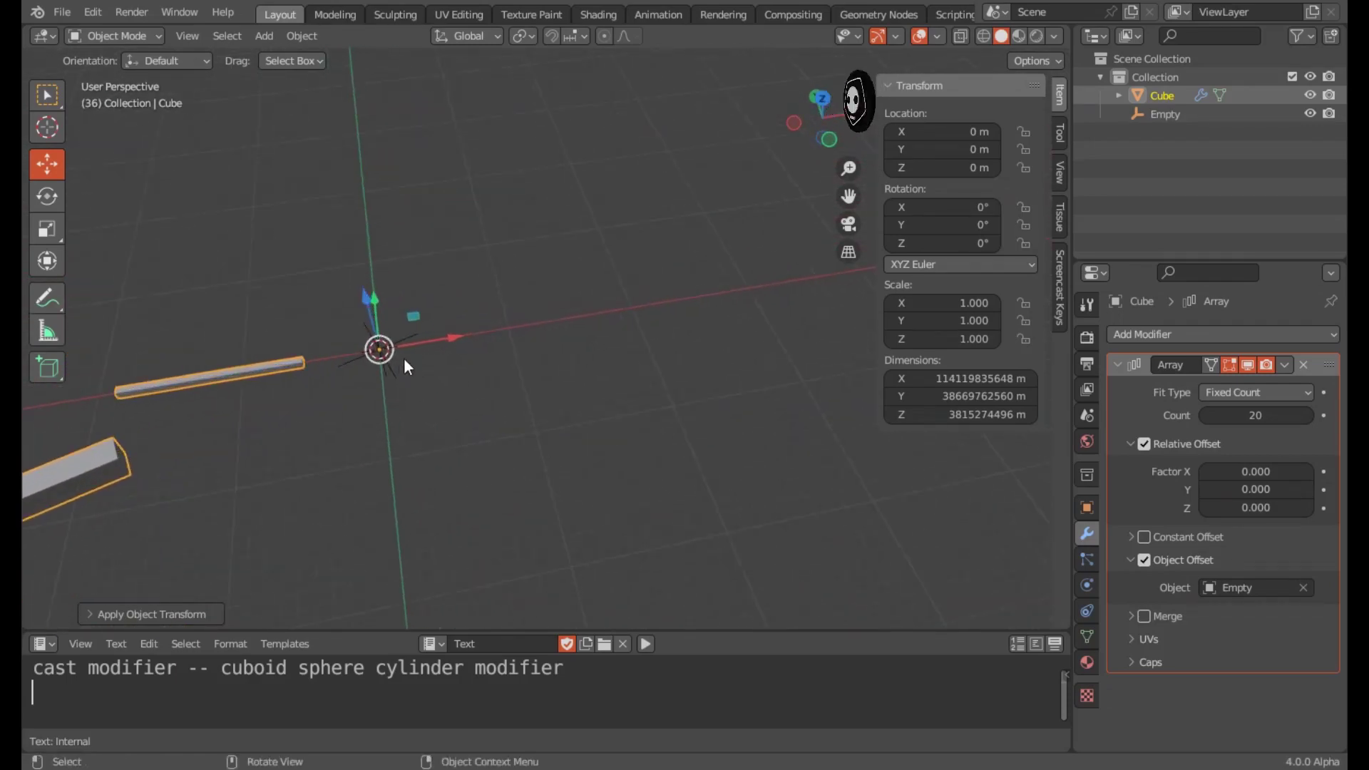
{"action": "left_click", "coordinate": [391, 365]}
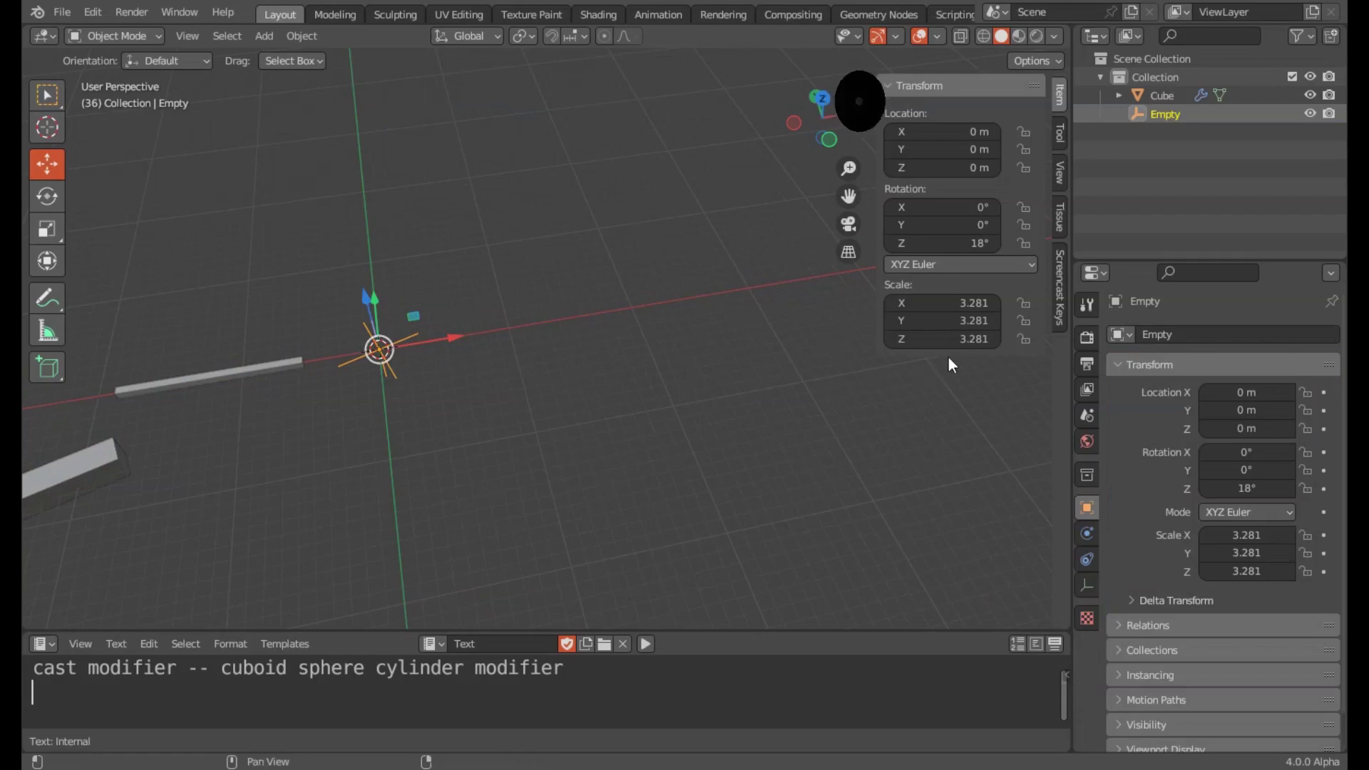
{"action": "left_click", "coordinate": [948, 303]}
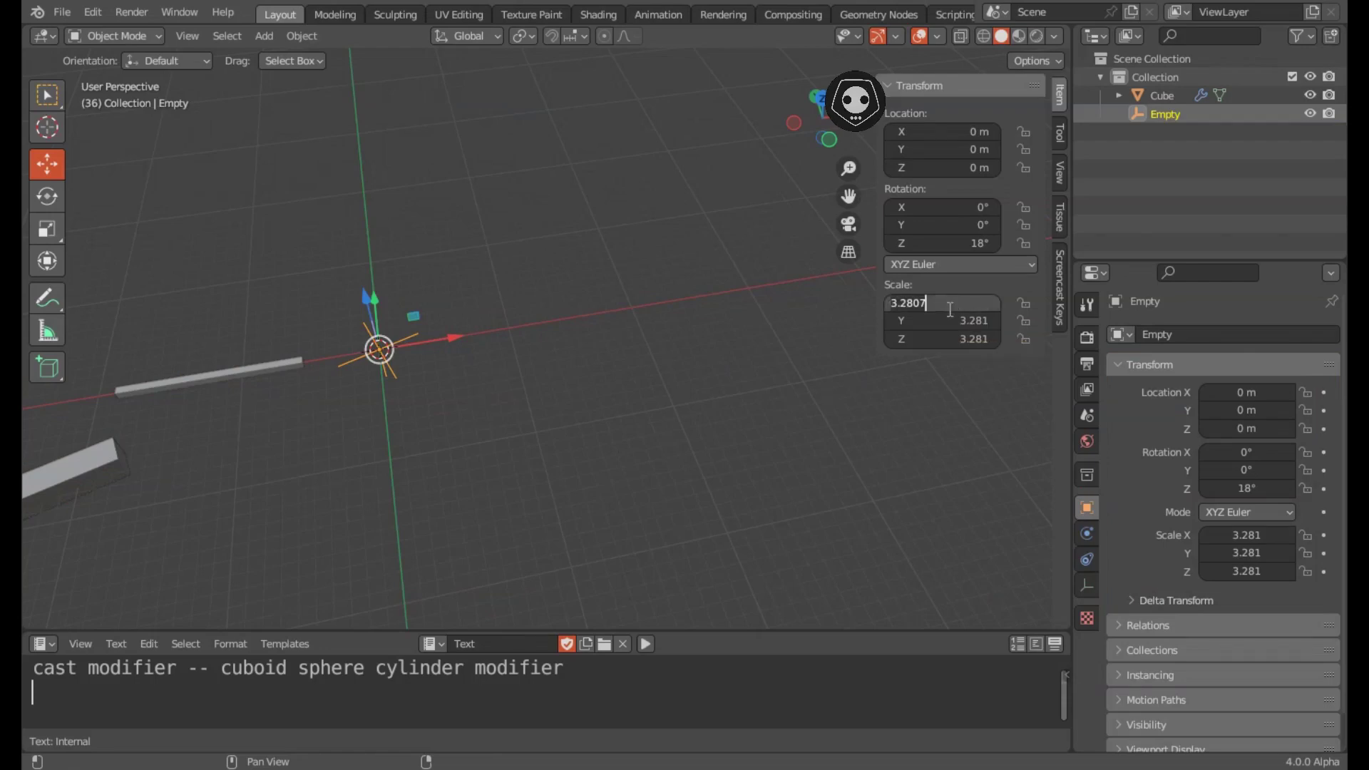
{"action": "key", "text": "ctrl+a"}
{"action": "type", "text": "1"}
{"action": "key", "text": "Tab"}
{"action": "type", "text": "1"}
{"action": "key", "text": "Tab"}
{"action": "type", "text": "1"}
{"action": "key", "text": "Return"}
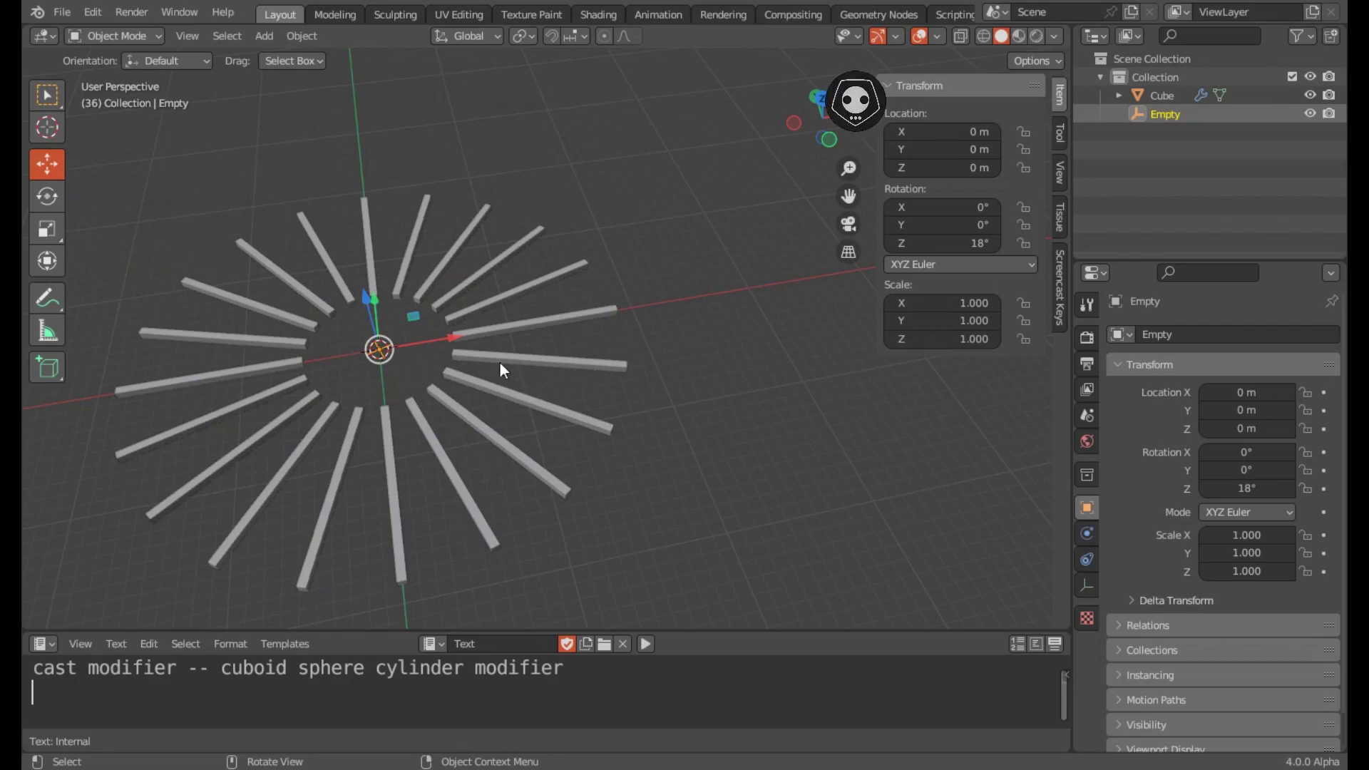
Step: Hide the viewport's transform sidebar and select the radial array of bars
{"action": "key", "text": "n"}
{"action": "middle_click_drag", "start_coordinate": [445, 374], "coordinate": [606, 313]}
{"action": "scroll", "coordinate": [462, 371], "scroll_direction": "down", "scroll_amount": 3}
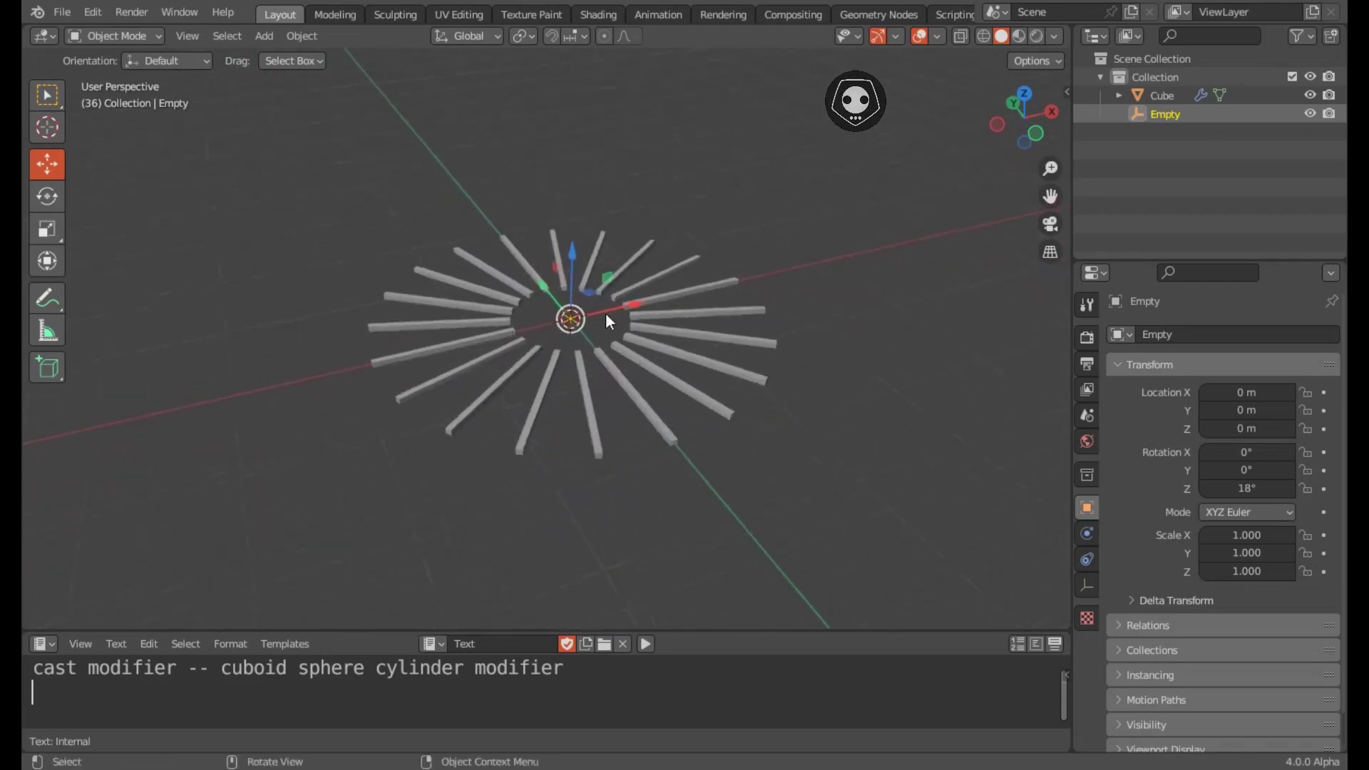
{"action": "scroll", "coordinate": [604, 314], "scroll_direction": "up", "scroll_amount": 5}
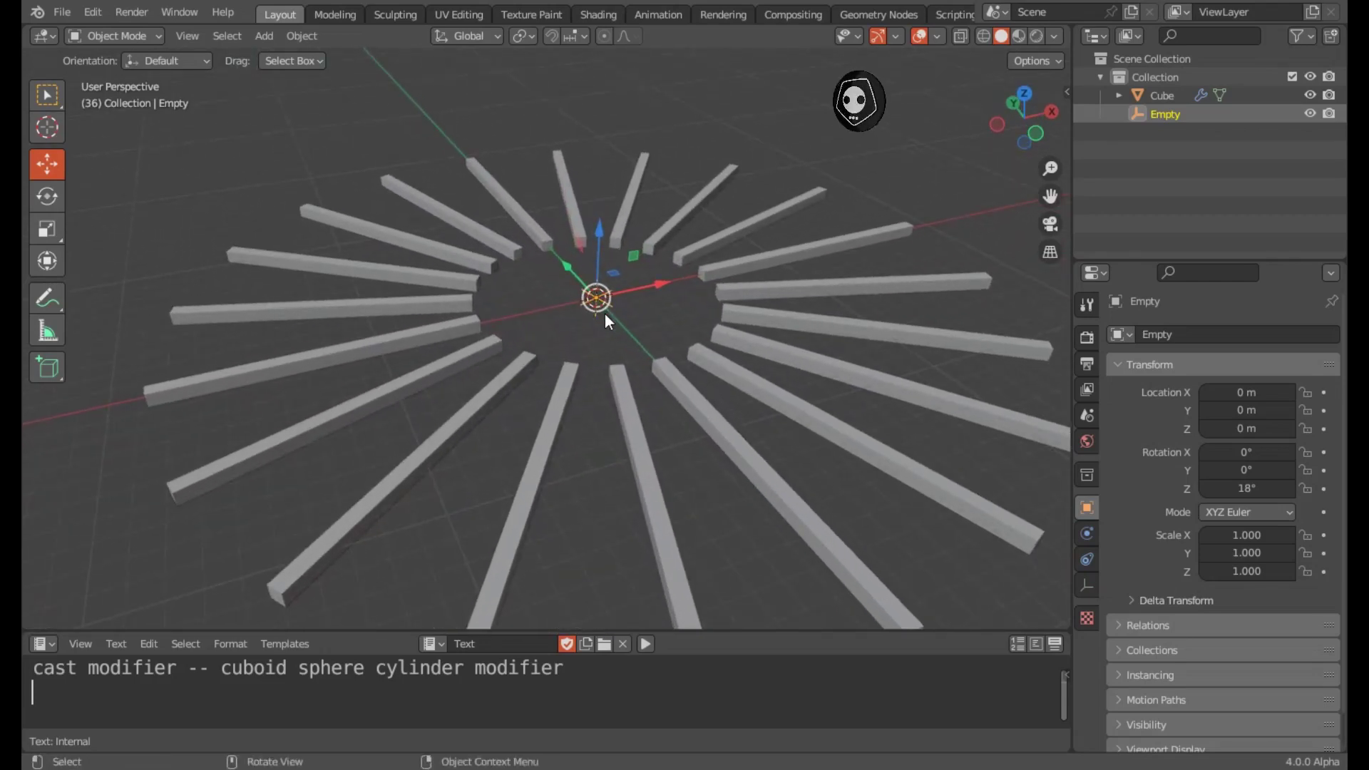
{"action": "scroll", "coordinate": [605, 313], "scroll_direction": "down", "scroll_amount": 2}
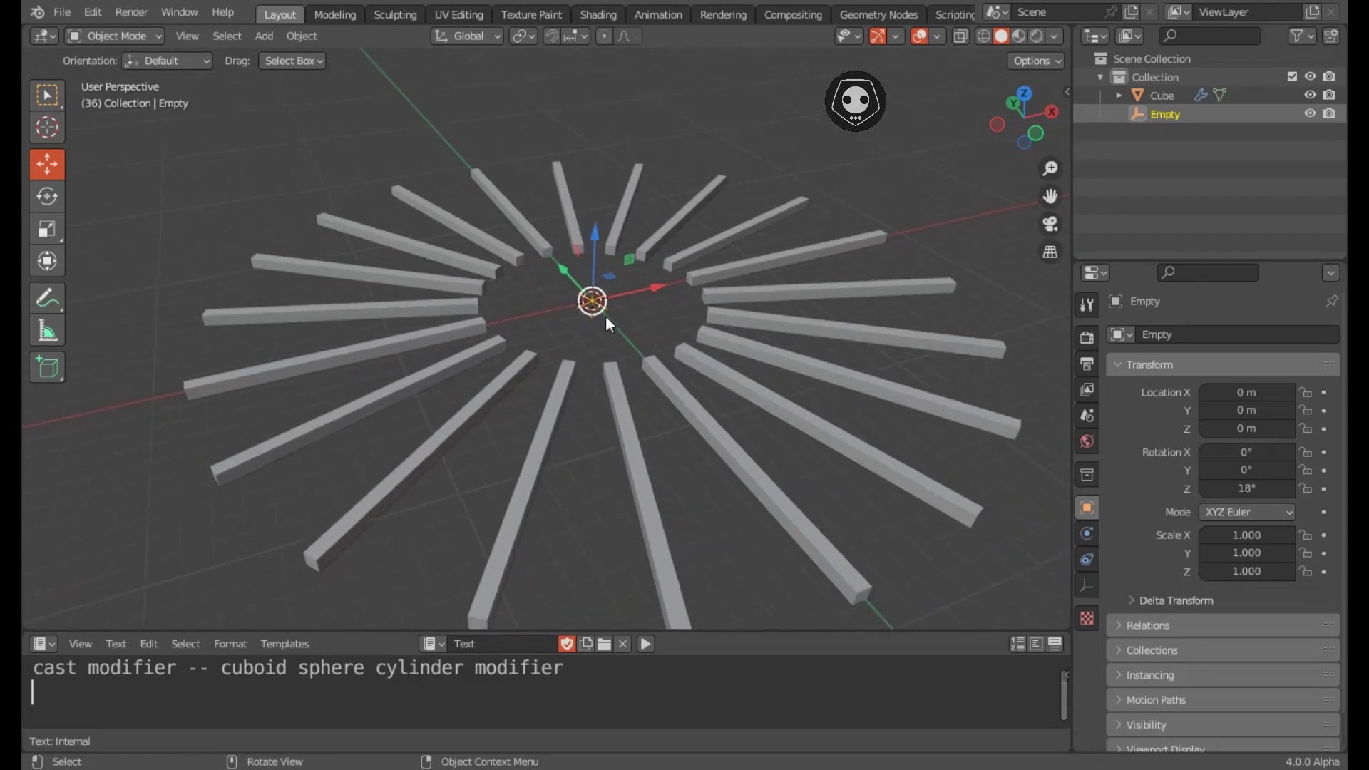
{"action": "left_click", "coordinate": [447, 263]}
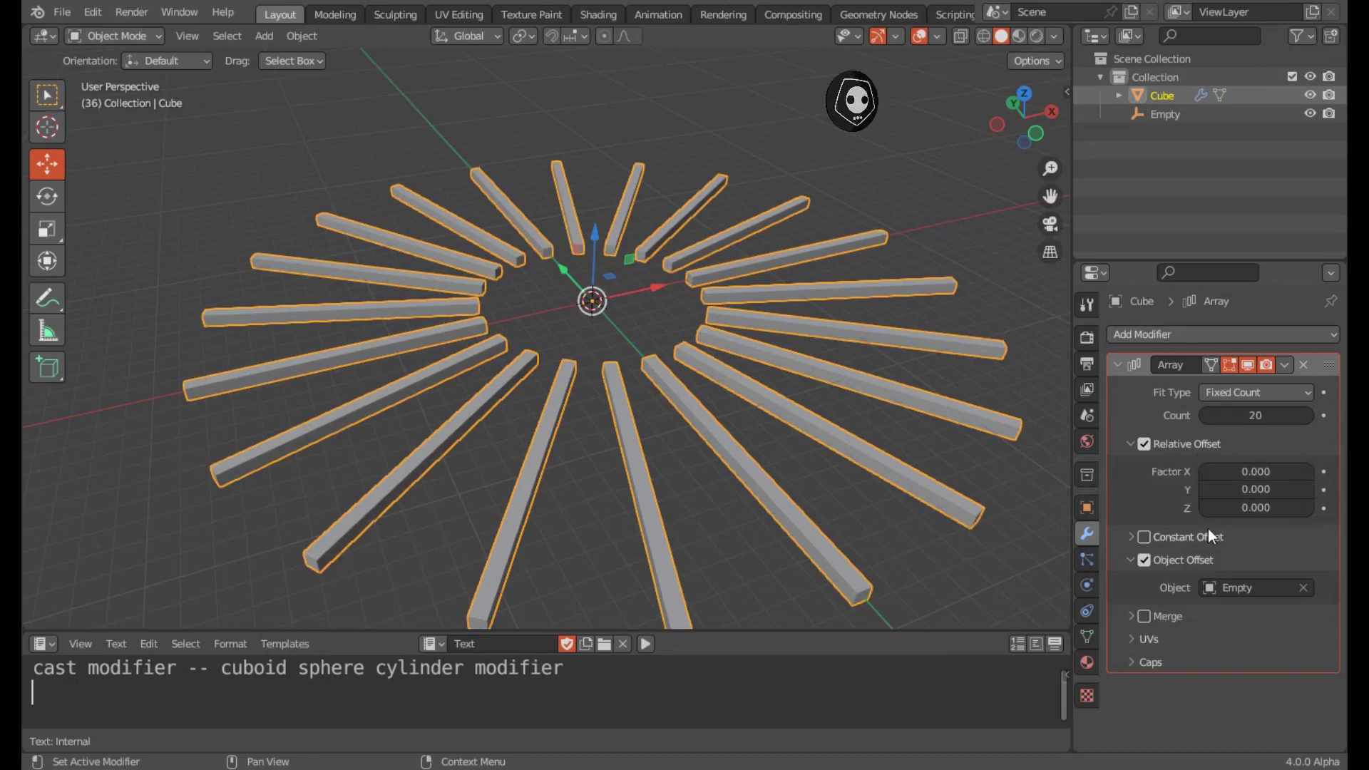
Step: Select the Empty, show its transform values, and add the note "360/18= 20" below the title line in the text editor
{"action": "left_click", "coordinate": [598, 302]}
{"action": "key", "text": "n"}
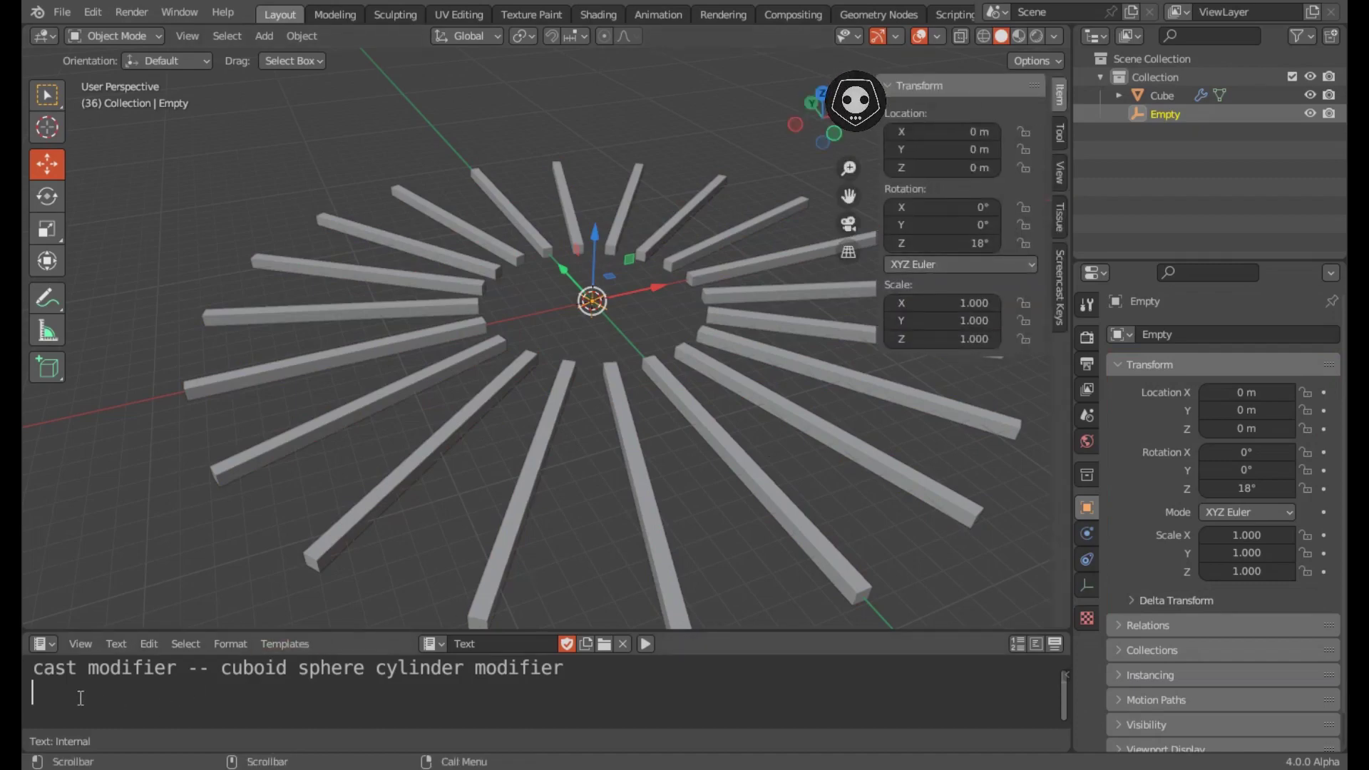
{"action": "type", "text": "360/18"}
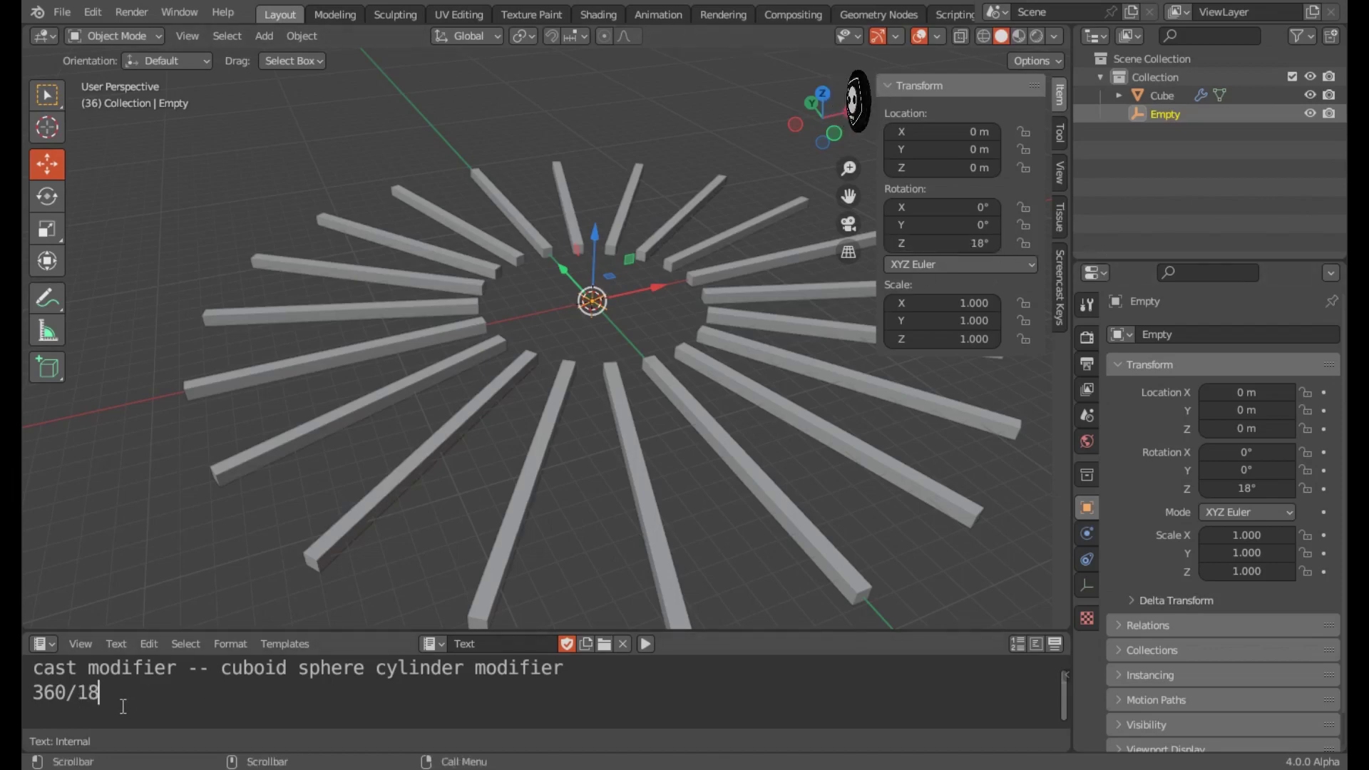
{"action": "type", "text": "+"}
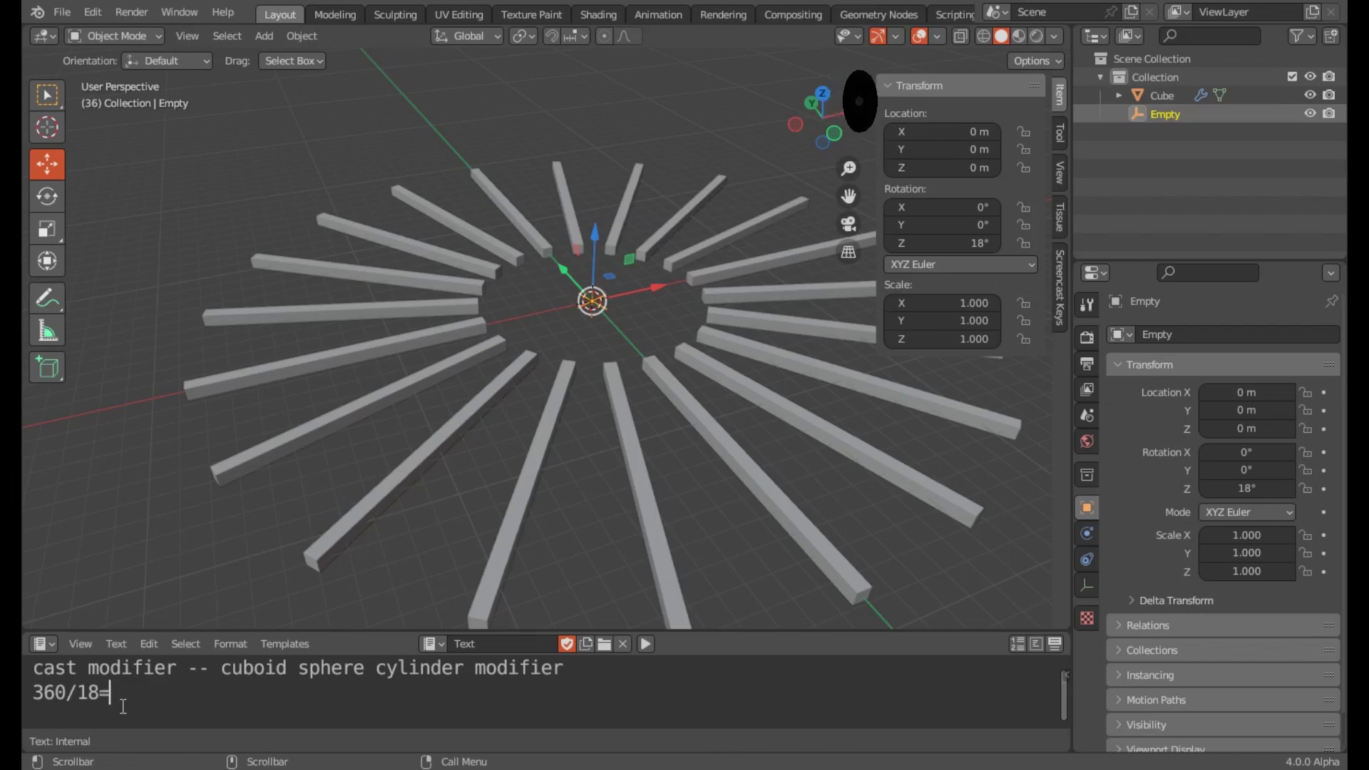
{"action": "type", "text": " 20"}
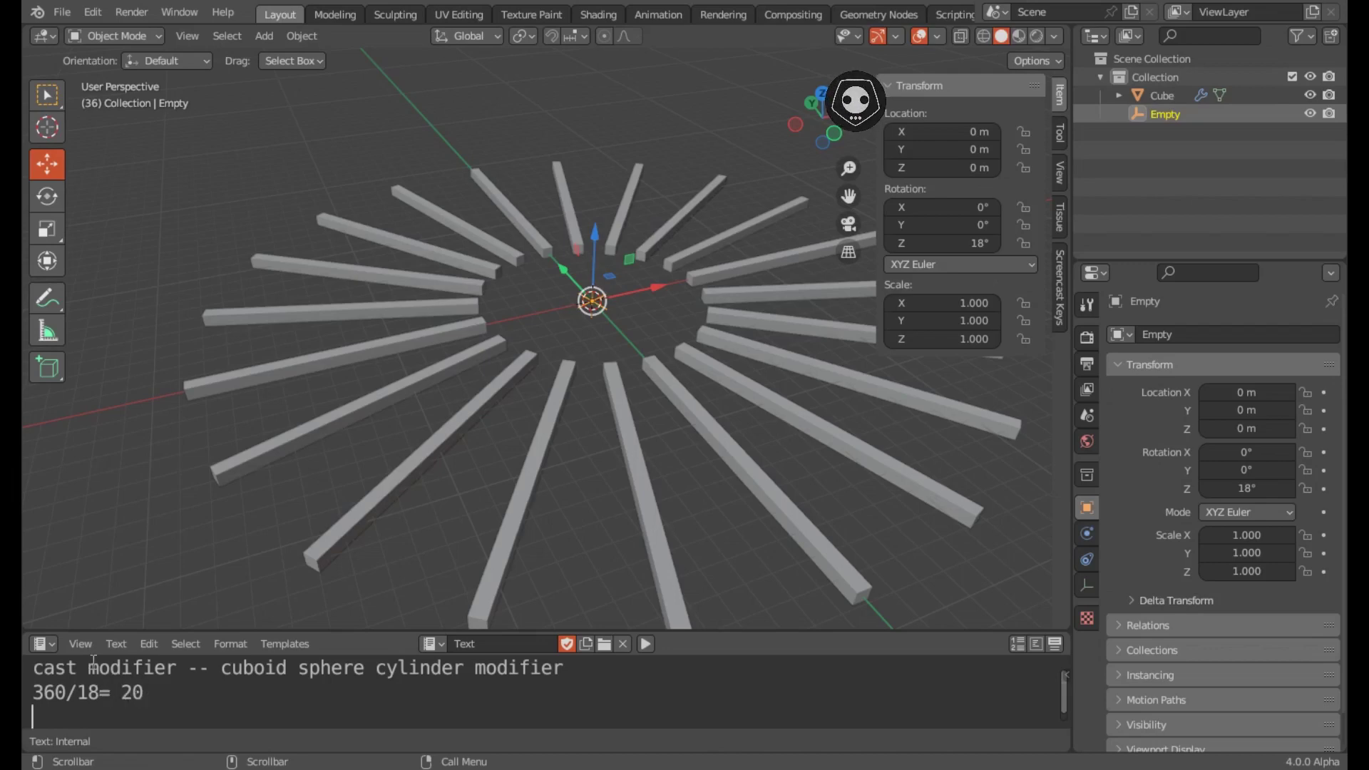
Step: Select the radial bar array to check its Array count, and add the note "360/9 = 40" in the text editor
{"action": "left_click", "coordinate": [438, 361]}
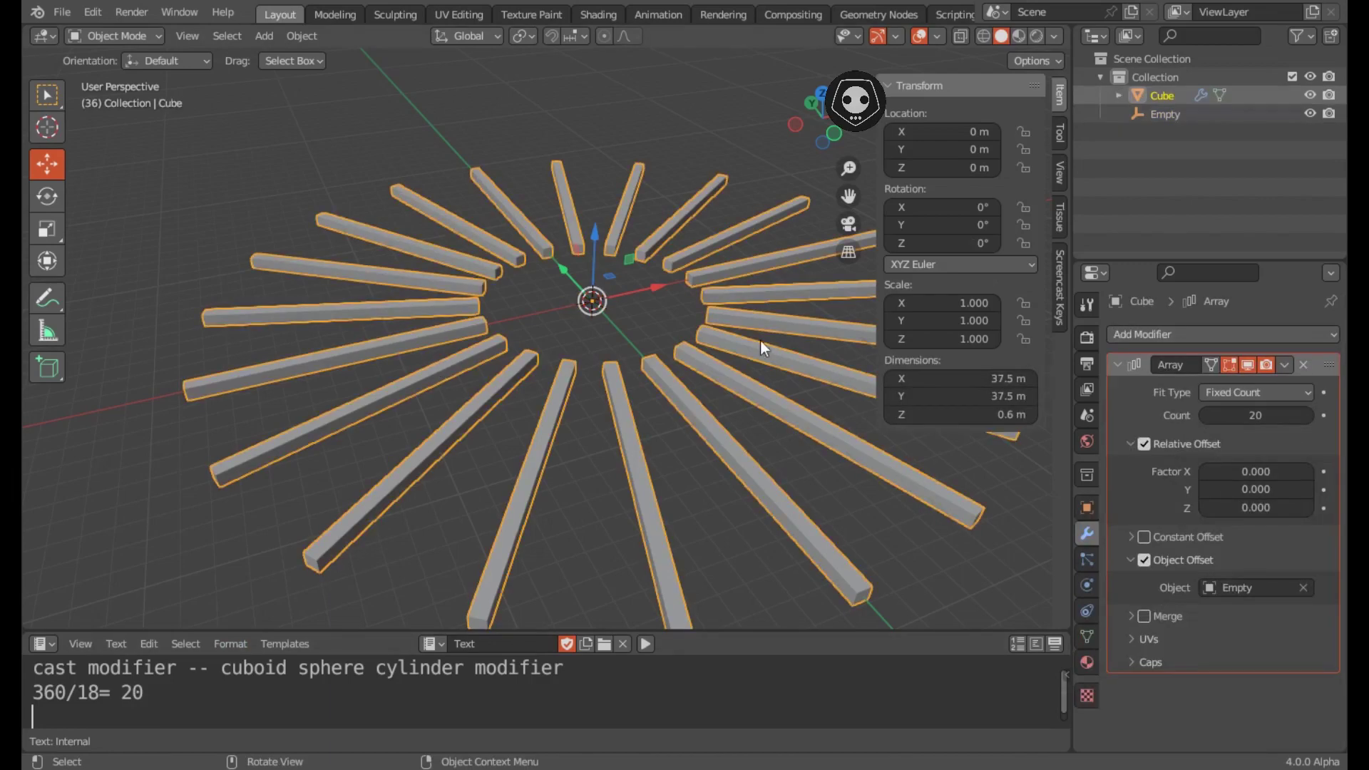
{"action": "left_click", "coordinate": [1282, 415]}
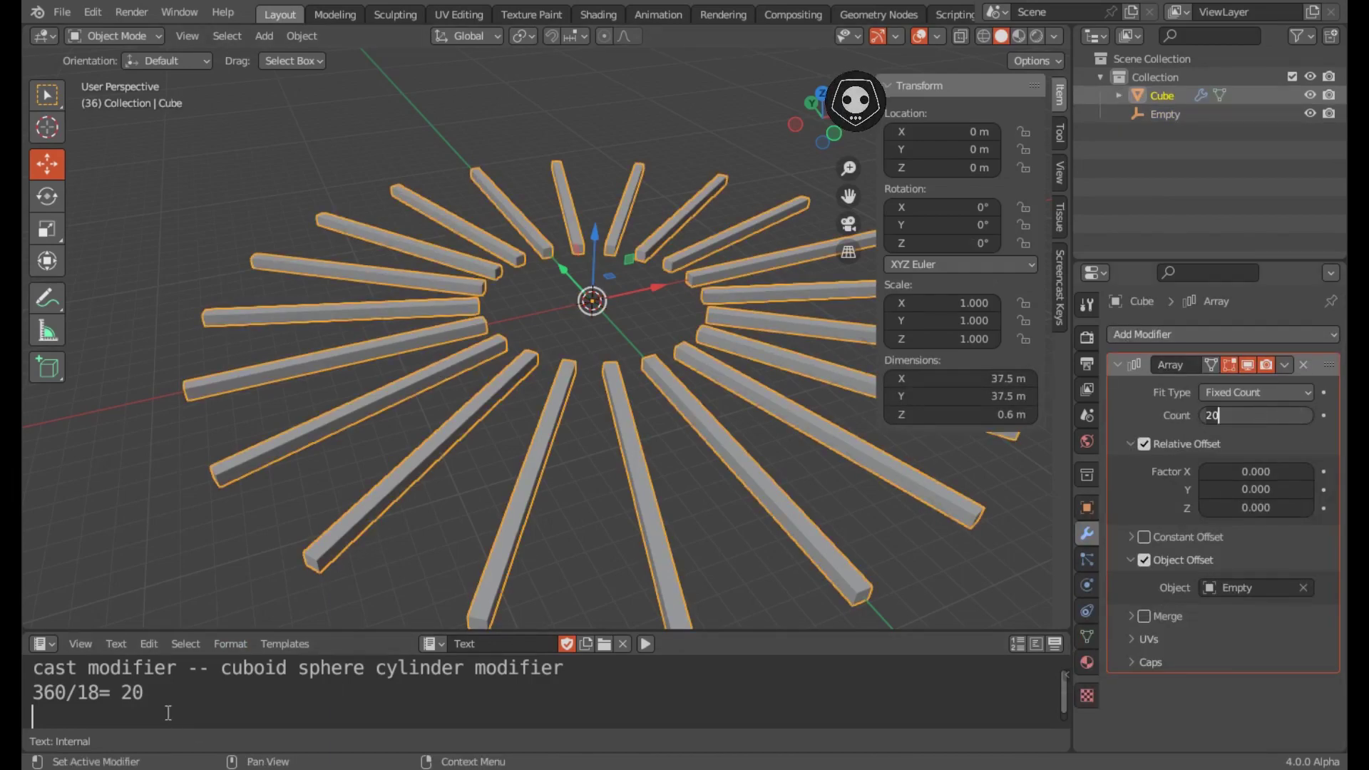
{"action": "key", "text": "Return"}
{"action": "type", "text": "360/9 = 40"}
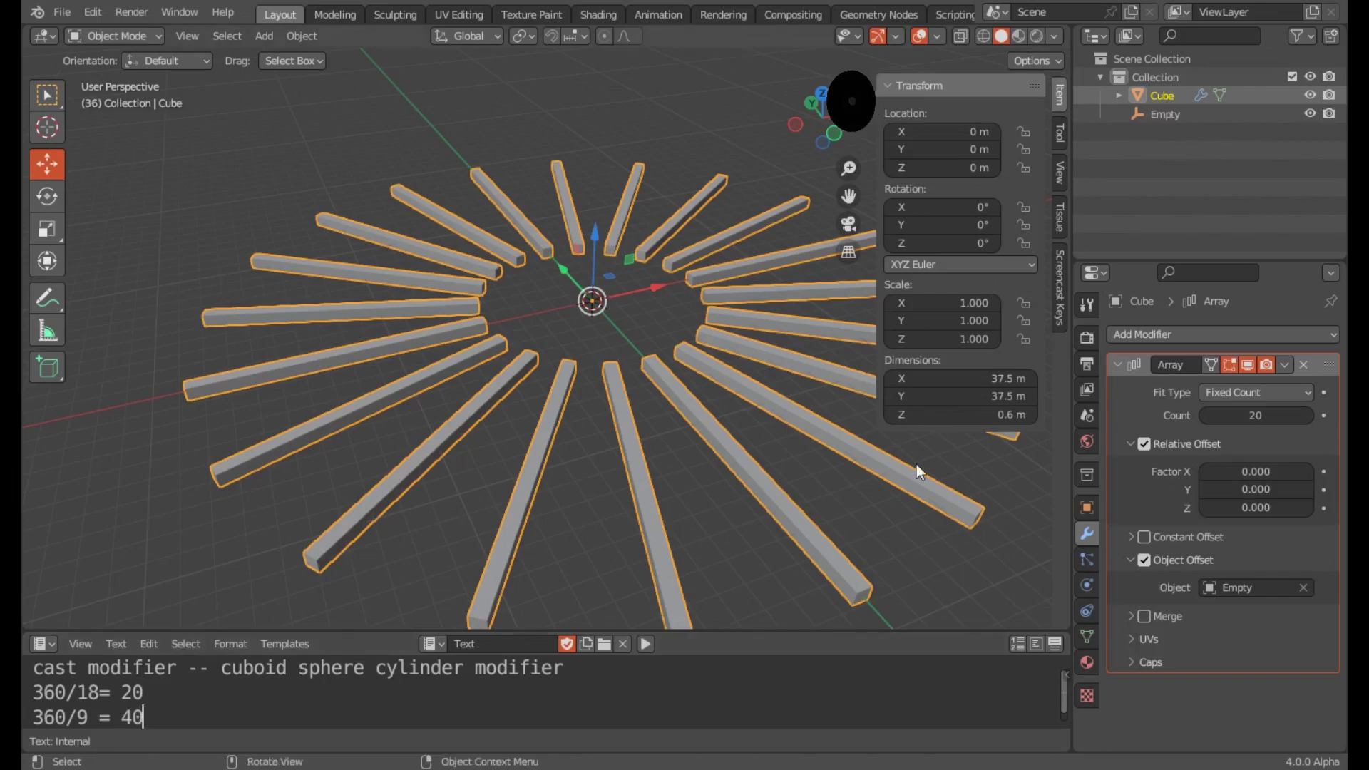
Step: Set the Array modifier's count to 40 and the Empty's Z rotation to 9°, and hide the transform sidebar
{"action": "left_click", "coordinate": [1264, 416]}
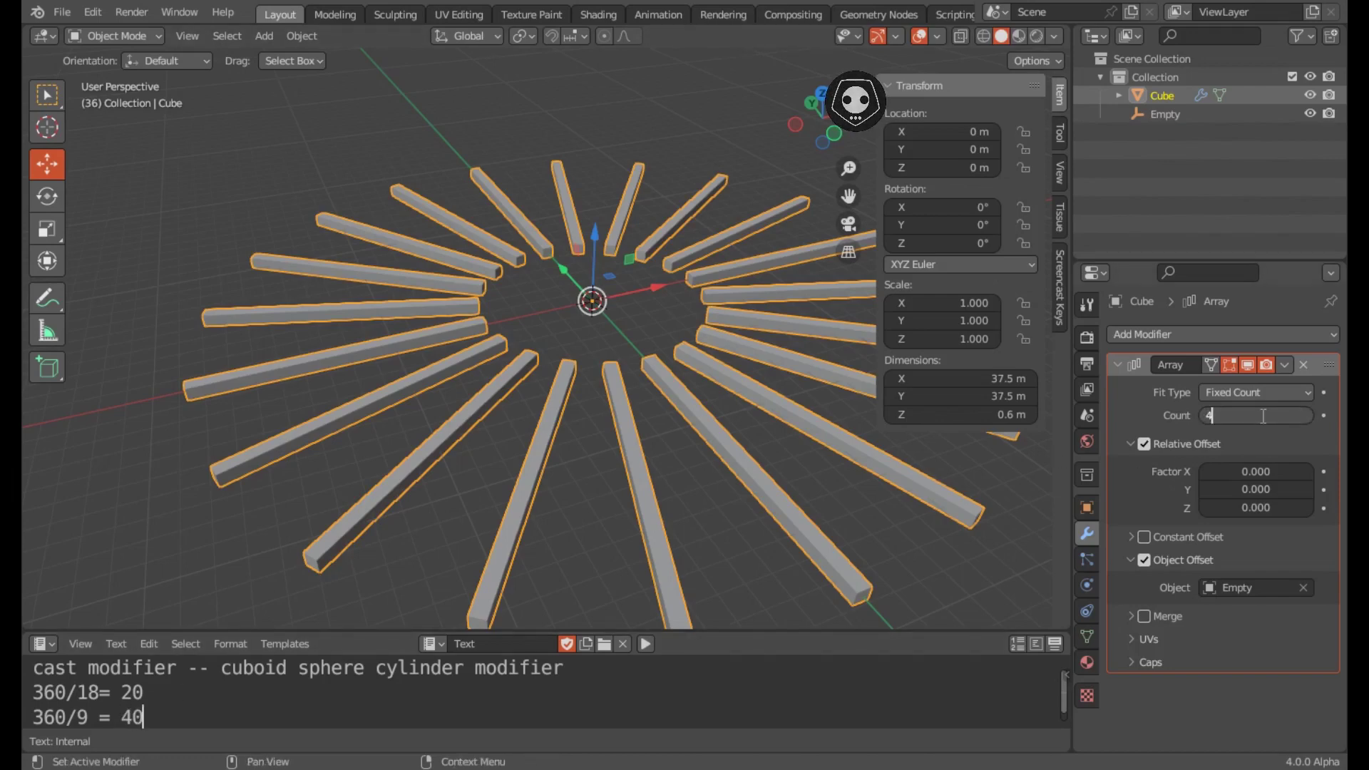
{"action": "left_click_drag", "start_coordinate": [1260, 416], "coordinate": [1260, 416]}
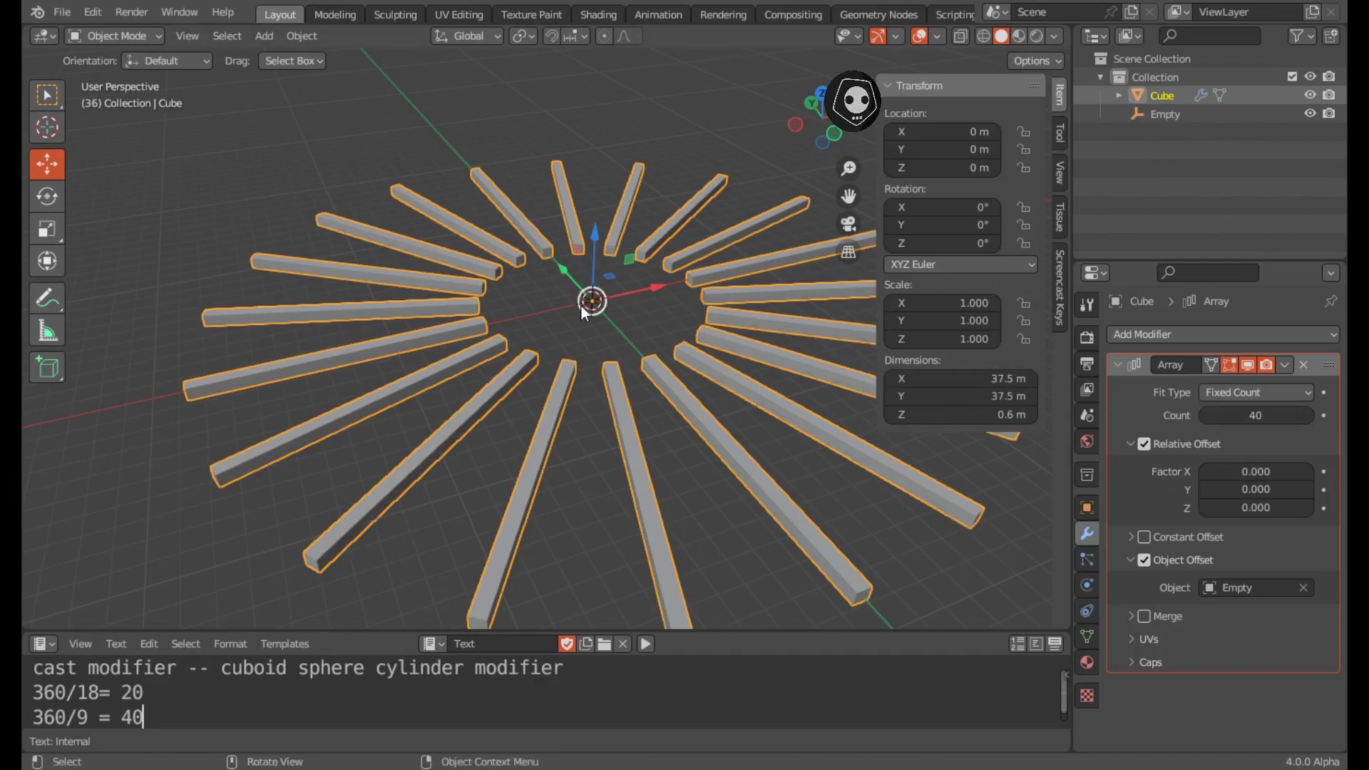
{"action": "scroll", "coordinate": [581, 305], "scroll_direction": "up", "scroll_amount": 1}
{"action": "left_click", "coordinate": [1173, 114]}
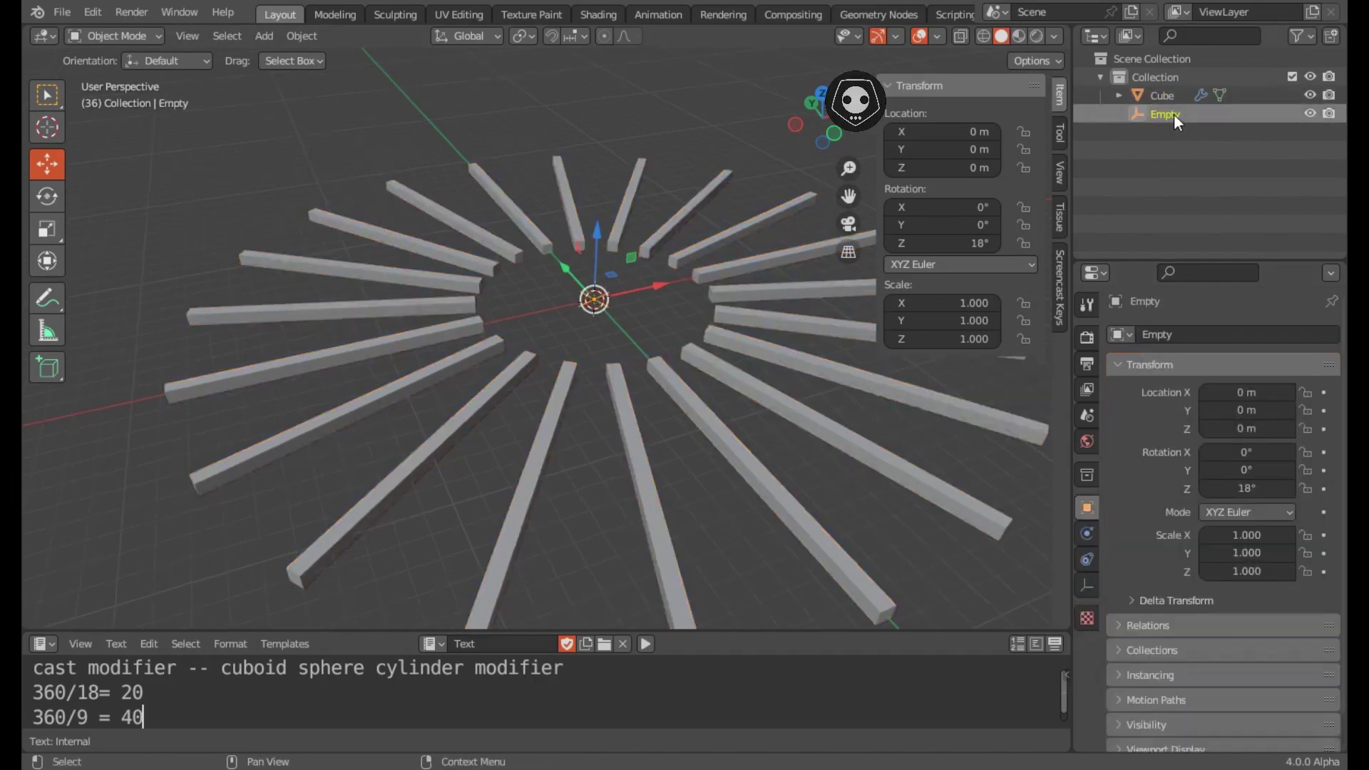
{"action": "left_click", "coordinate": [995, 241]}
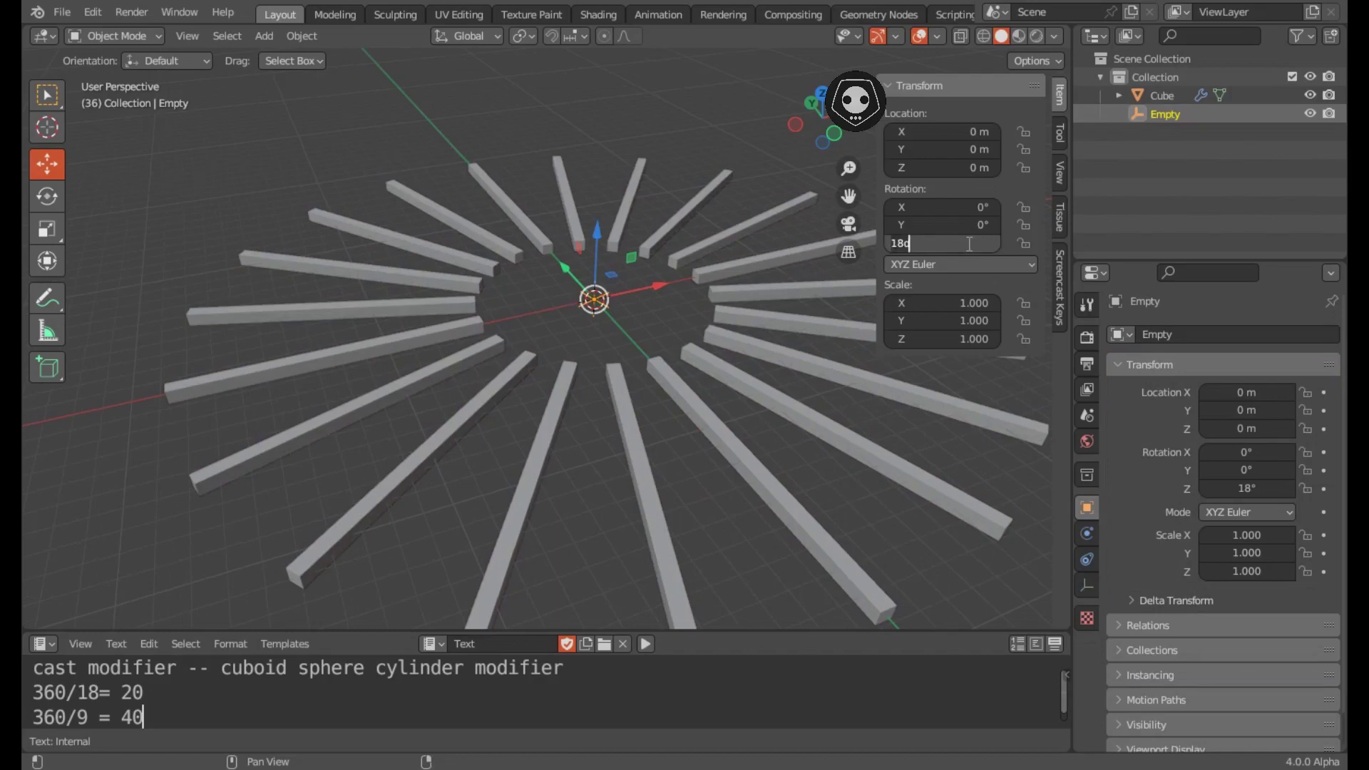
{"action": "type", "text": "9"}
{"action": "key", "text": "Return"}
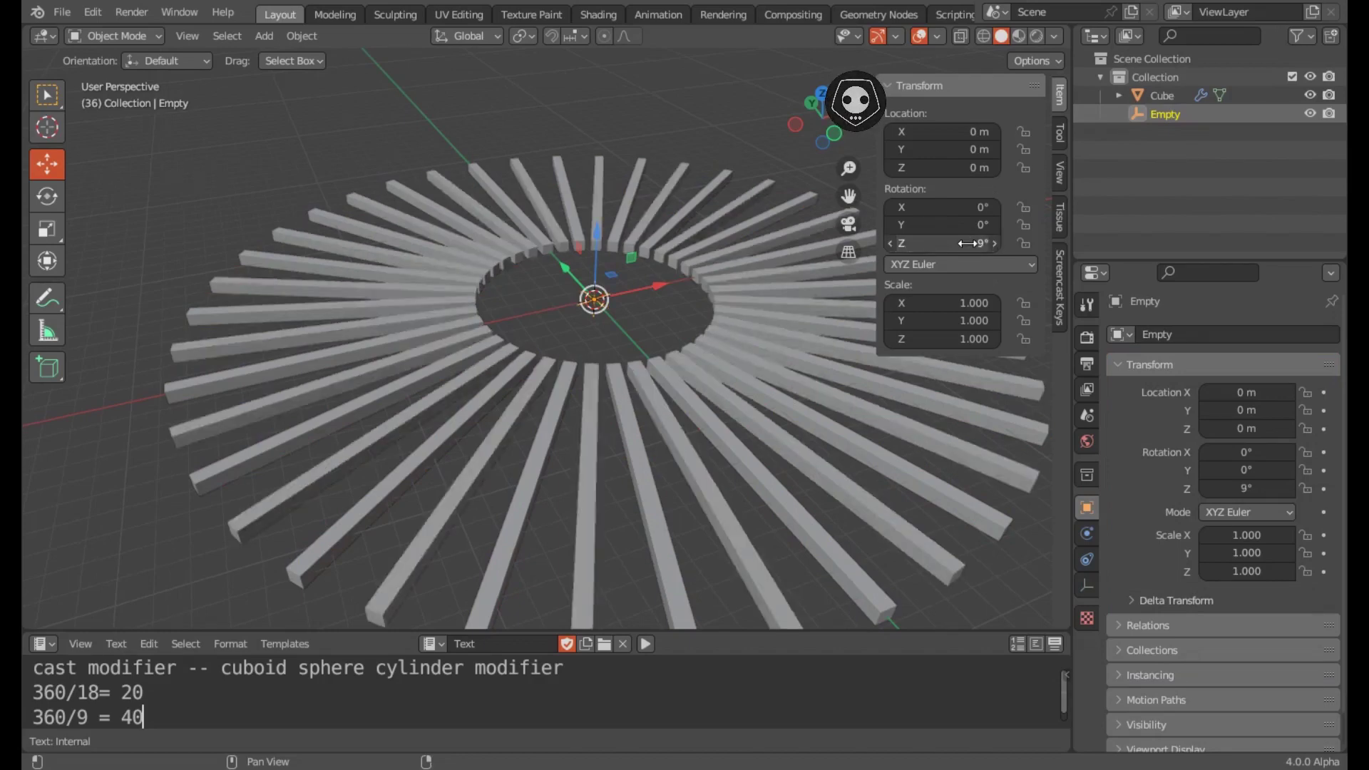
{"action": "key", "text": "n"}
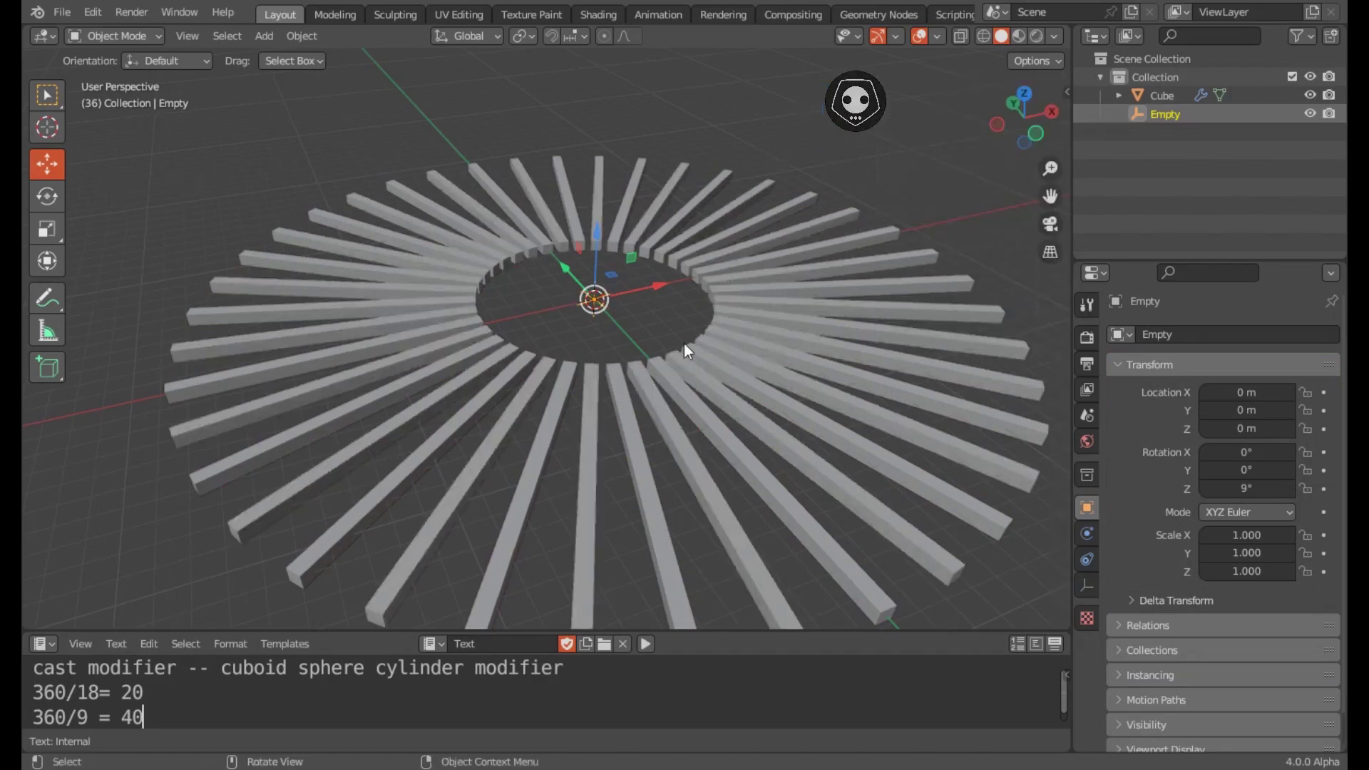
Step: Select the bar array, collapse its Array modifier and add a Cast modifier
{"action": "left_click", "coordinate": [850, 357]}
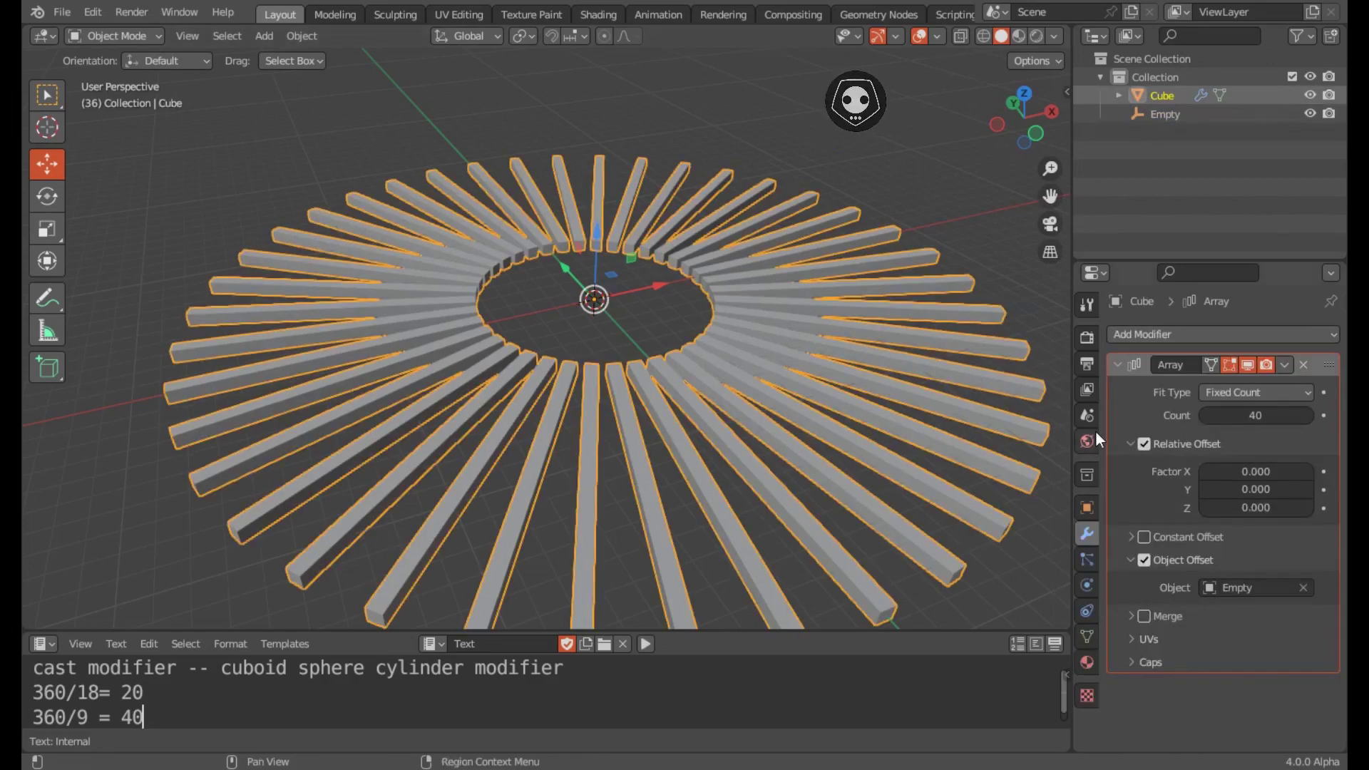
{"action": "left_click", "coordinate": [1117, 362]}
{"action": "left_click", "coordinate": [1136, 333]}
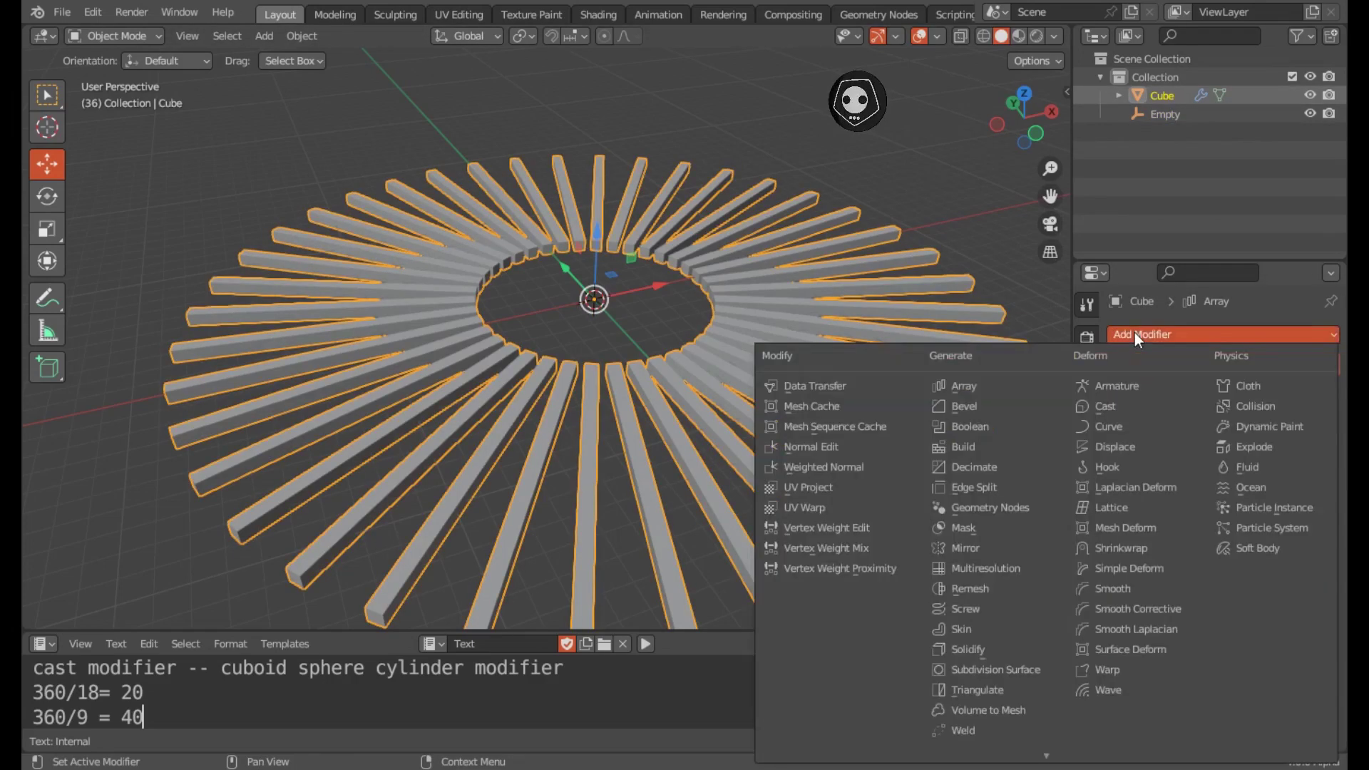
{"action": "left_click", "coordinate": [1108, 404]}
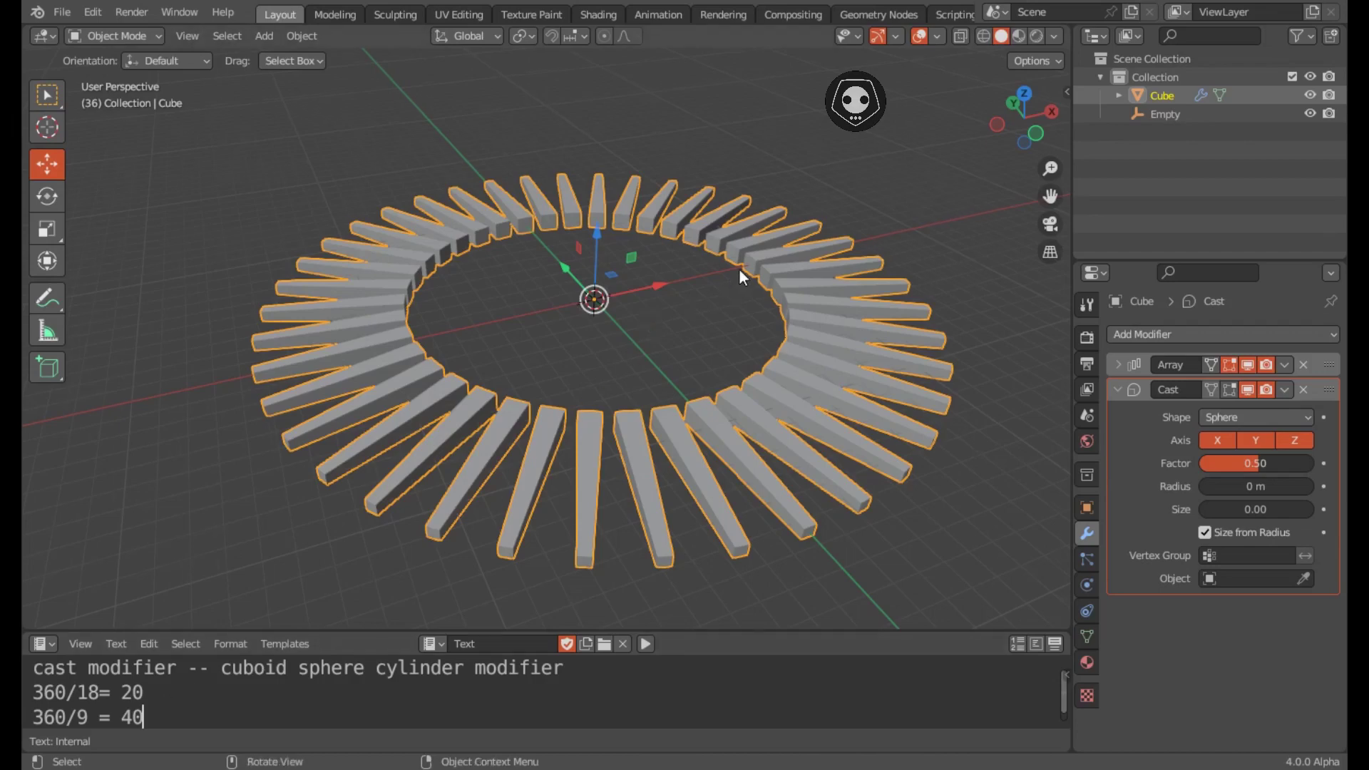
Step: Duplicate the Empty in place, keeping the copy at the same location
{"action": "left_click", "coordinate": [1160, 114]}
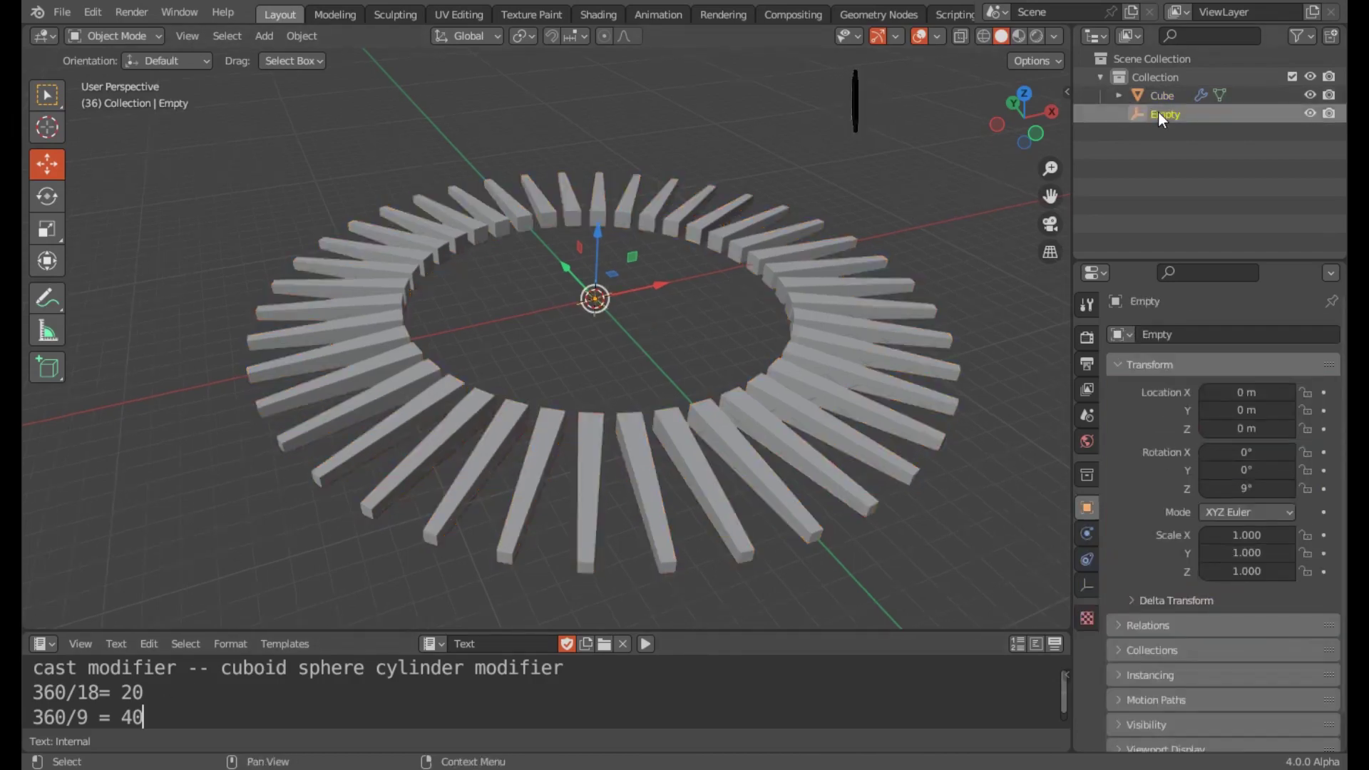
{"action": "right_click", "coordinate": [1159, 116]}
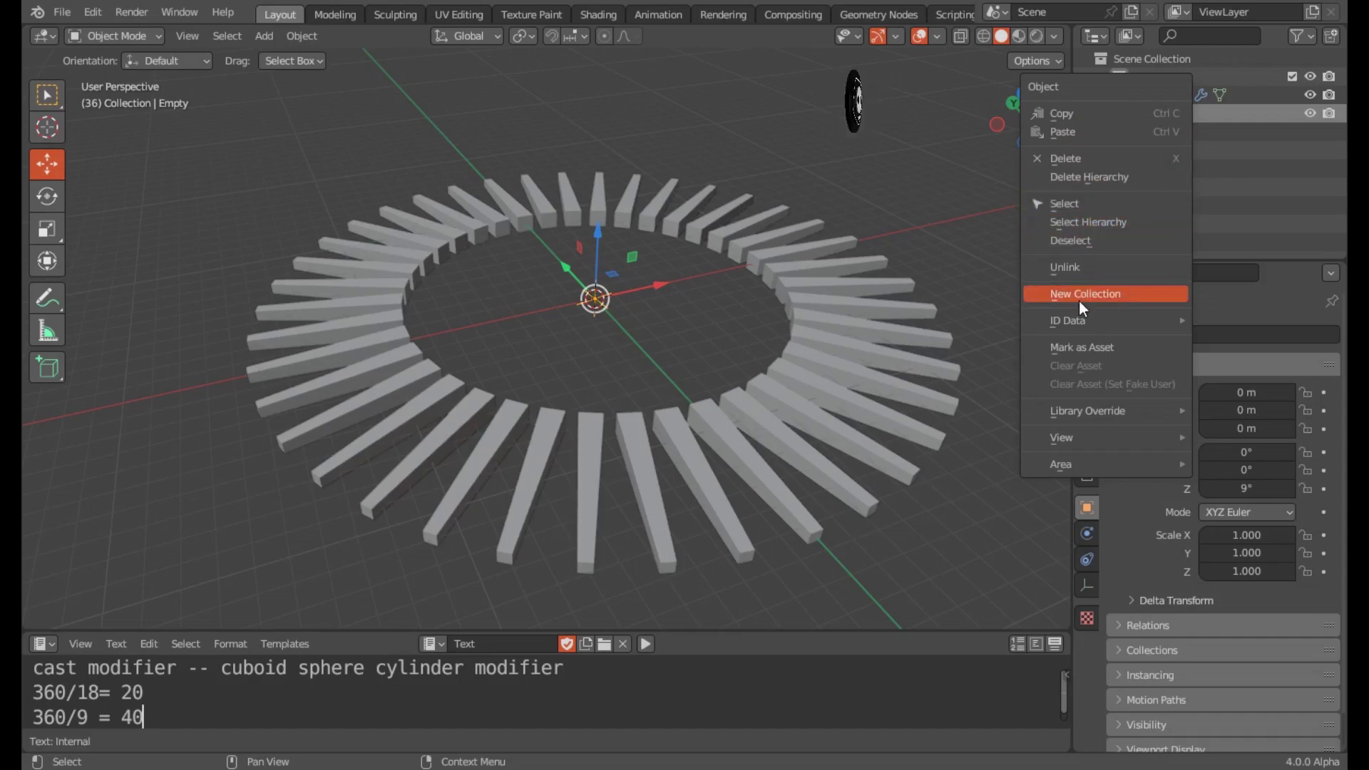
{"action": "key", "text": "shift+d"}
{"action": "right_click", "coordinate": [599, 234]}
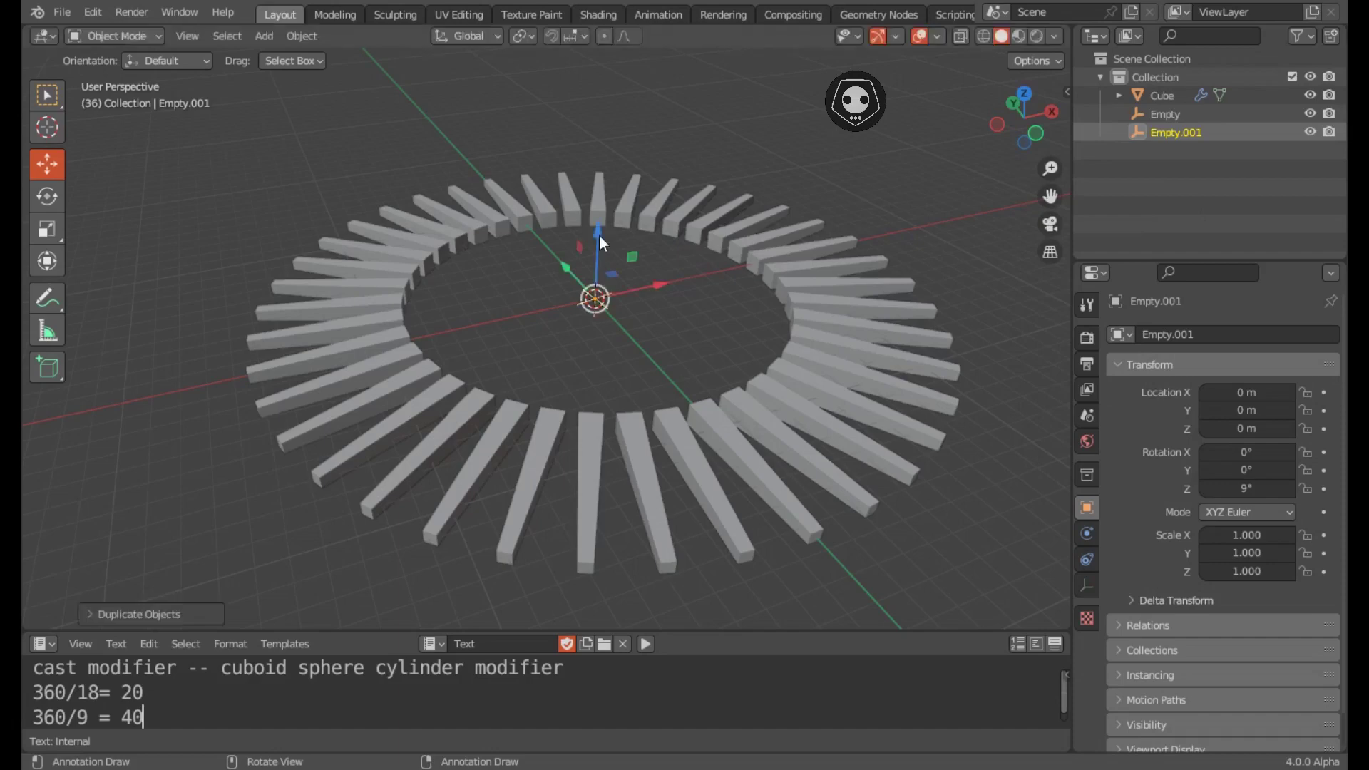
{"action": "left_click", "coordinate": [1180, 133]}
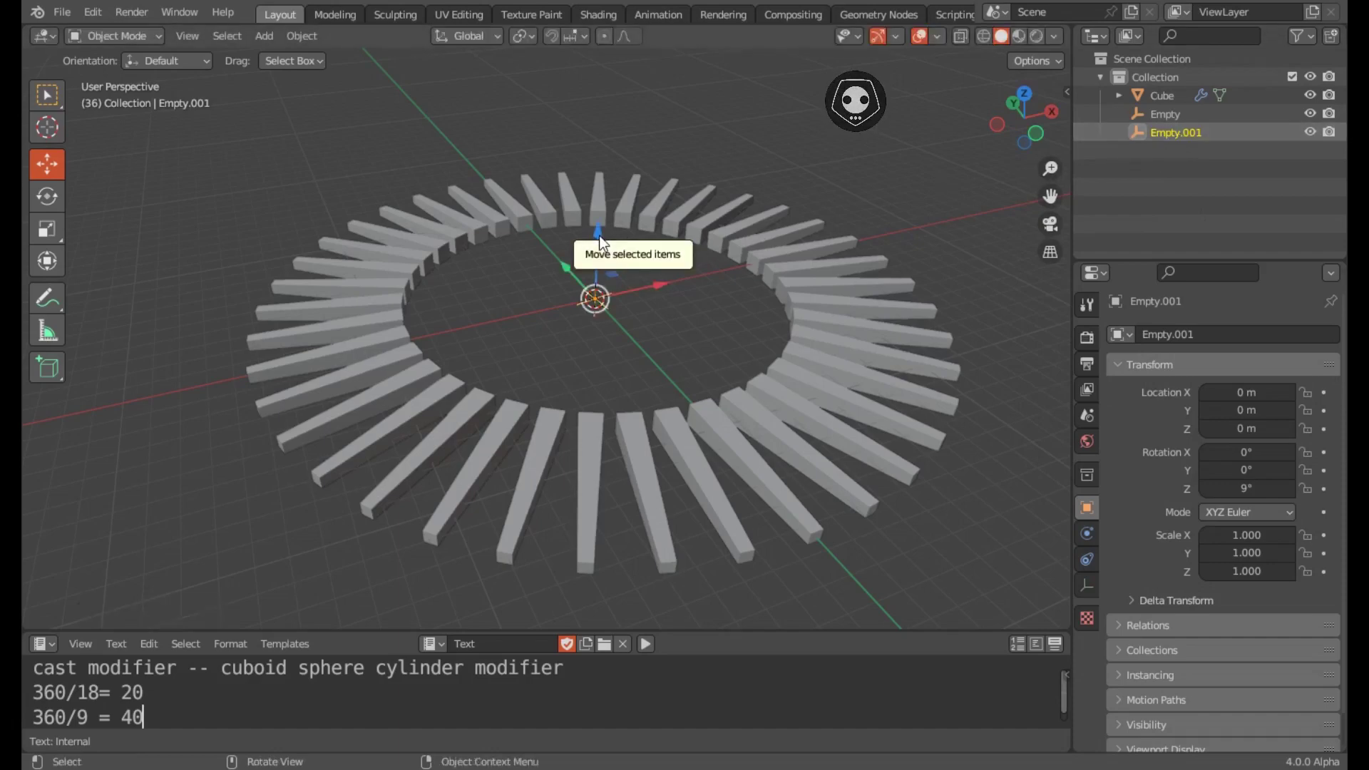
Step: Select the bar array and set Empty.001 as the control object of its Cast modifier
{"action": "left_click", "coordinate": [838, 313]}
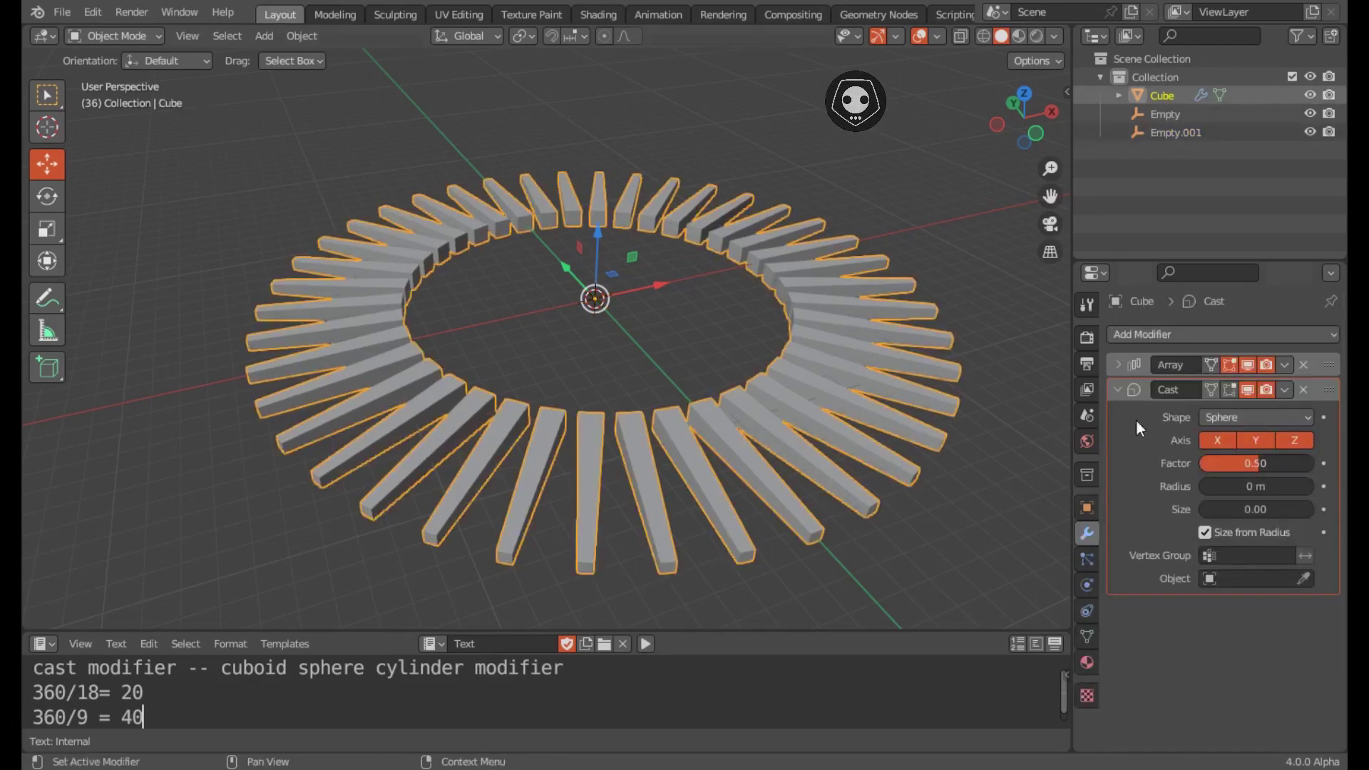
{"action": "left_click", "coordinate": [1305, 579]}
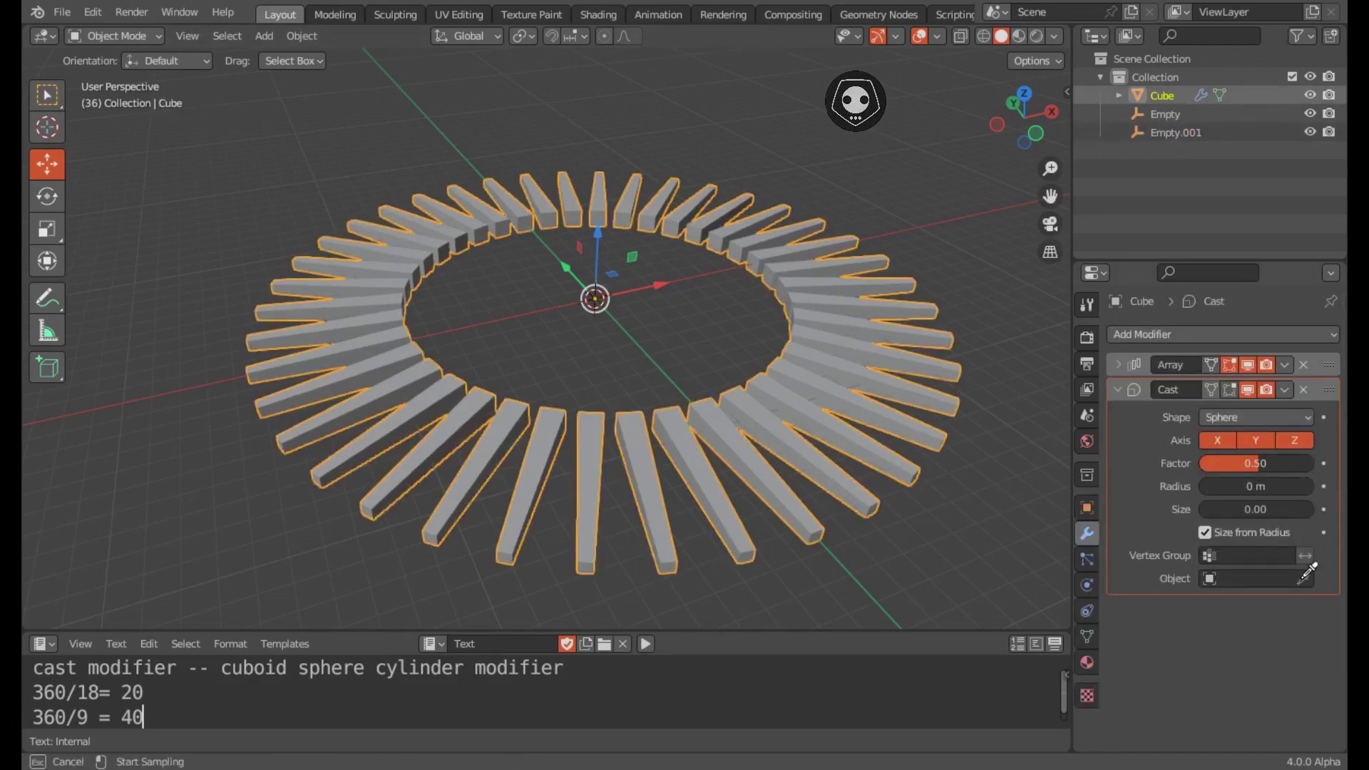
{"action": "left_click", "coordinate": [1255, 579]}
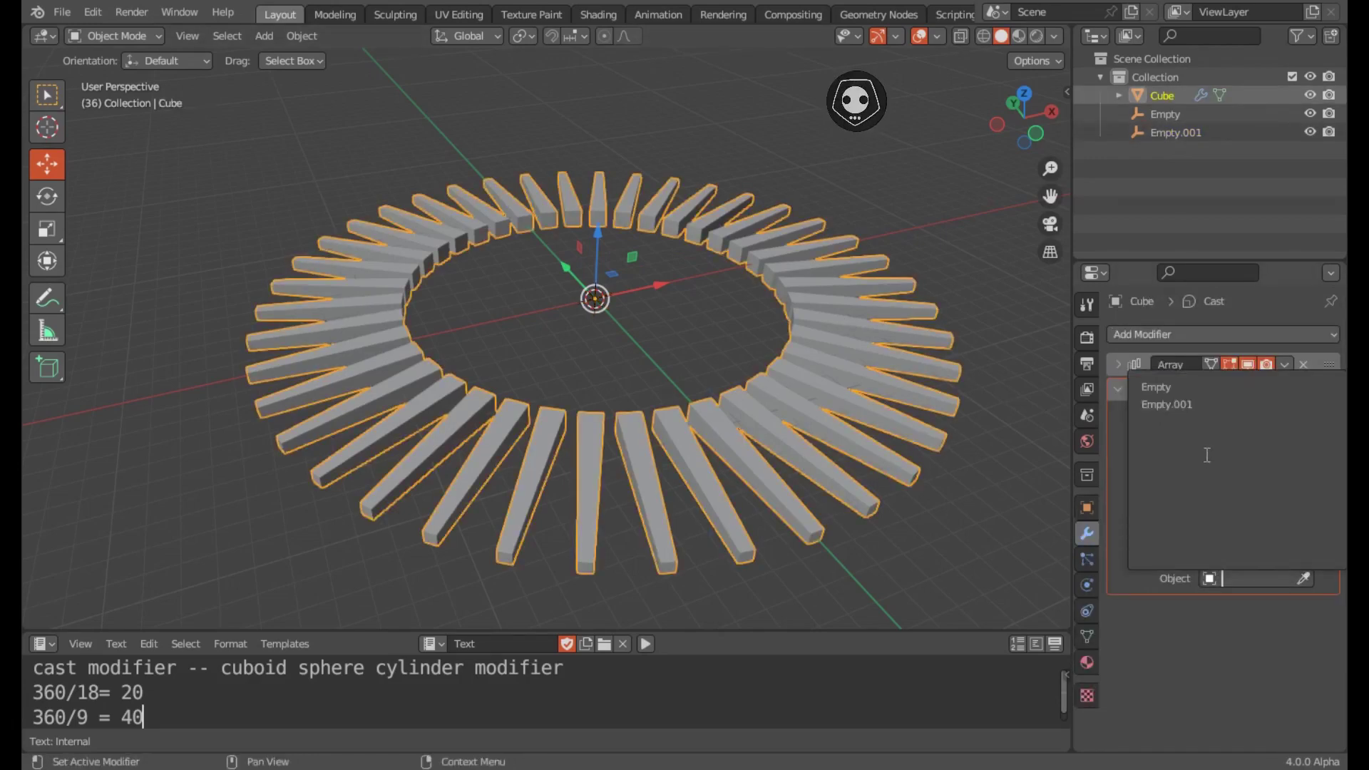
{"action": "left_click", "coordinate": [1183, 404]}
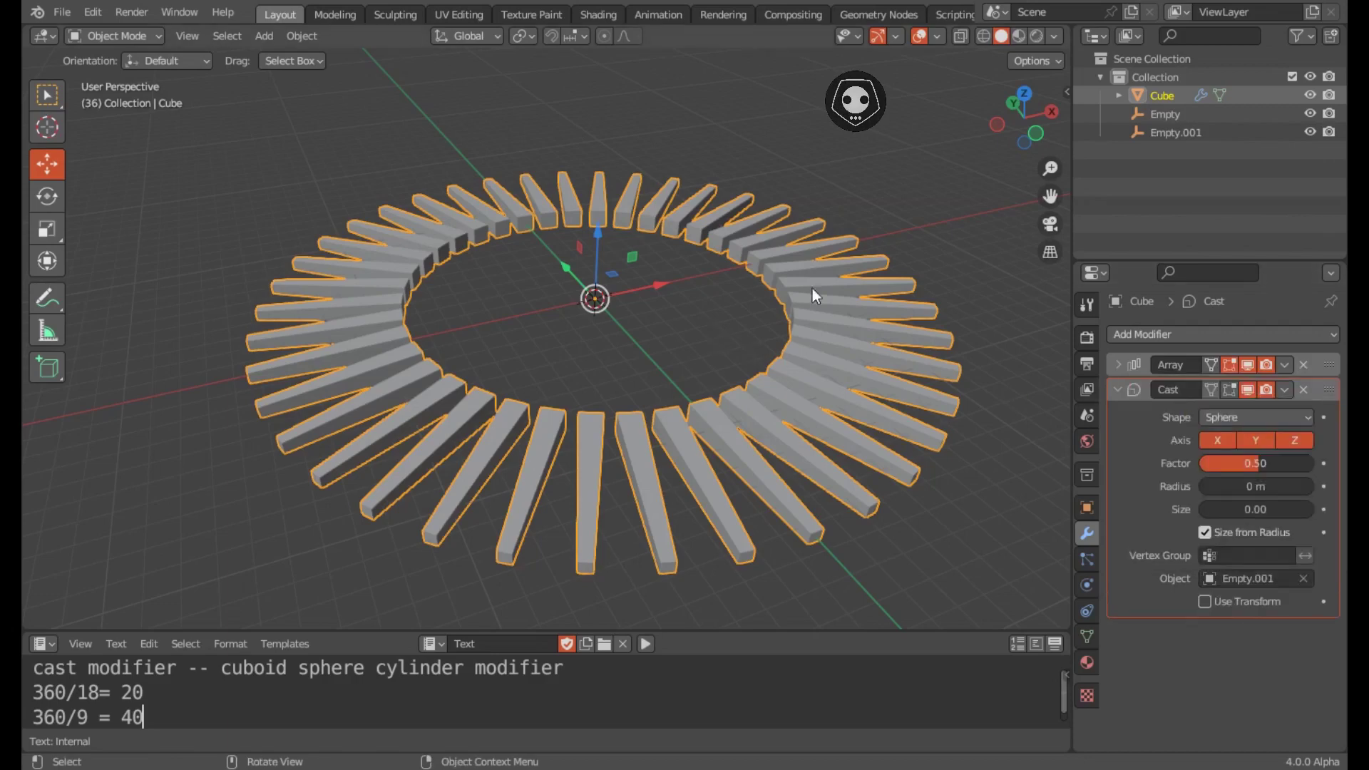
Step: Move Empty.001 straight down to about -12.6 m on the Z axis to reshape the bars
{"action": "left_click", "coordinate": [1150, 132]}
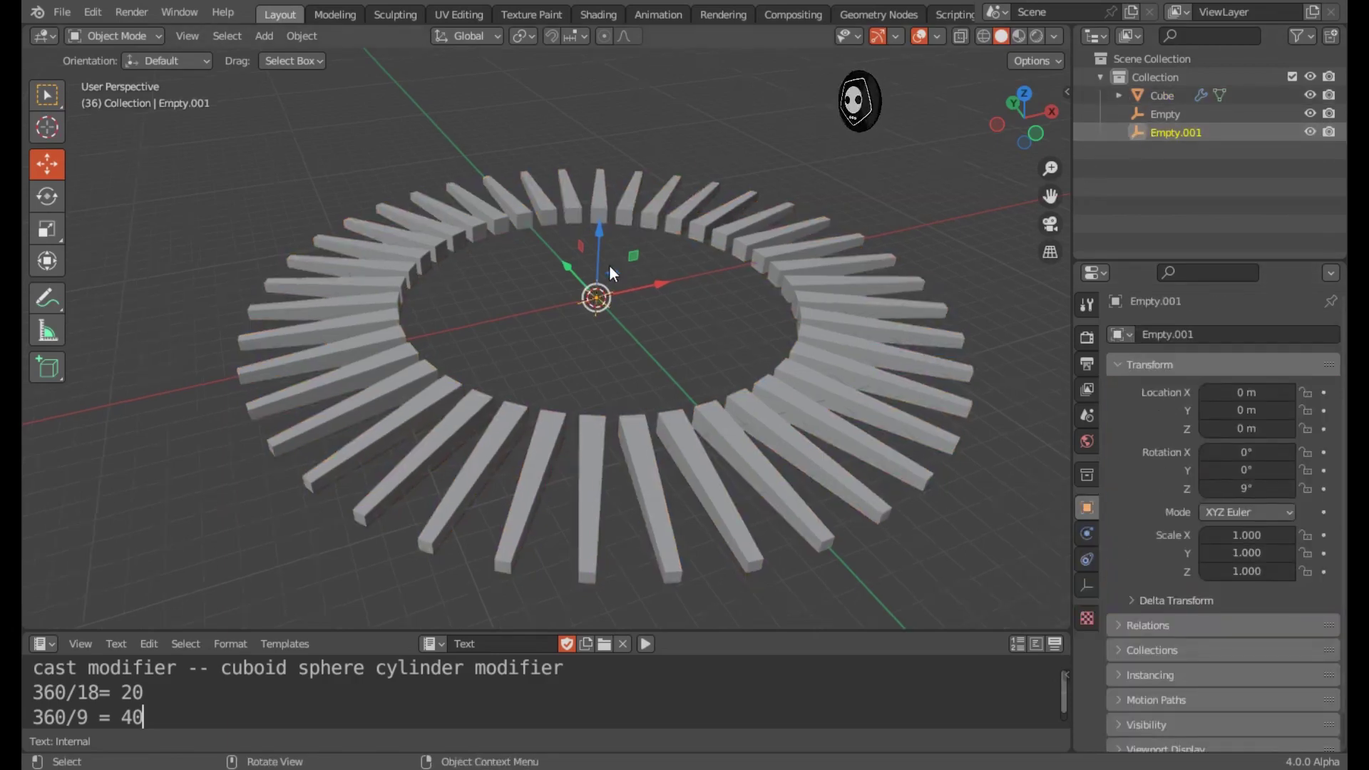
{"action": "left_click_drag", "start_coordinate": [600, 224], "coordinate": [621, 424]}
{"action": "key", "text": "s"}
{"action": "key", "text": "Escape"}
{"action": "mouse_move", "coordinate": [636, 383]}
{"action": "middle_mouse_down"}
{"action": "mouse_move", "coordinate": [644, 337]}
{"action": "mouse_move", "coordinate": [627, 378]}
{"action": "middle_mouse_up"}
{"action": "scroll", "coordinate": [630, 384], "scroll_direction": "up", "scroll_amount": 1}
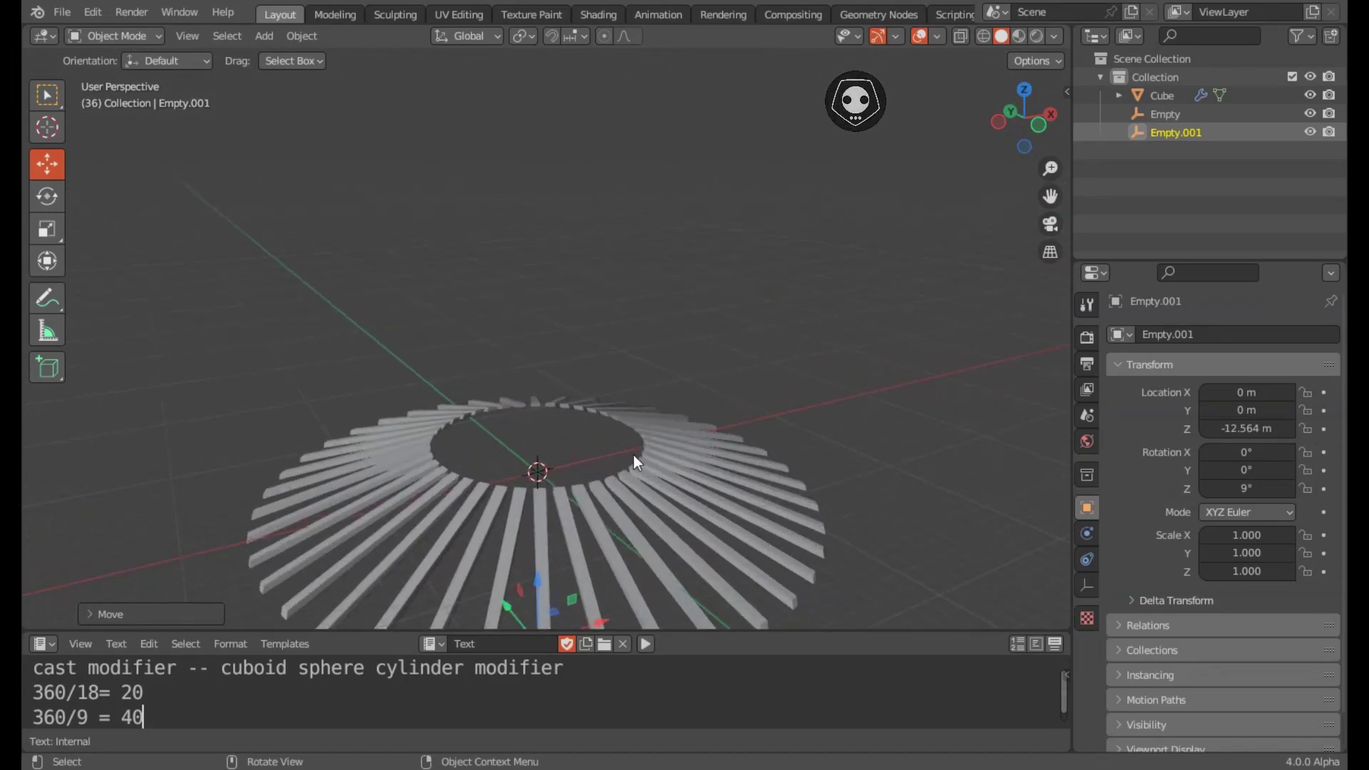
{"action": "middle_click_drag", "start_coordinate": [633, 462], "coordinate": [571, 389]}
{"action": "left_click_drag", "start_coordinate": [550, 313], "coordinate": [890, 233]}
Step: Select the bar array and raise its Cast factor to about 1.29
{"action": "left_click", "coordinate": [803, 253]}
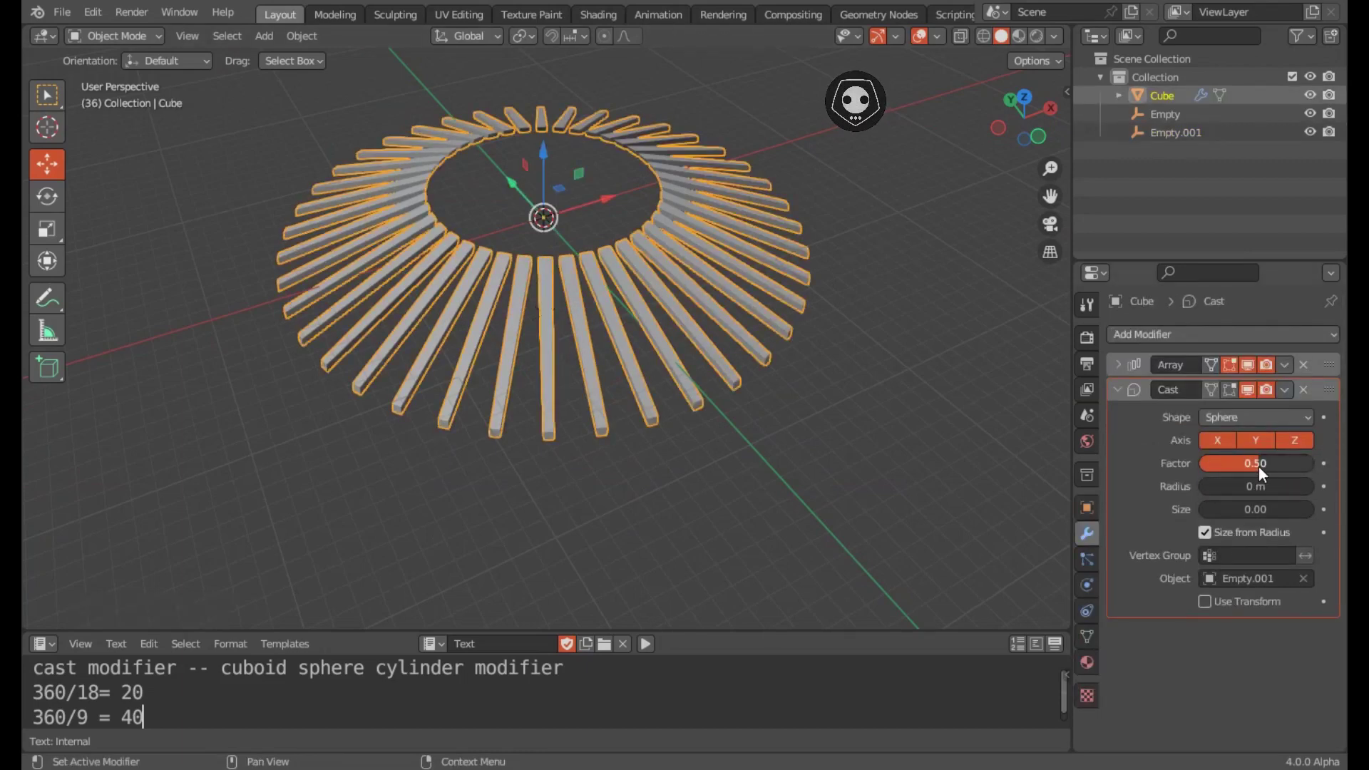
{"action": "left_click_drag", "start_coordinate": [1259, 465], "coordinate": [1305, 465]}
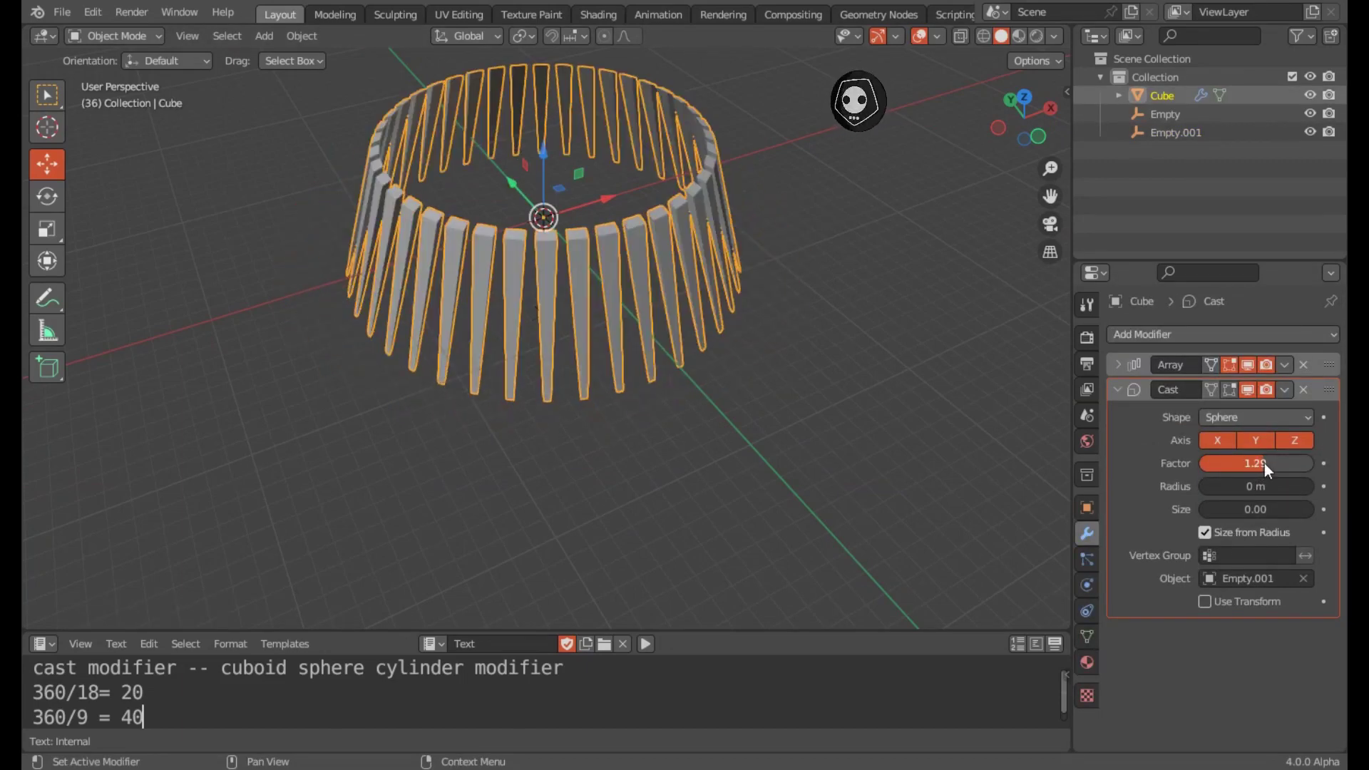
{"action": "scroll", "coordinate": [565, 349], "scroll_direction": "up", "scroll_amount": 3}
{"action": "scroll", "coordinate": [617, 398], "scroll_direction": "up", "scroll_amount": 2}
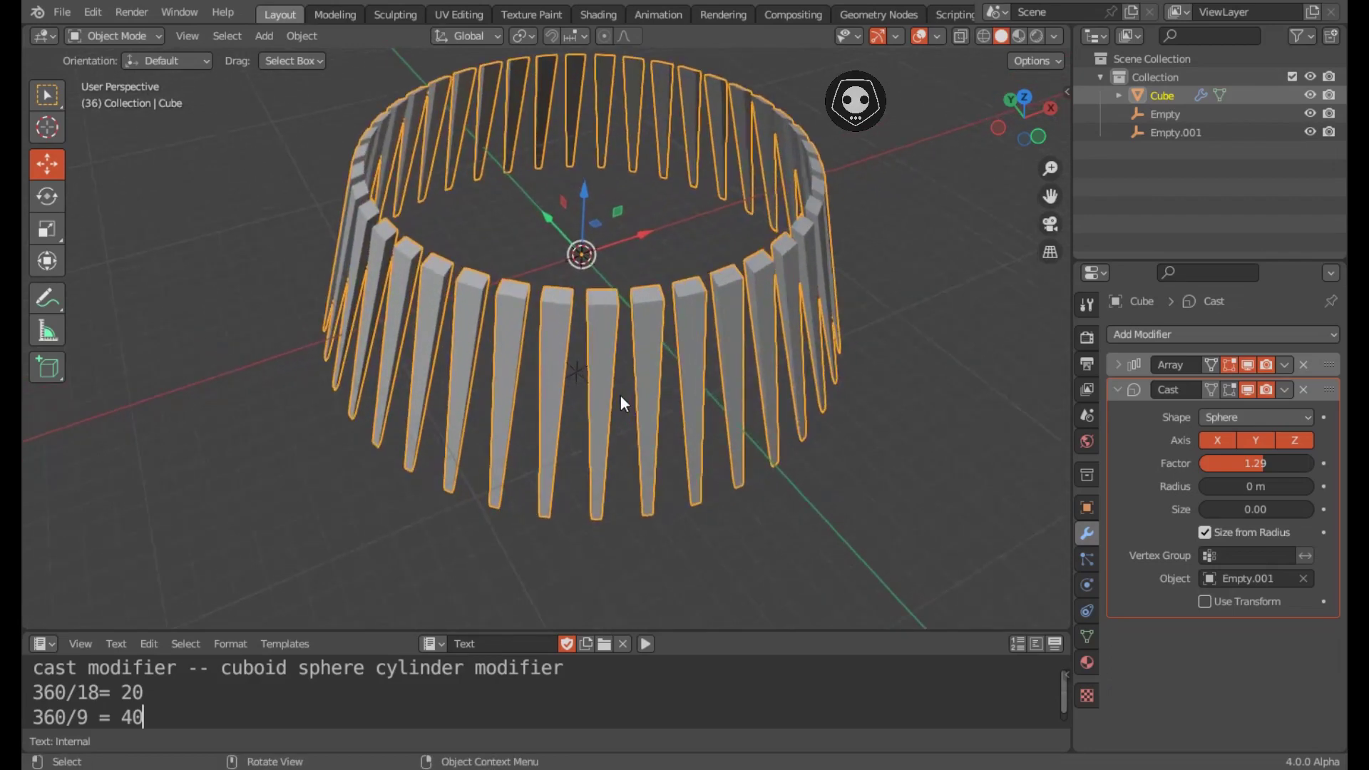
Step: Raise the Cast factor to about 3.04 and examine the reshaped bars from the side
{"action": "left_click_drag", "start_coordinate": [1258, 461], "coordinate": [1342, 461]}
{"action": "scroll", "coordinate": [599, 332], "scroll_direction": "down", "scroll_amount": 8}
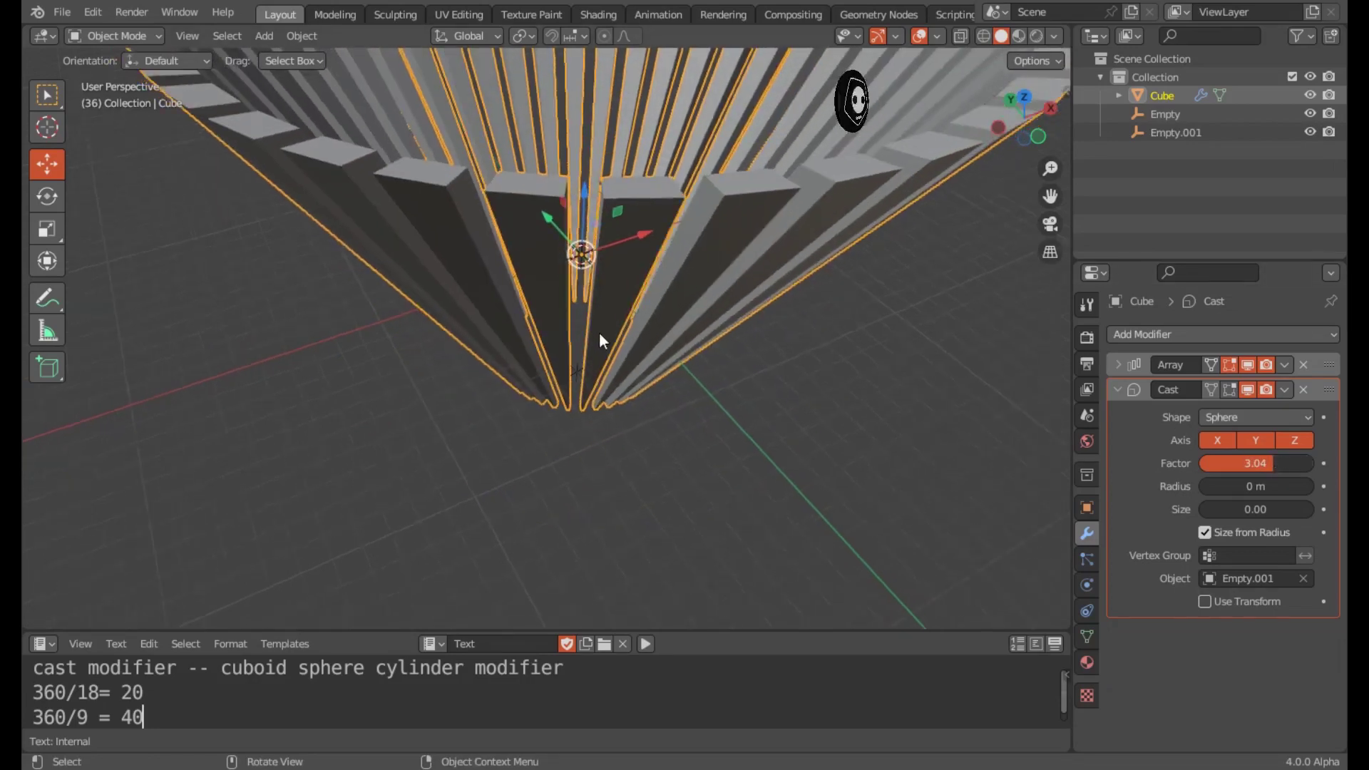
{"action": "middle_click_drag", "start_coordinate": [596, 375], "coordinate": [560, 388]}
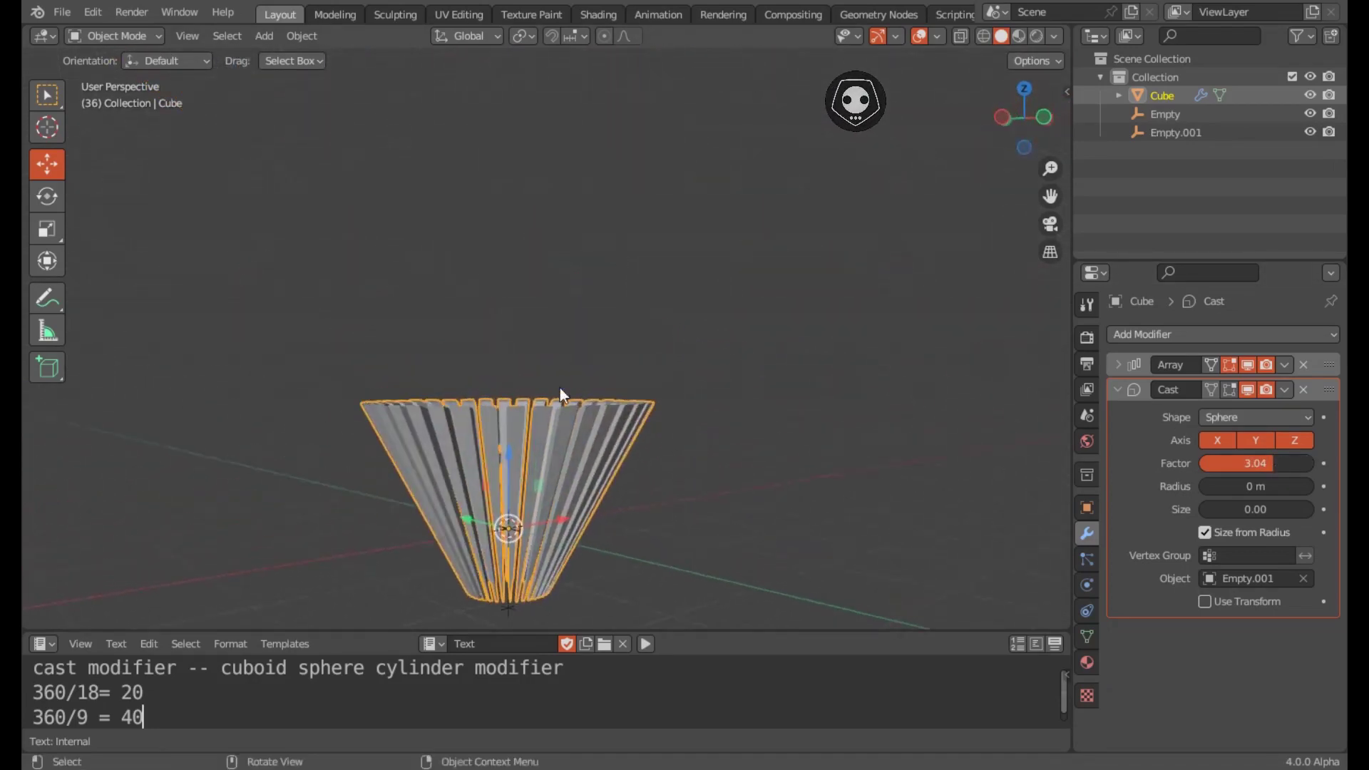
{"action": "scroll", "coordinate": [612, 275], "scroll_direction": "up", "scroll_amount": 8}
{"action": "scroll", "coordinate": [619, 328], "scroll_direction": "down", "scroll_amount": 3}
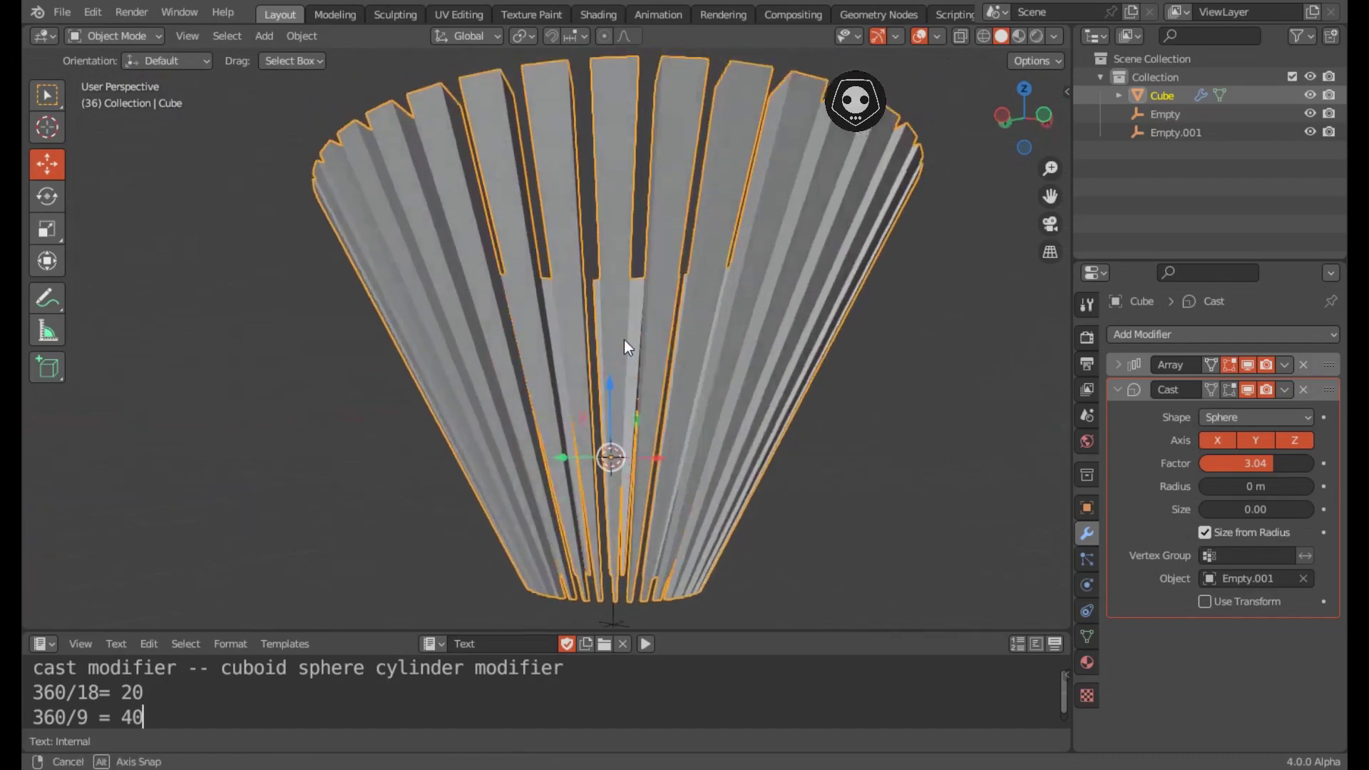
{"action": "middle_click_drag", "start_coordinate": [623, 339], "coordinate": [631, 318]}
{"action": "scroll", "coordinate": [630, 318], "scroll_direction": "down", "scroll_amount": 3}
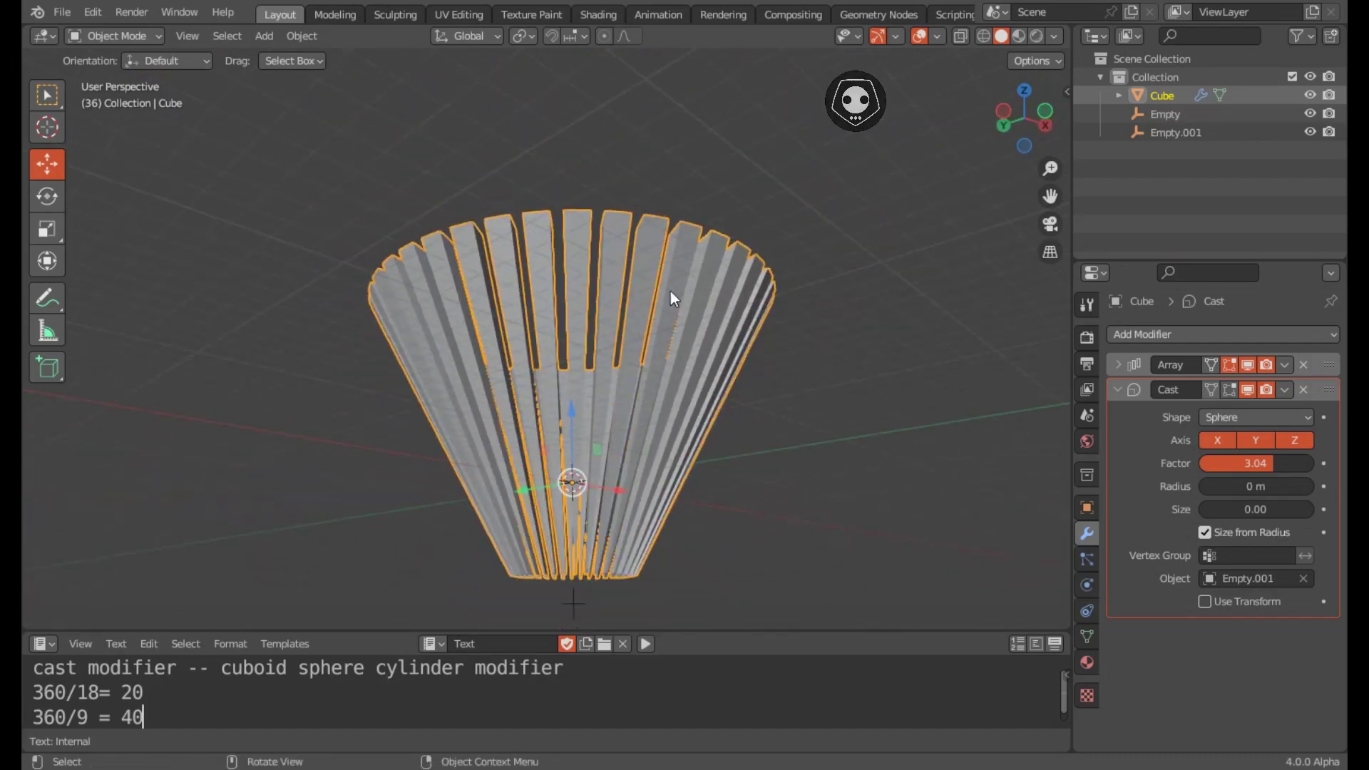